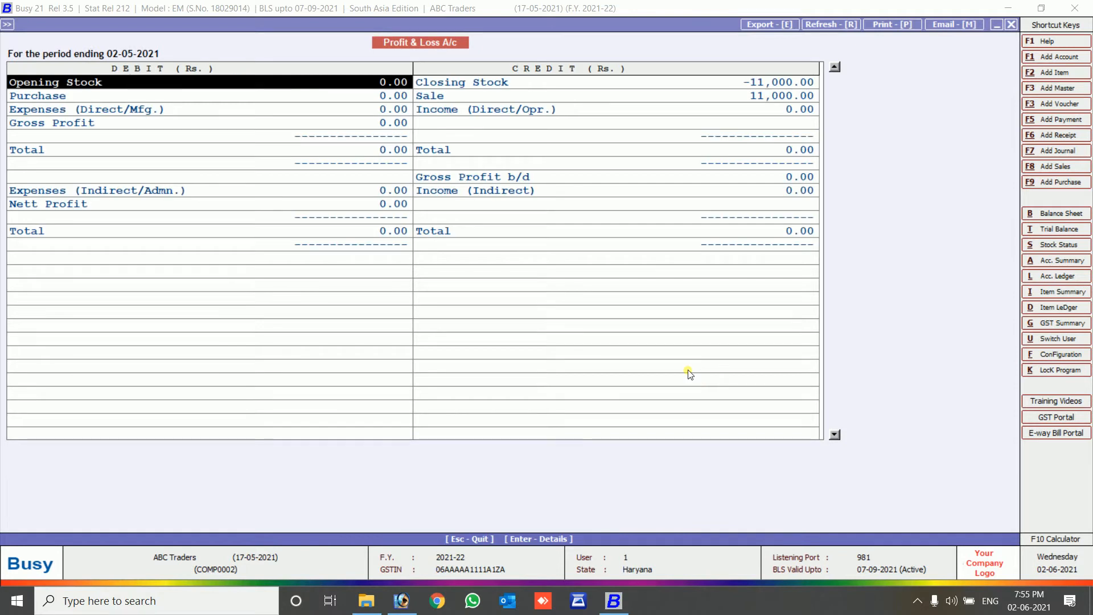
Drill from Closing Stock into Stock-in-hand to view Stock's monthly closing values (May 11000.00).
{"action": "key", "text": "Right"}
{"action": "key", "text": "Left"}
{"action": "key", "text": "Down"}
{"action": "key", "text": "Right"}
{"action": "key", "text": "Left"}
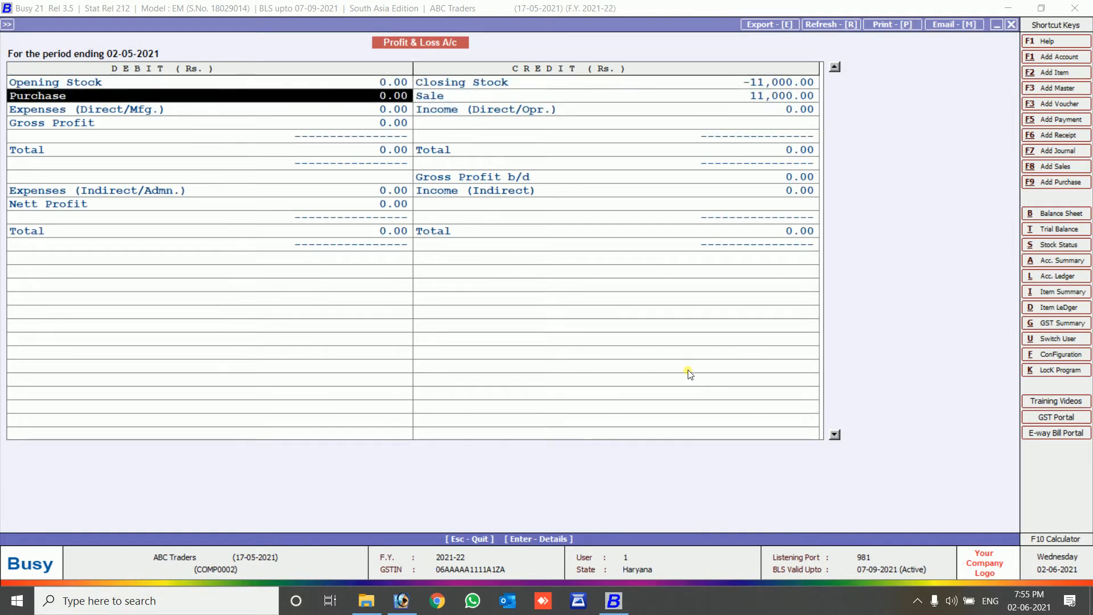
{"action": "key", "text": "Down"}
{"action": "key", "text": "Down"}
{"action": "key", "text": "Down"}
{"action": "key", "text": "Down"}
{"action": "key", "text": "Down"}
{"action": "key", "text": "Up"}
{"action": "key", "text": "Up"}
{"action": "key", "text": "Up"}
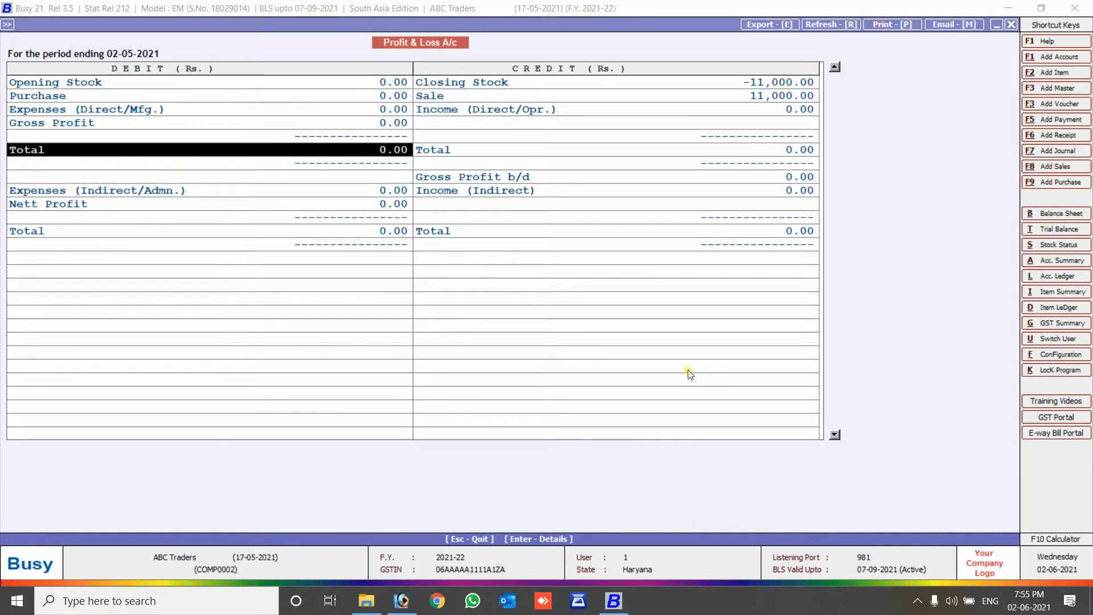
{"action": "key", "text": "Right"}
{"action": "key", "text": "Up"}
{"action": "key", "text": "Up"}
{"action": "key", "text": "Up"}
{"action": "key", "text": "Up"}
{"action": "key", "text": "Up"}
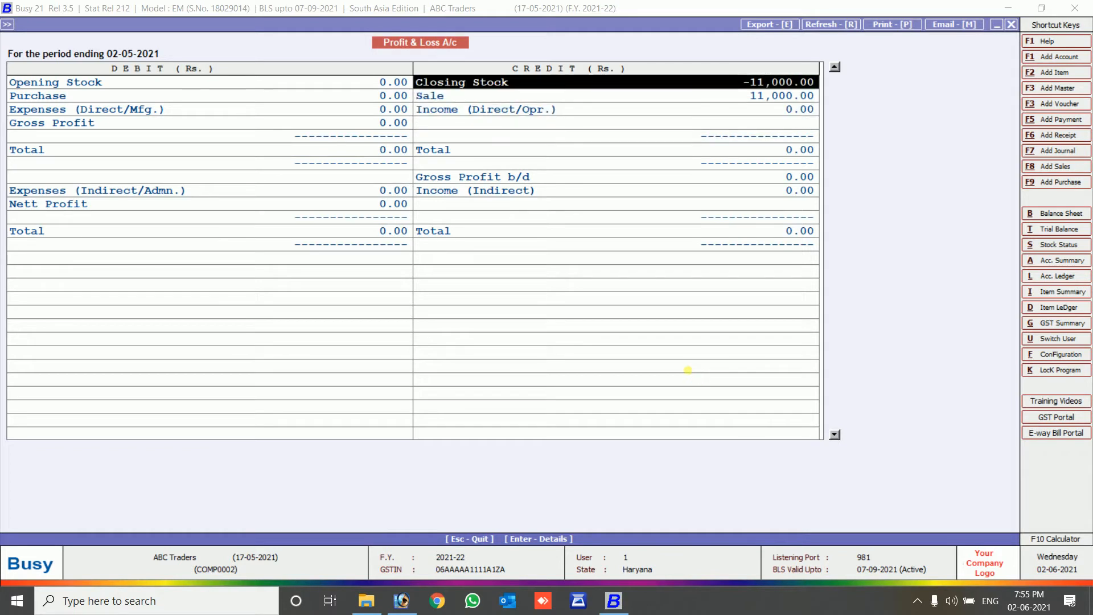
{"action": "key", "text": "Return"}
{"action": "key", "text": "Return"}
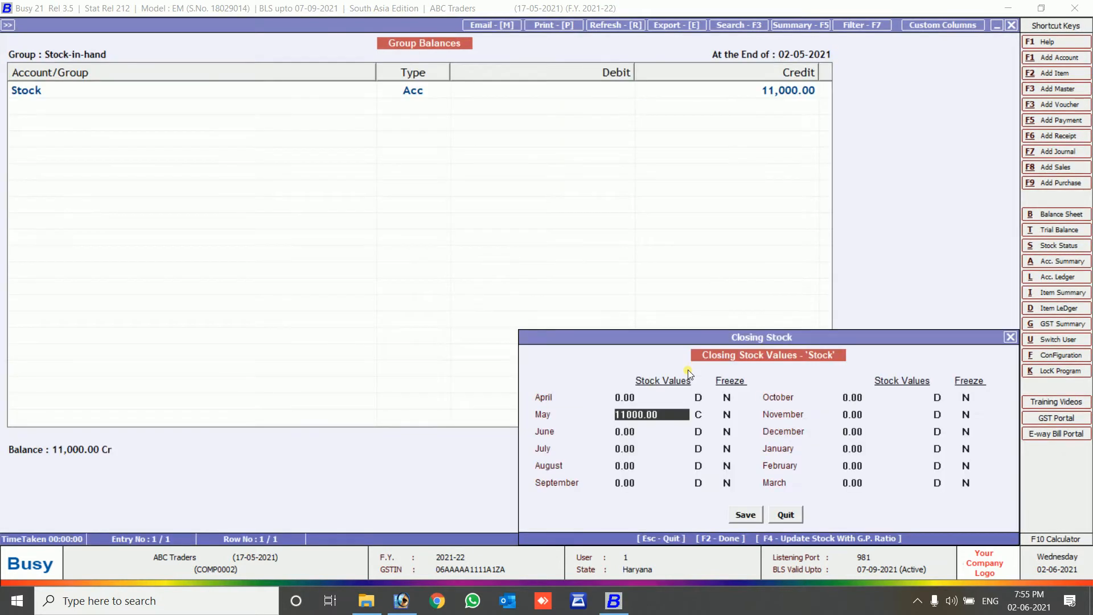
Delete both May sale vouchers from the Sales account's May ledger.
{"action": "key", "text": "Escape"}
{"action": "key", "text": "Escape"}
{"action": "key", "text": "Down"}
{"action": "key", "text": "Return"}
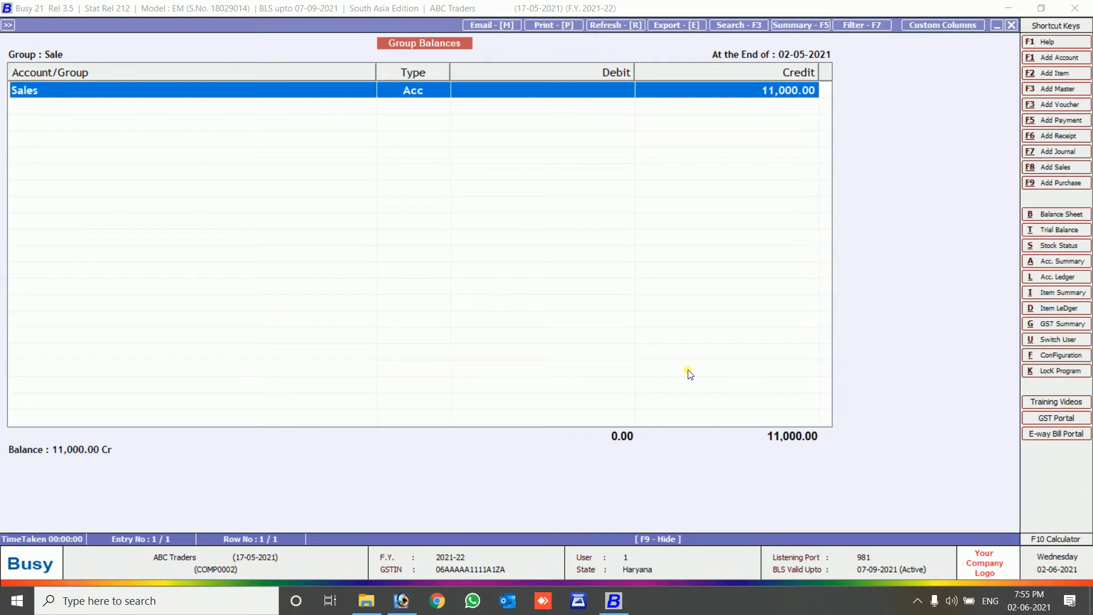
{"action": "key", "text": "Return"}
{"action": "key", "text": "Down"}
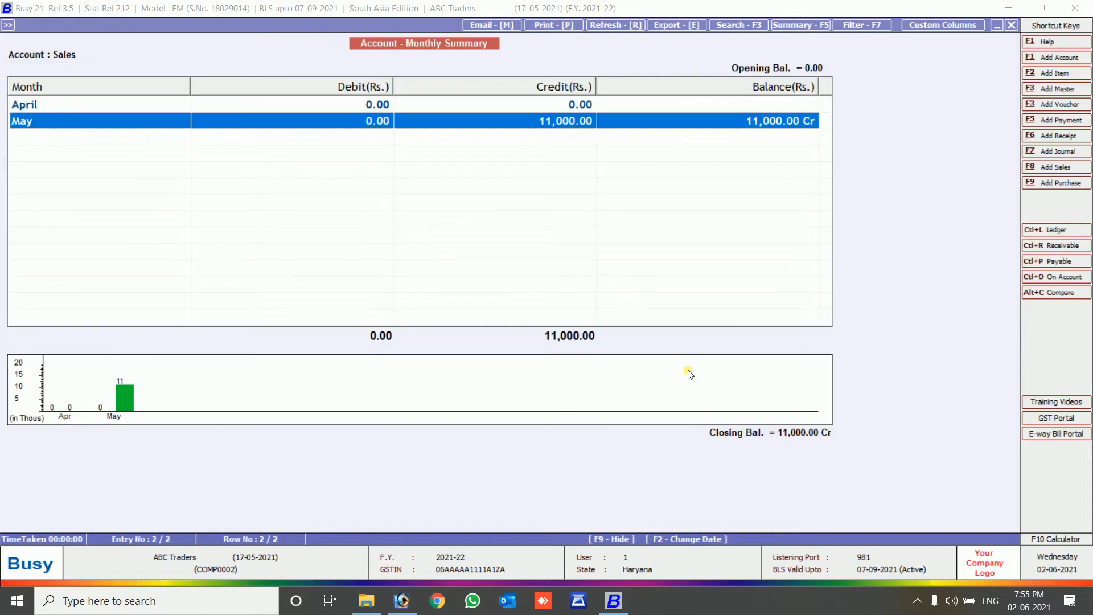
{"action": "key", "text": "Return"}
{"action": "key", "text": "shift+Down"}
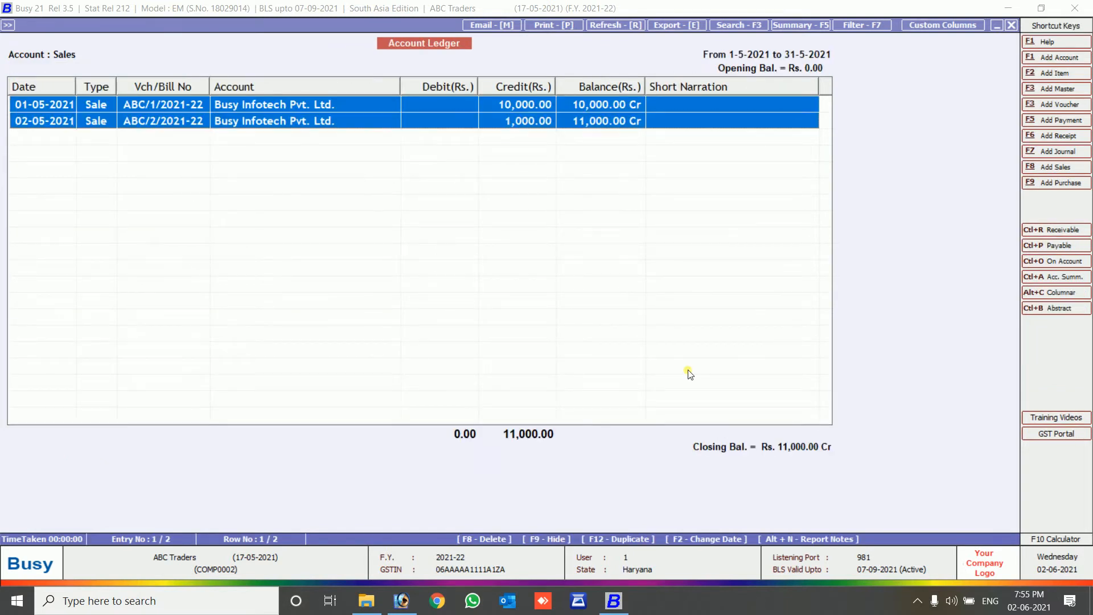
{"action": "key", "text": "F8"}
{"action": "key", "text": "Return"}
Return to the Profit & Loss account, now showing Sale at 0.00.
{"action": "key", "text": "Escape"}
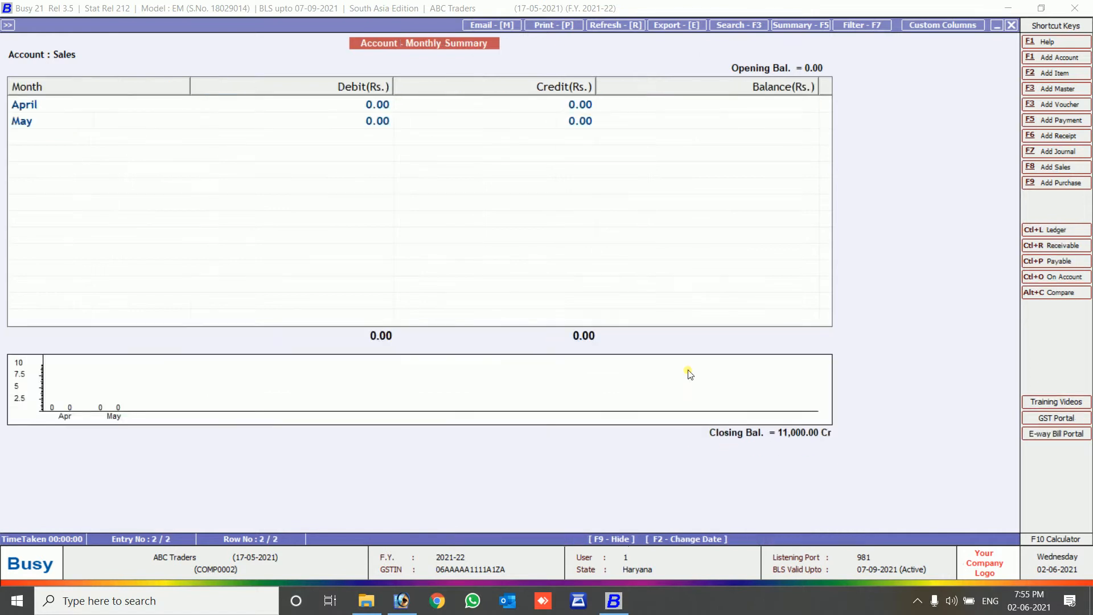
{"action": "key", "text": "Escape"}
{"action": "key", "text": "Escape"}
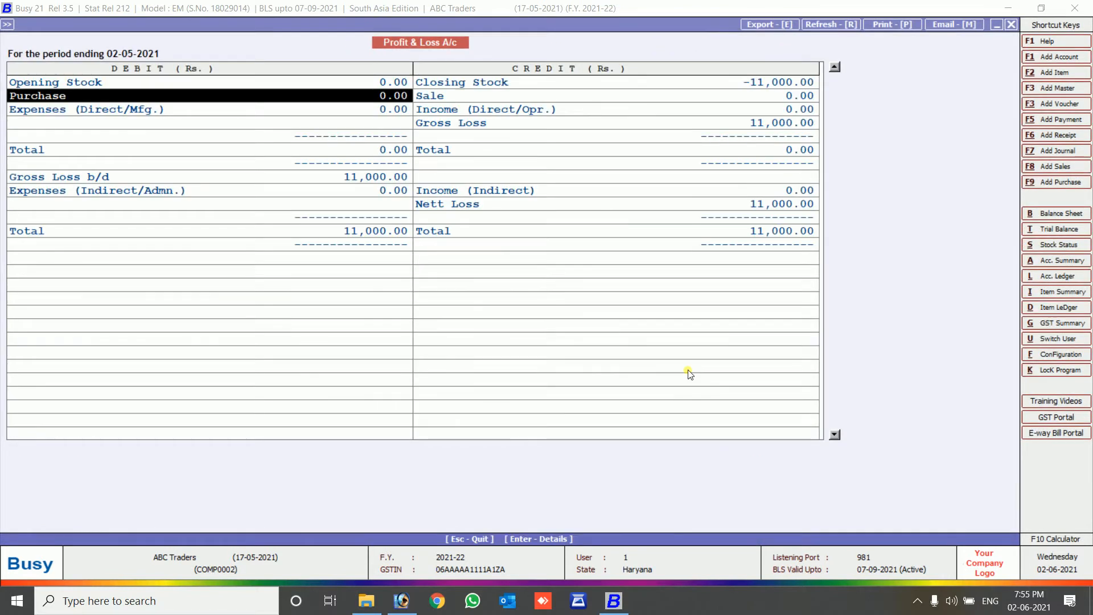
{"action": "key", "text": "Escape"}
{"action": "key", "text": "Escape"}
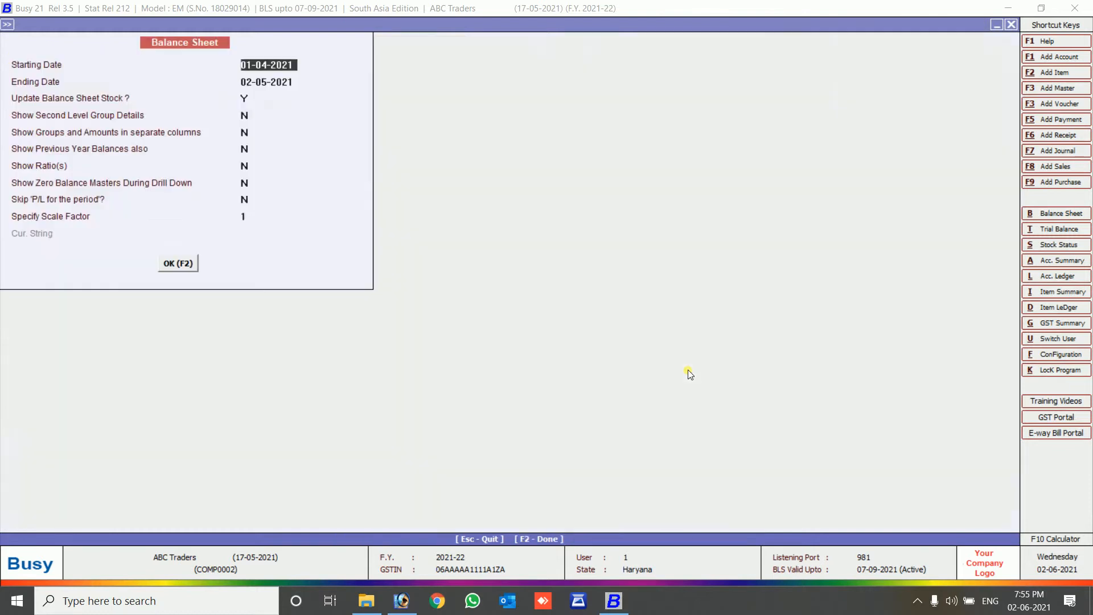
Generate and review the Balance Sheet, with every head at 0.00, then close it.
{"action": "key", "text": "Return"}
{"action": "key", "text": "Return"}
{"action": "key", "text": "F2"}
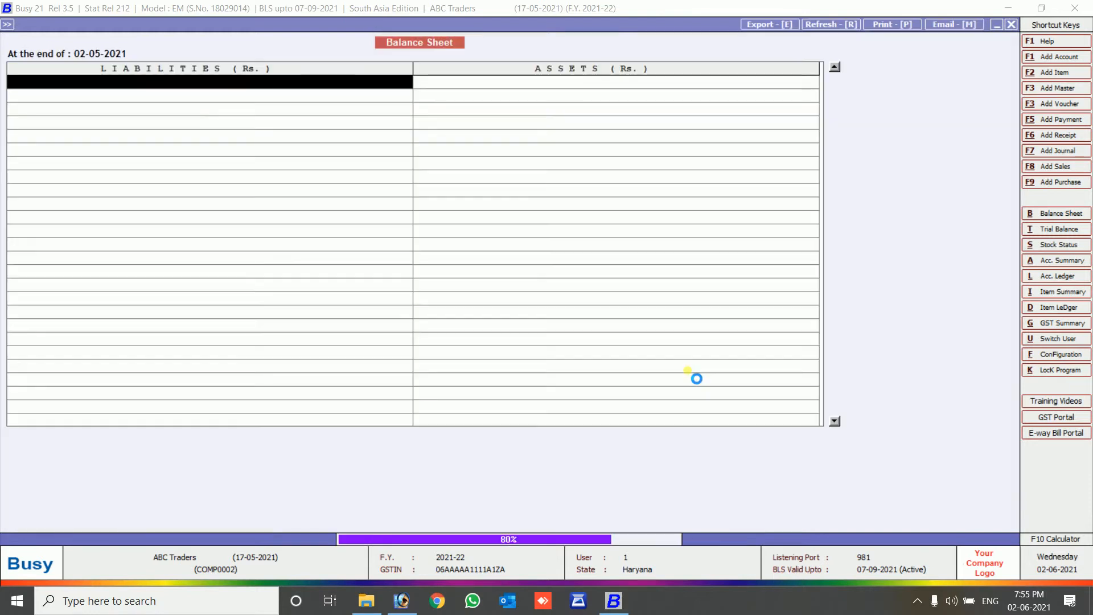
{"action": "key", "text": "Right"}
{"action": "key", "text": "Left"}
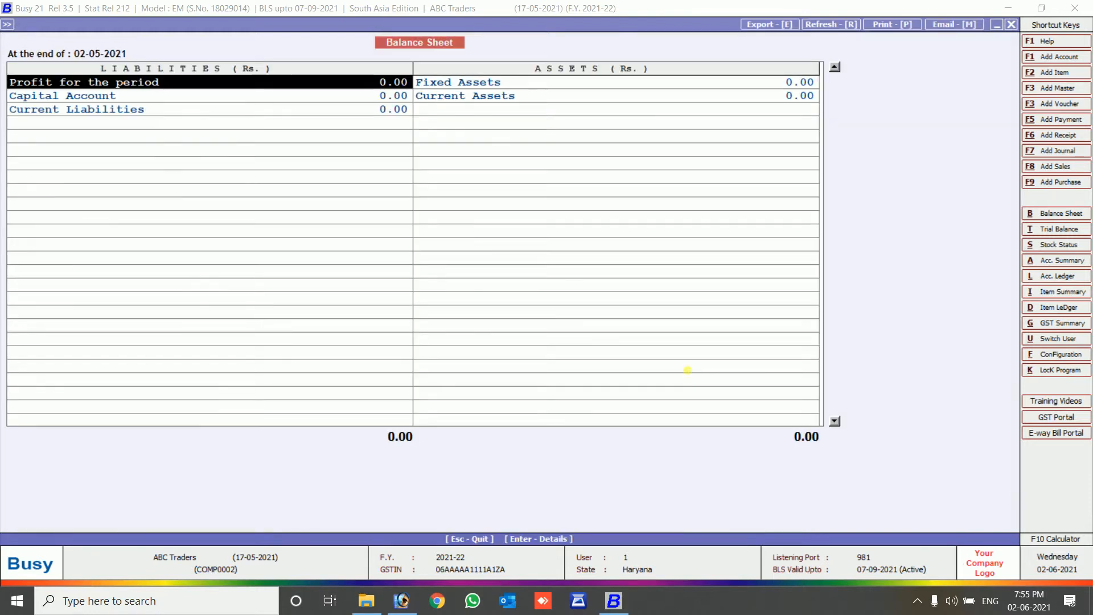
{"action": "key", "text": "Return"}
{"action": "key", "text": "Escape"}
{"action": "key", "text": "Escape"}
Expand the Journal options under Transactions.
{"action": "key", "text": "Left"}
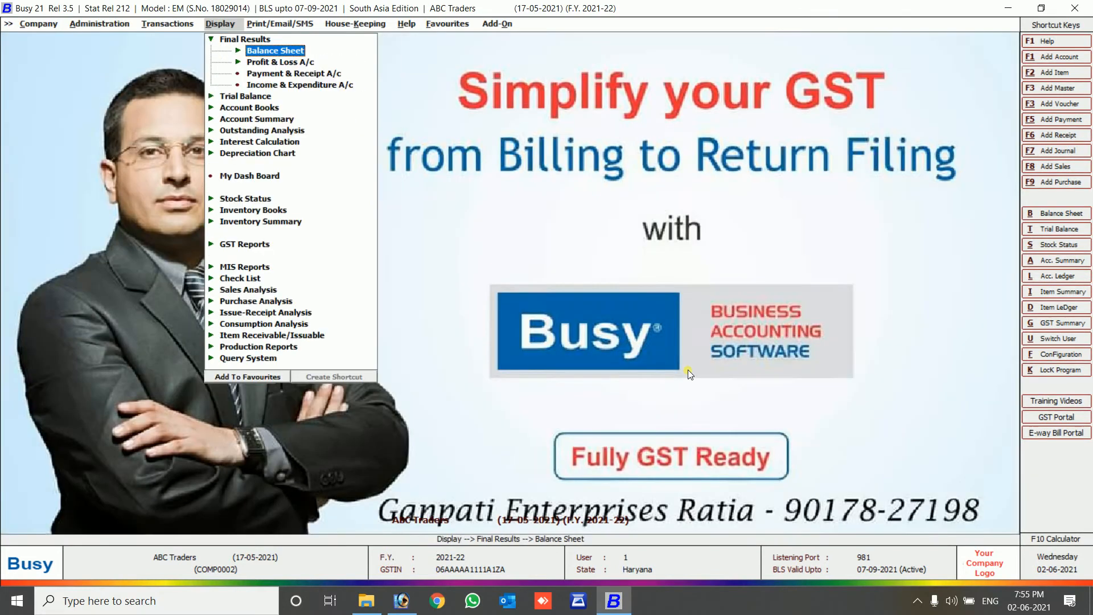
{"action": "key", "text": "Left"}
{"action": "key", "text": "Down"}
{"action": "key", "text": "Down"}
{"action": "key", "text": "Down"}
{"action": "key", "text": "Down"}
{"action": "key", "text": "Down"}
{"action": "key", "text": "Down"}
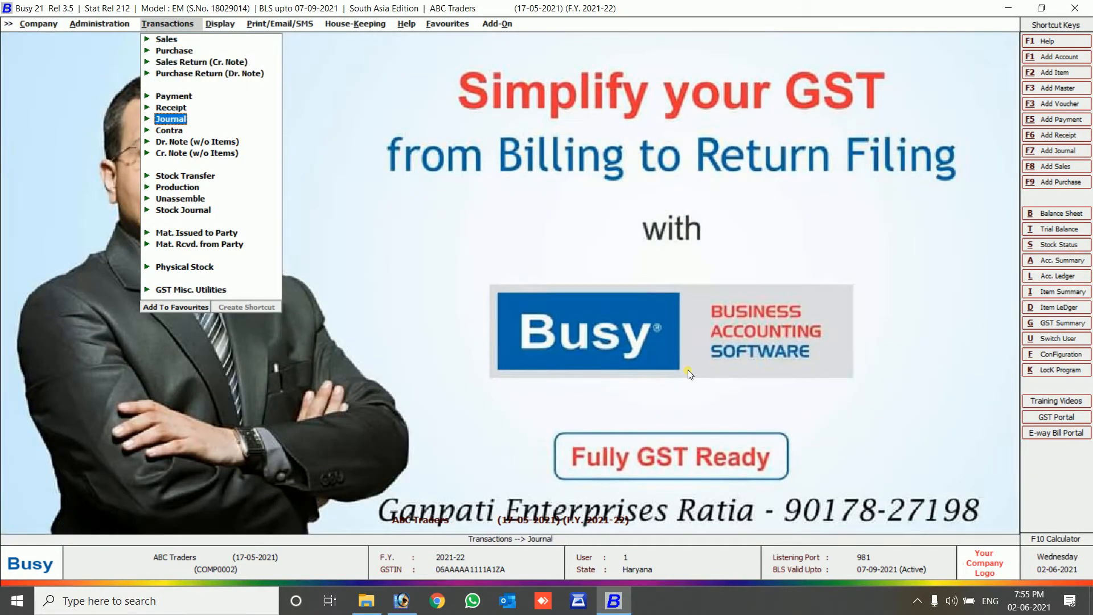
{"action": "key", "text": "Return"}
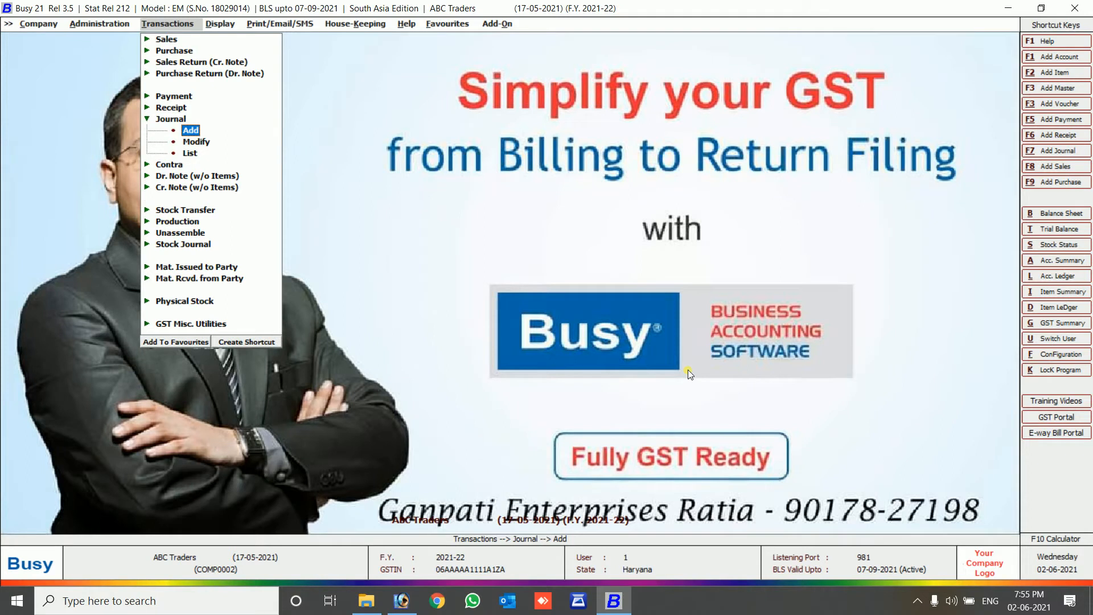
Add a journal voucher in series Main dated 01-05-2021.
{"action": "key", "text": "Return"}
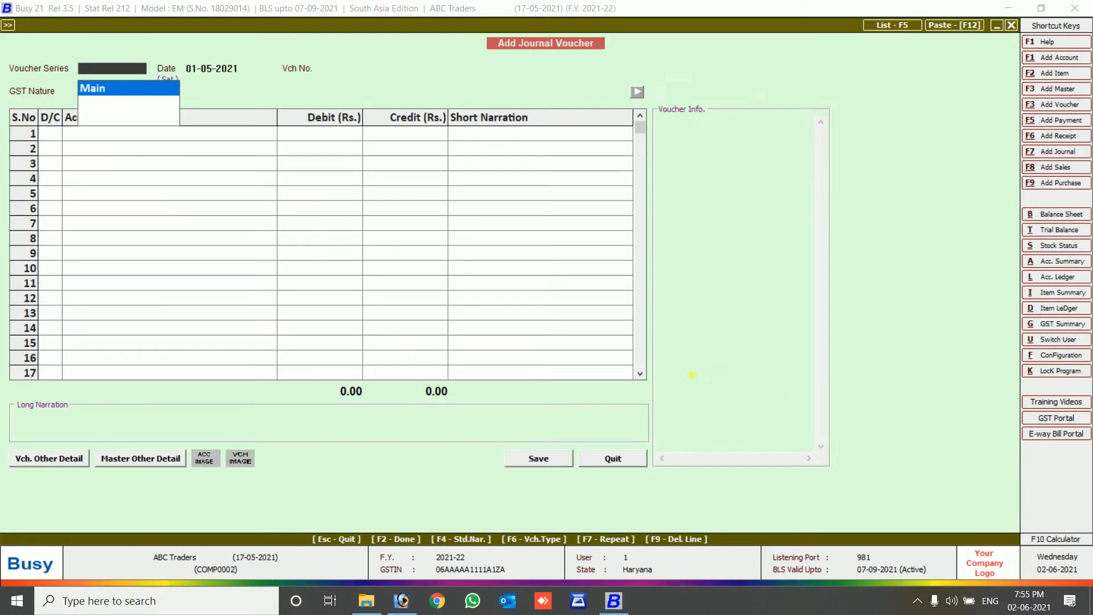
{"action": "key", "text": "Return"}
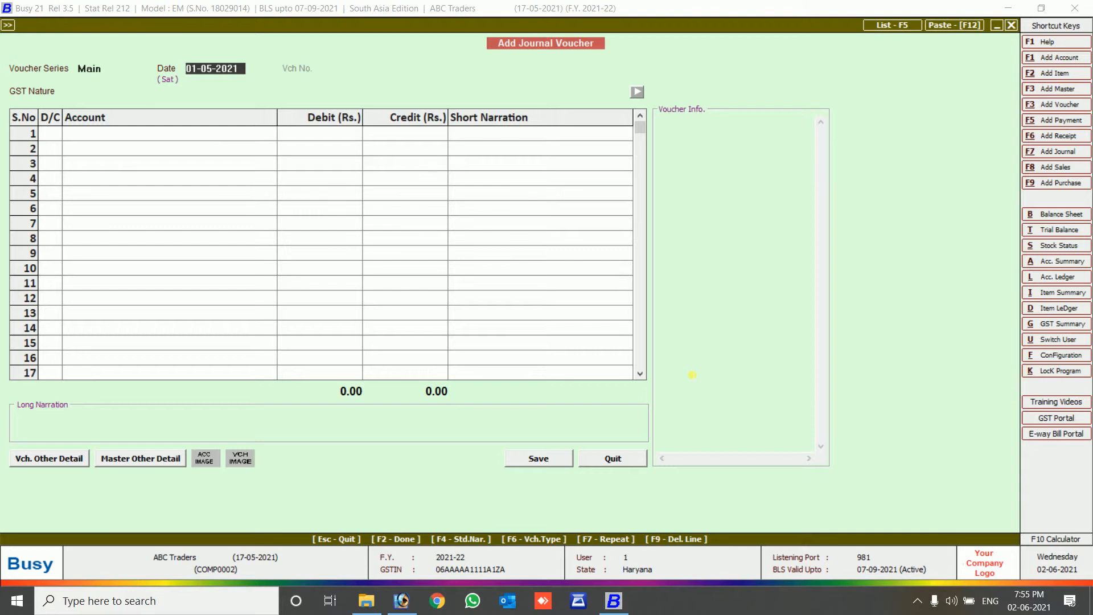
{"action": "key", "text": "Return"}
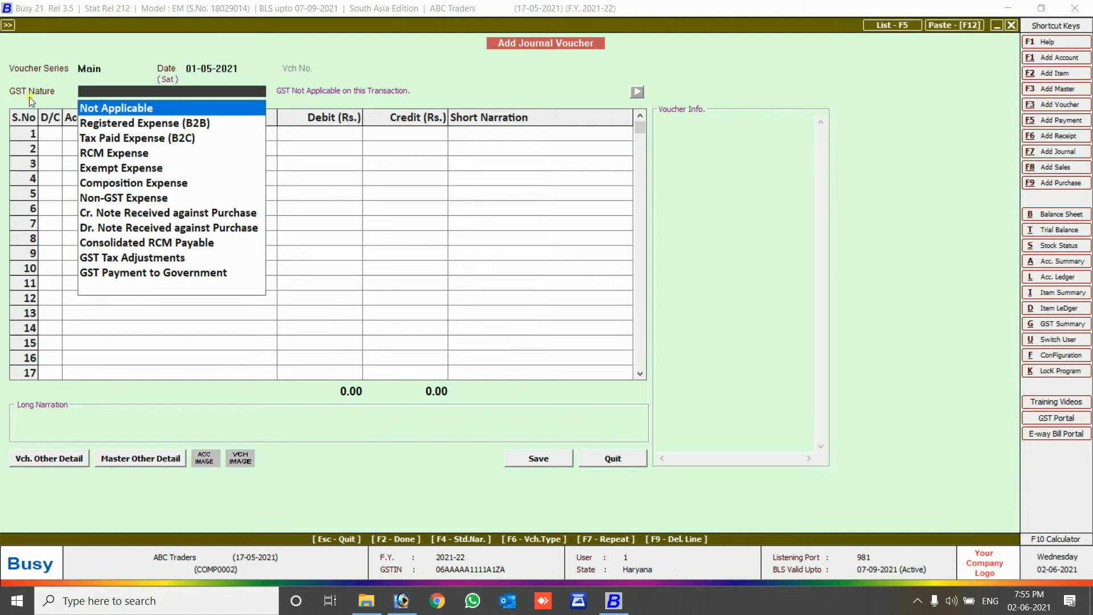
Set GST nature to Registered Expense (B2B) and create a new account for the first debit line.
{"action": "left_click", "coordinate": [138, 123]}
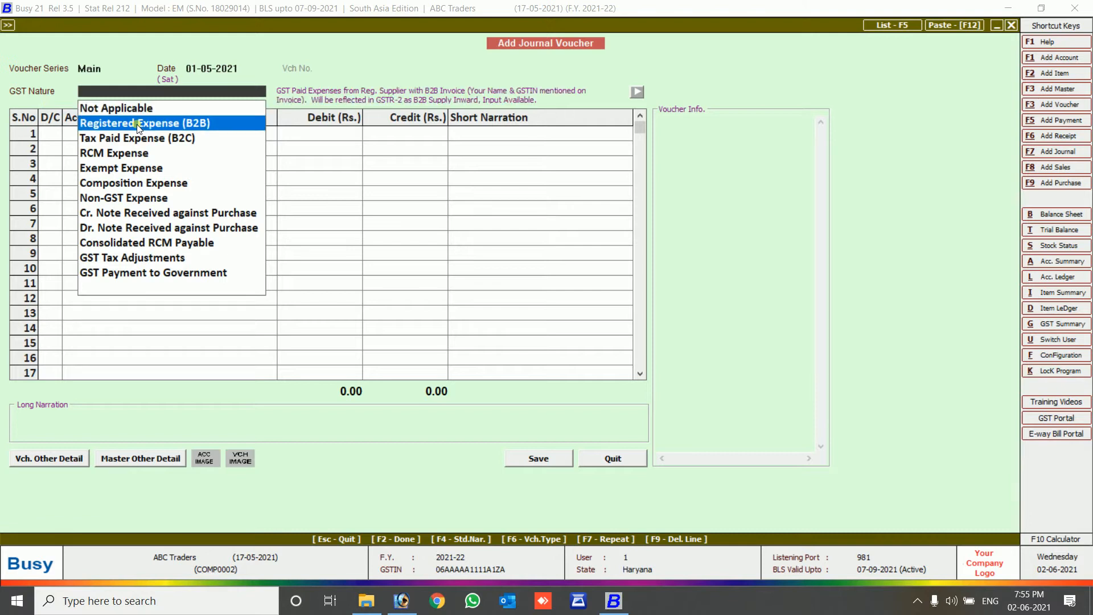
{"action": "left_click", "coordinate": [143, 127]}
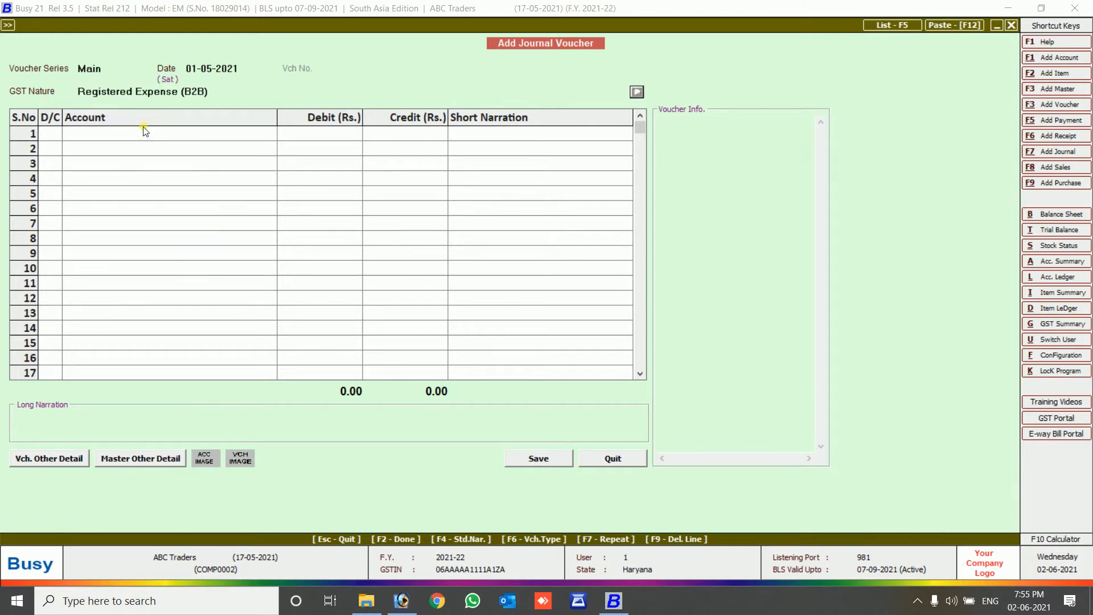
{"action": "left_click", "coordinate": [170, 92]}
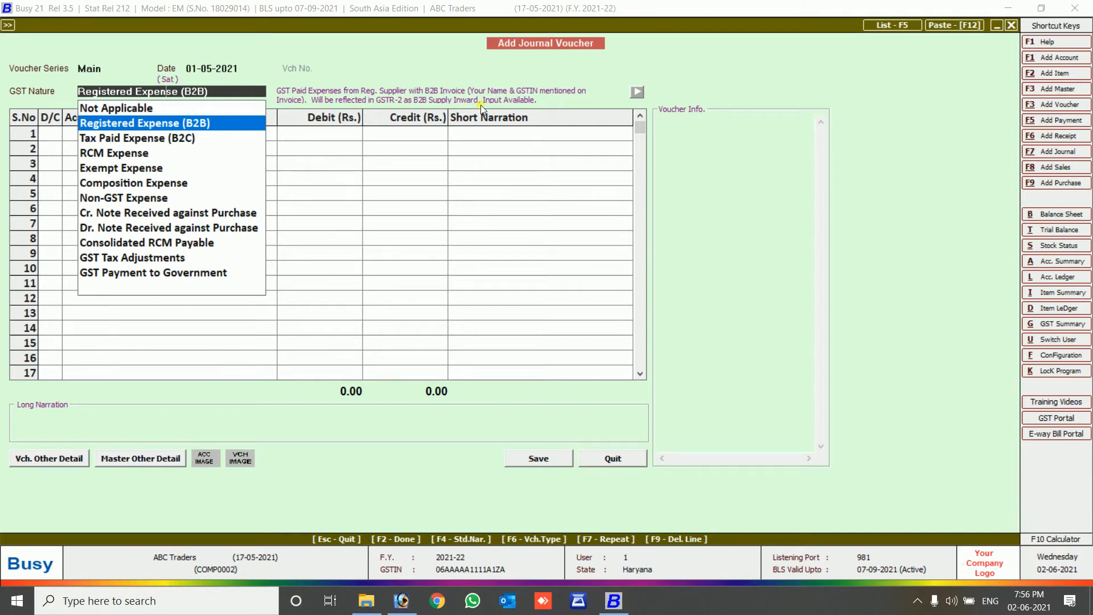
{"action": "key", "text": "Down"}
{"action": "key", "text": "Down"}
{"action": "key", "text": "Down"}
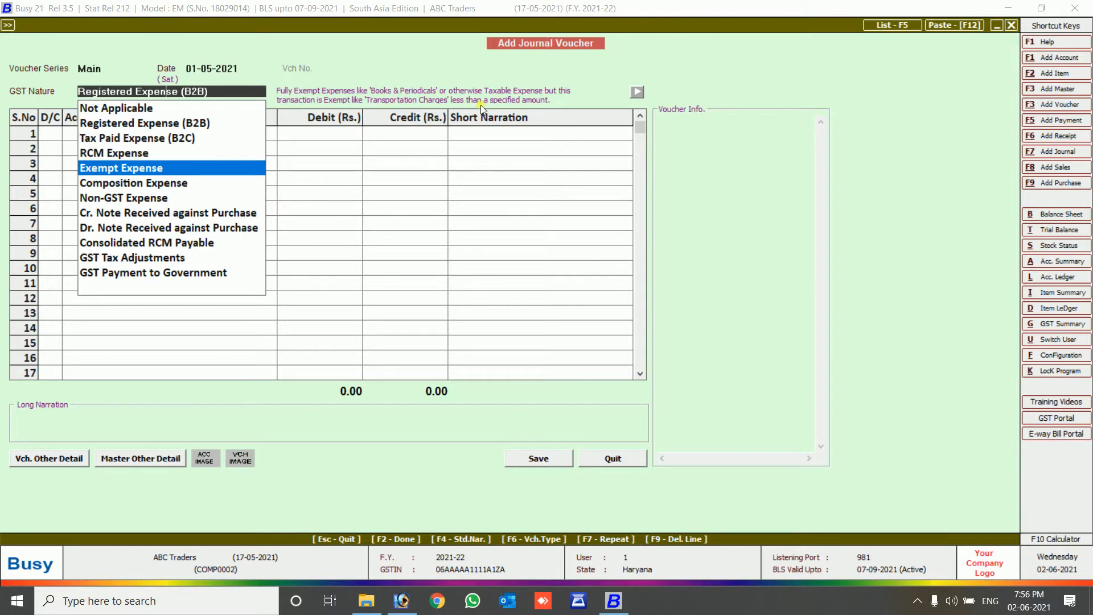
{"action": "key", "text": "Up"}
{"action": "key", "text": "Up"}
{"action": "key", "text": "Up"}
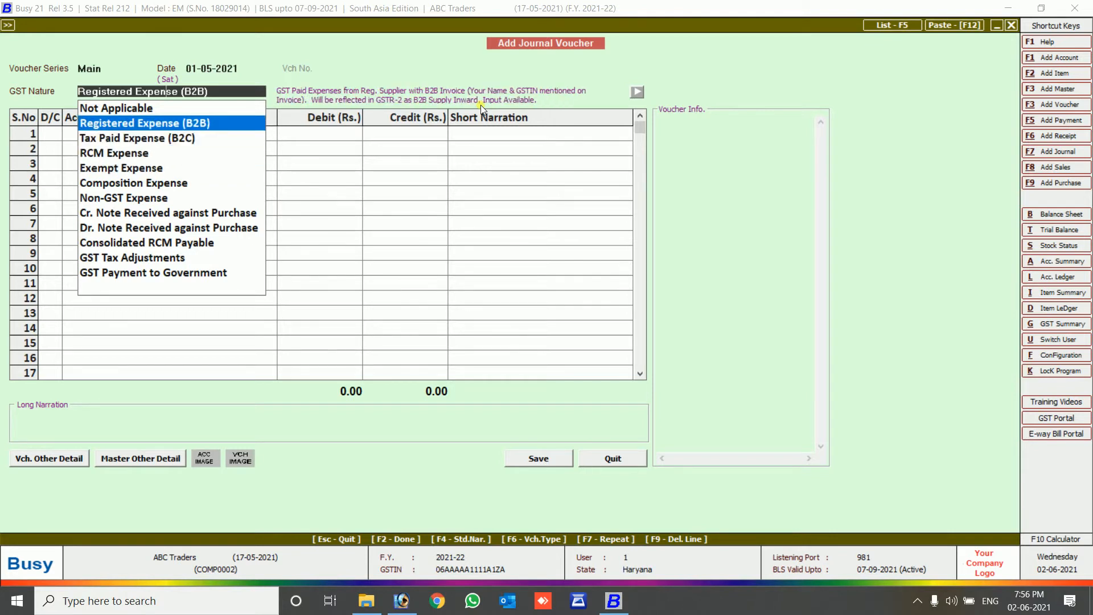
{"action": "key", "text": "Return"}
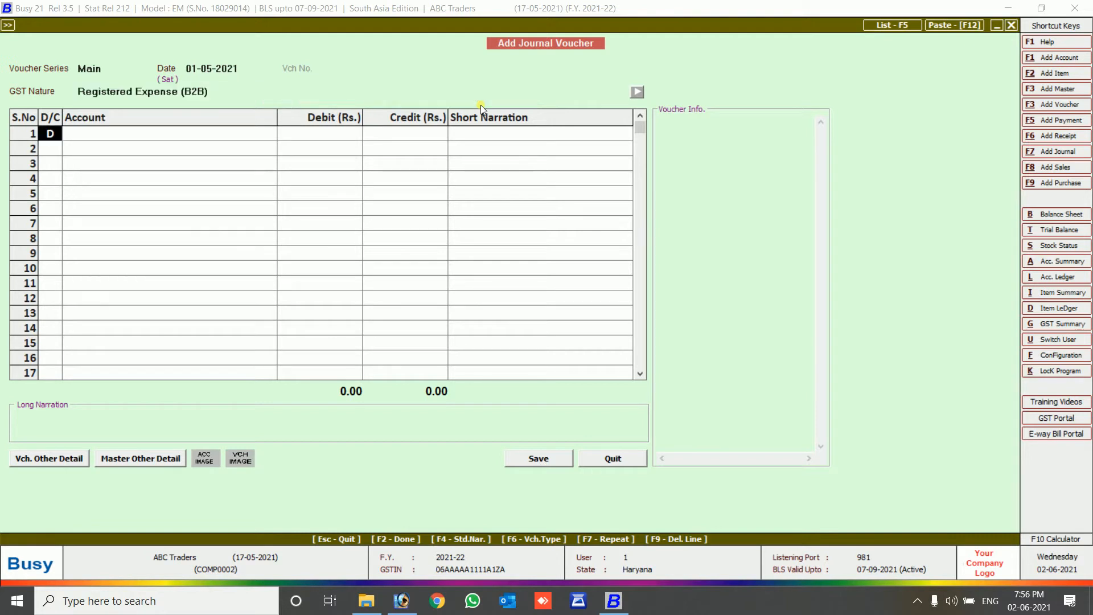
{"action": "key", "text": "Return"}
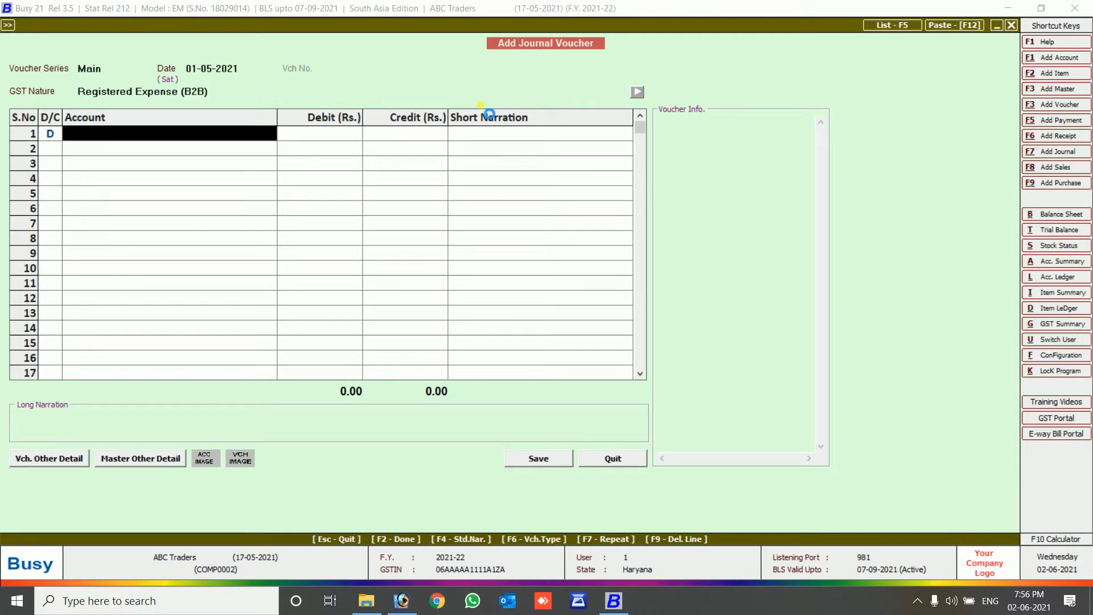
{"action": "key", "text": "F3"}
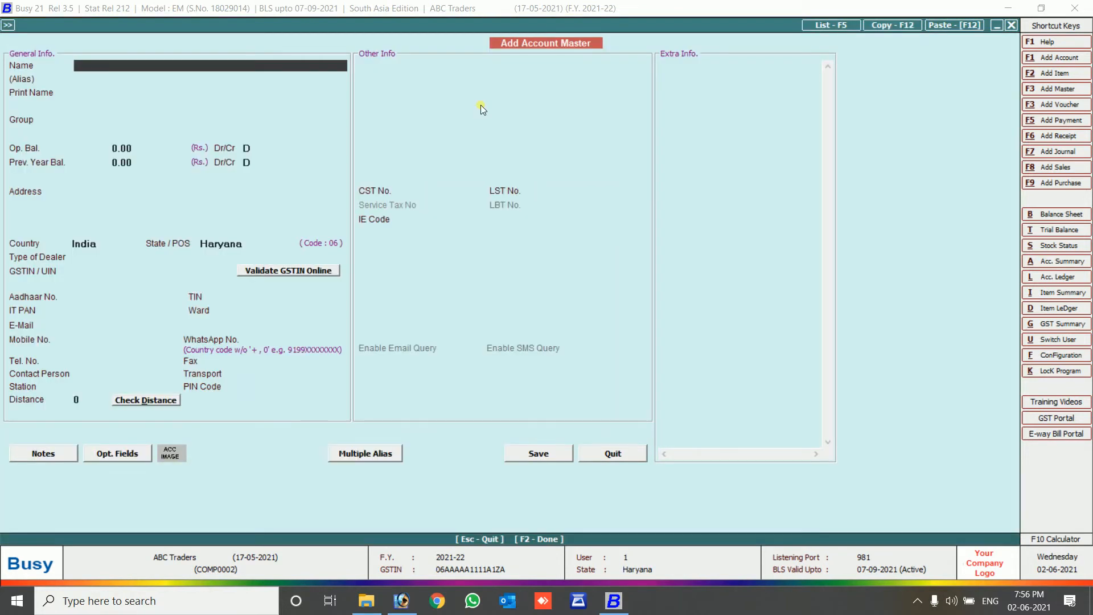
Name the account Office Exp - Ac Buy under group Expenses (Indirect/Admn.).
{"action": "type", "text": "Office Exp - Ac Buy"}
{"action": "key", "text": "Return"}
{"action": "key", "text": "Return"}
{"action": "type", "text": "ex"}
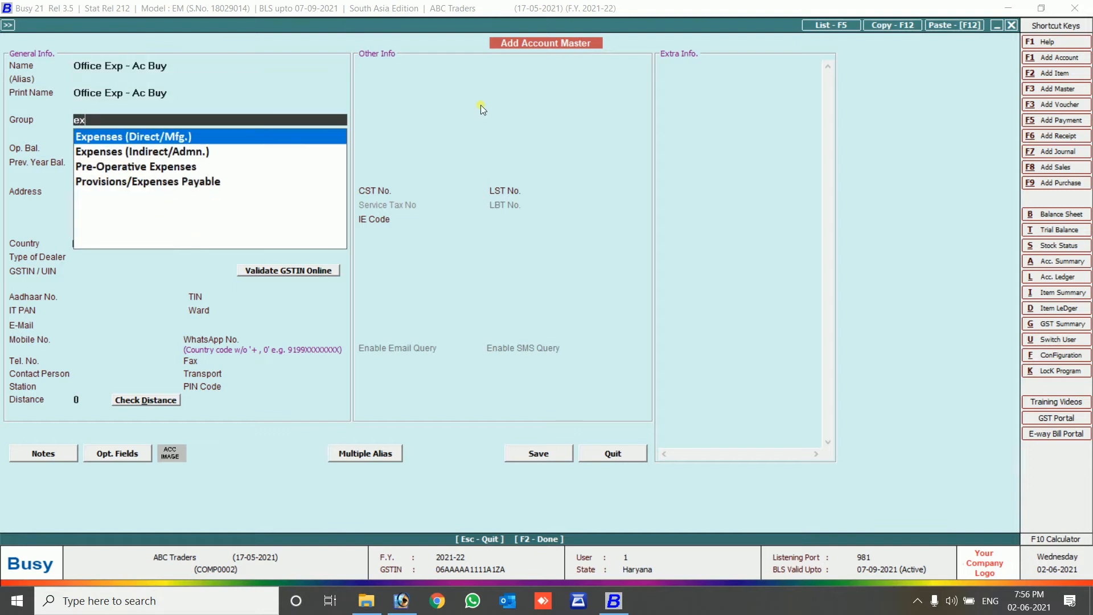
{"action": "key", "text": "Down"}
{"action": "key", "text": "Return"}
{"action": "key", "text": "Return"}
{"action": "key", "text": "Return"}
{"action": "key", "text": "Return"}
{"action": "key", "text": "Return"}
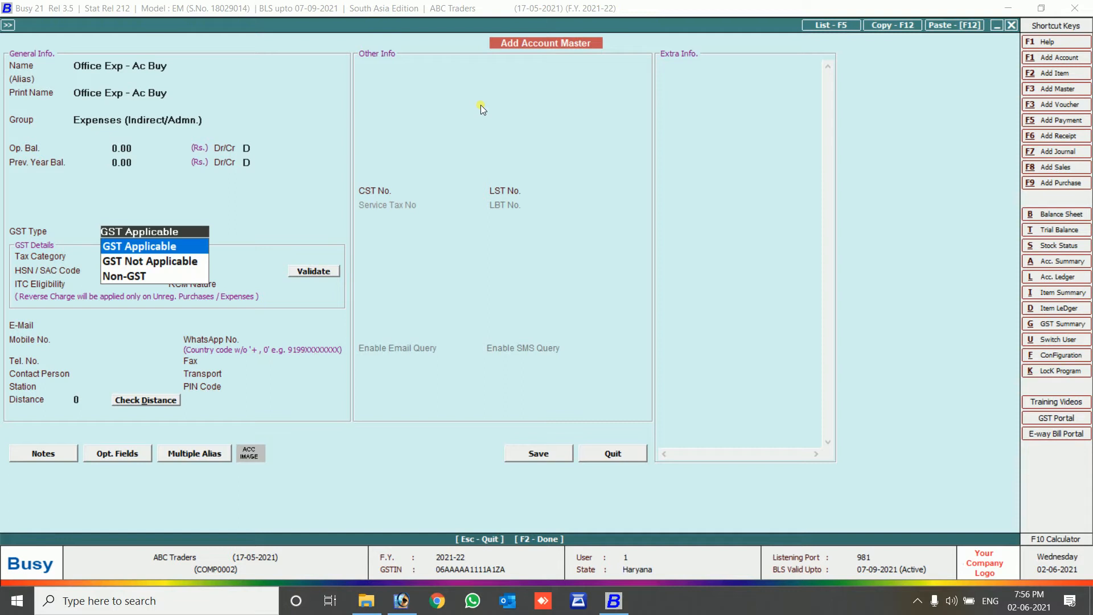
Make the account GST Applicable with tax category GST 18%.
{"action": "key", "text": "Return"}
{"action": "key", "text": "Down"}
{"action": "key", "text": "Down"}
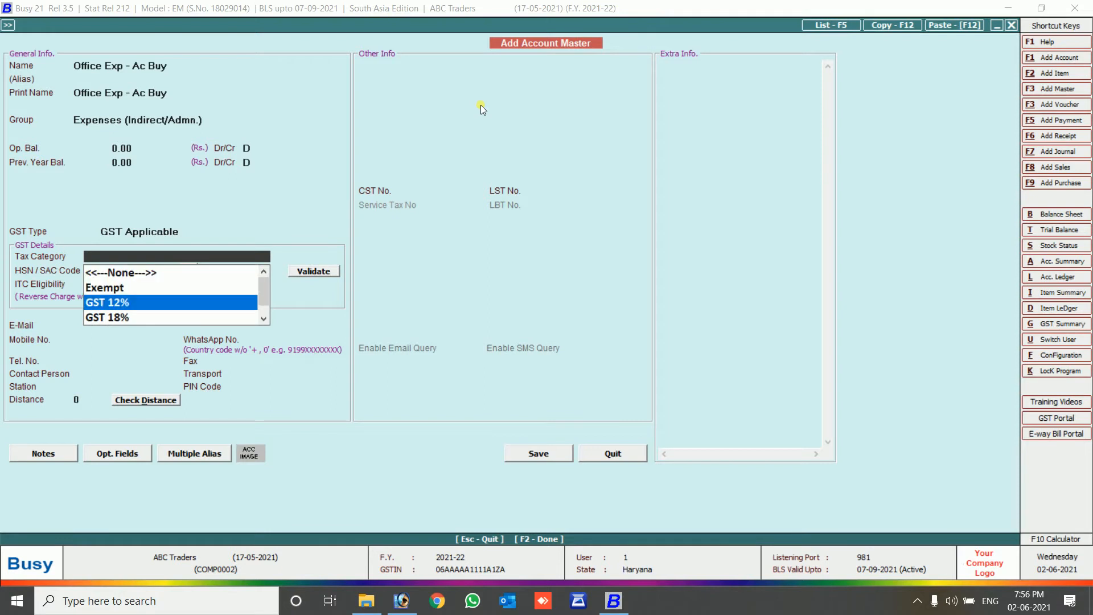
{"action": "key", "text": "Down"}
{"action": "key", "text": "Down"}
{"action": "key", "text": "Down"}
{"action": "key", "text": "Up"}
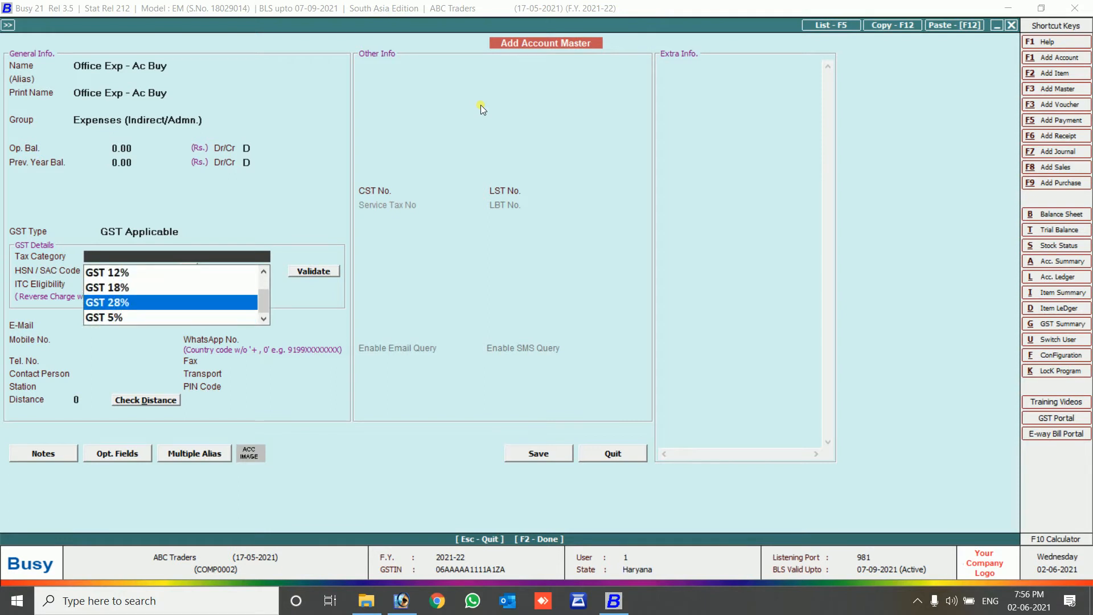
{"action": "key", "text": "Up"}
{"action": "key", "text": "Return"}
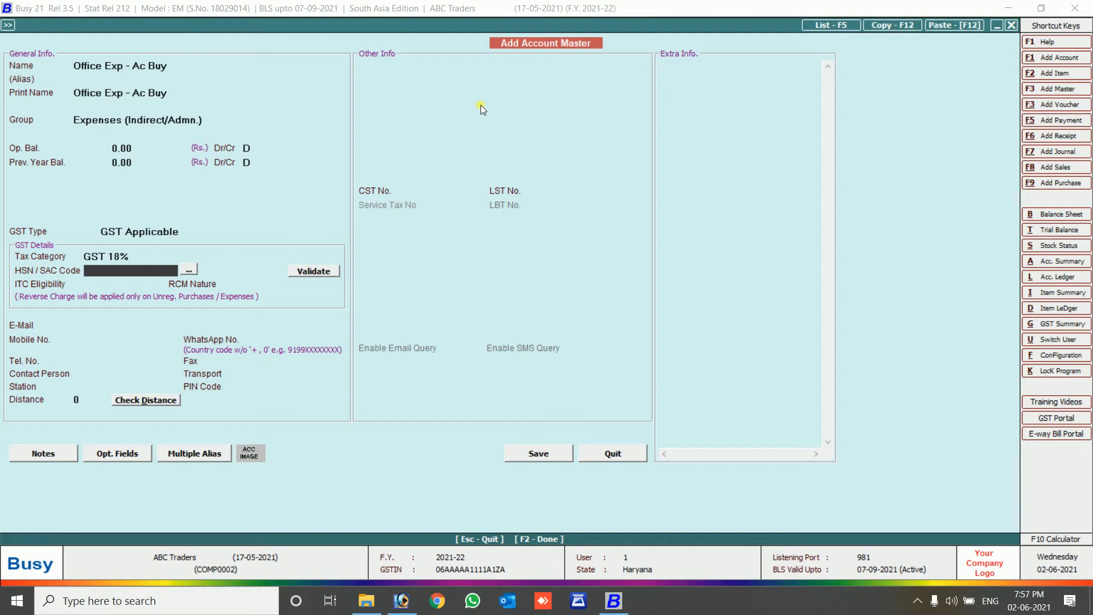
Enter and validate the HSN code, correcting it from 351242 to 3803.
{"action": "type", "text": "351242"}
{"action": "key", "text": "Return"}
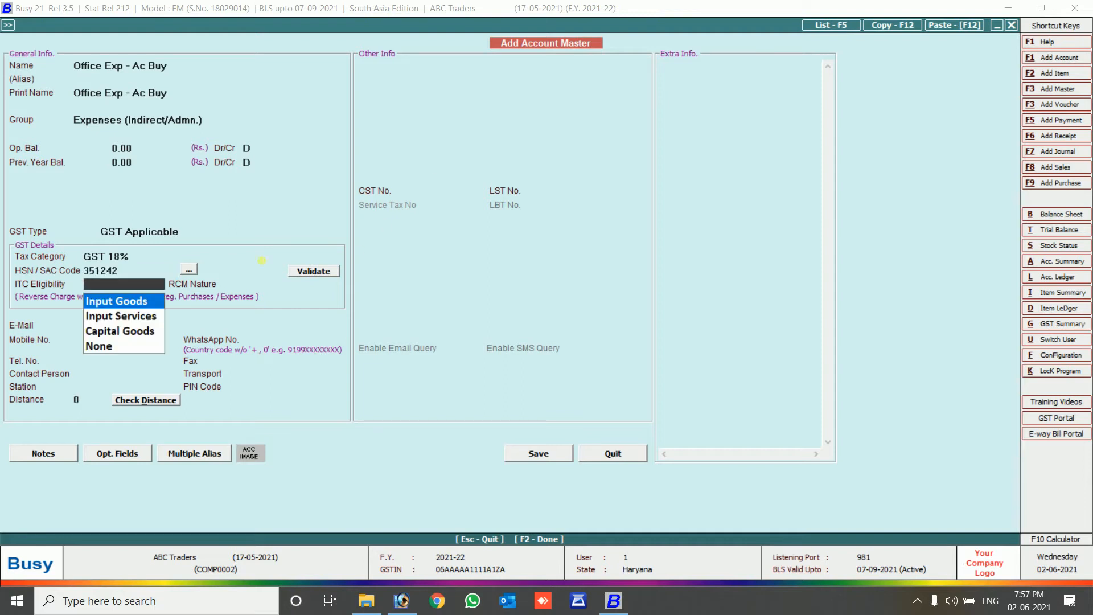
{"action": "key", "text": "Return"}
{"action": "left_click", "coordinate": [310, 276]}
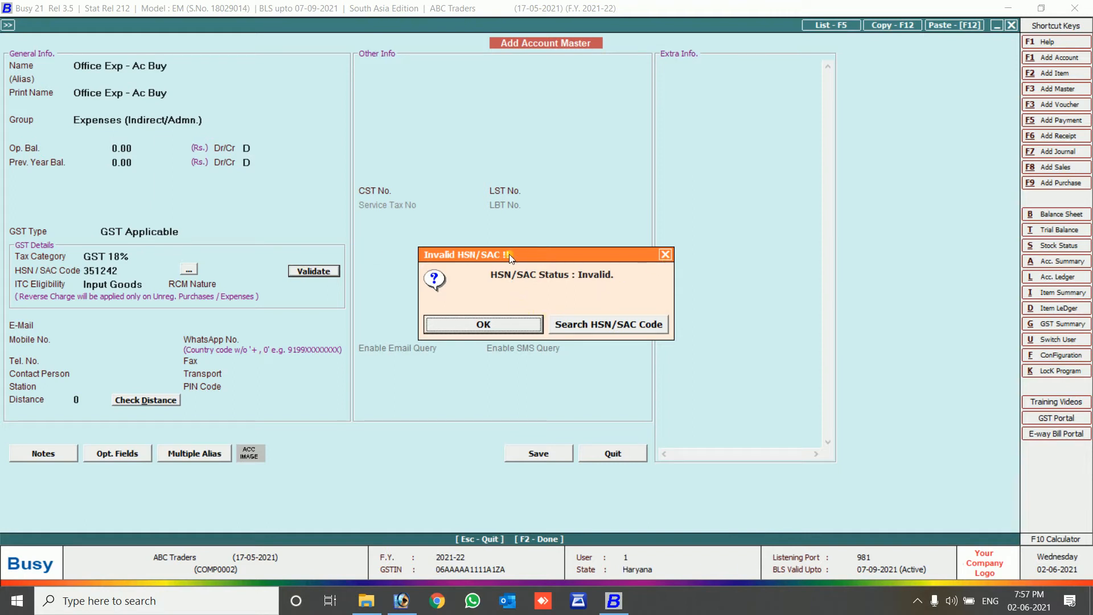
{"action": "left_click", "coordinate": [662, 254]}
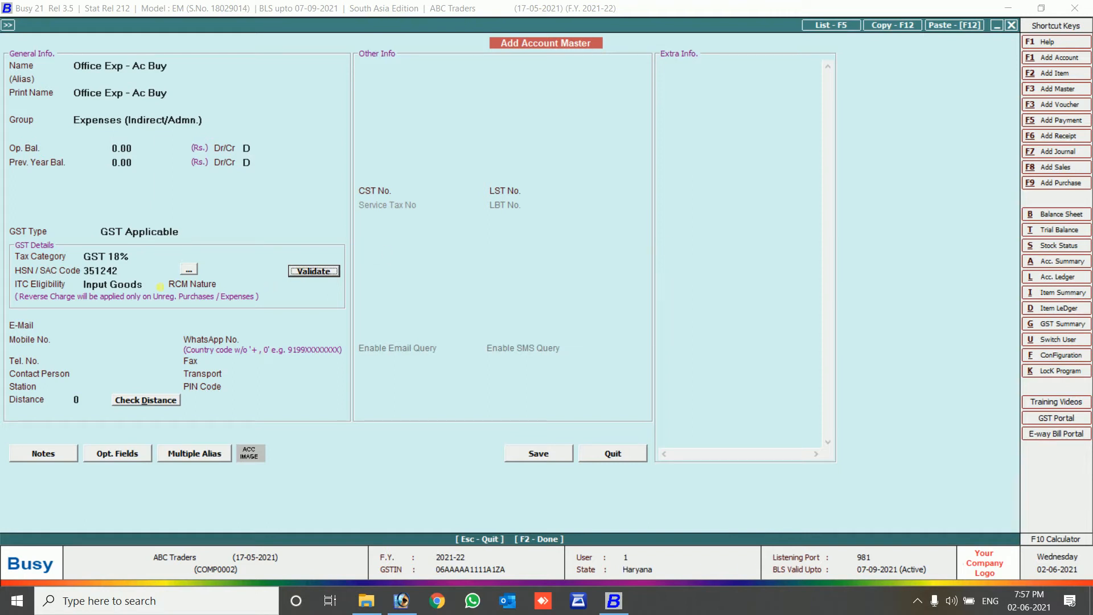
{"action": "left_click", "coordinate": [144, 276]}
{"action": "type", "text": "3800"}
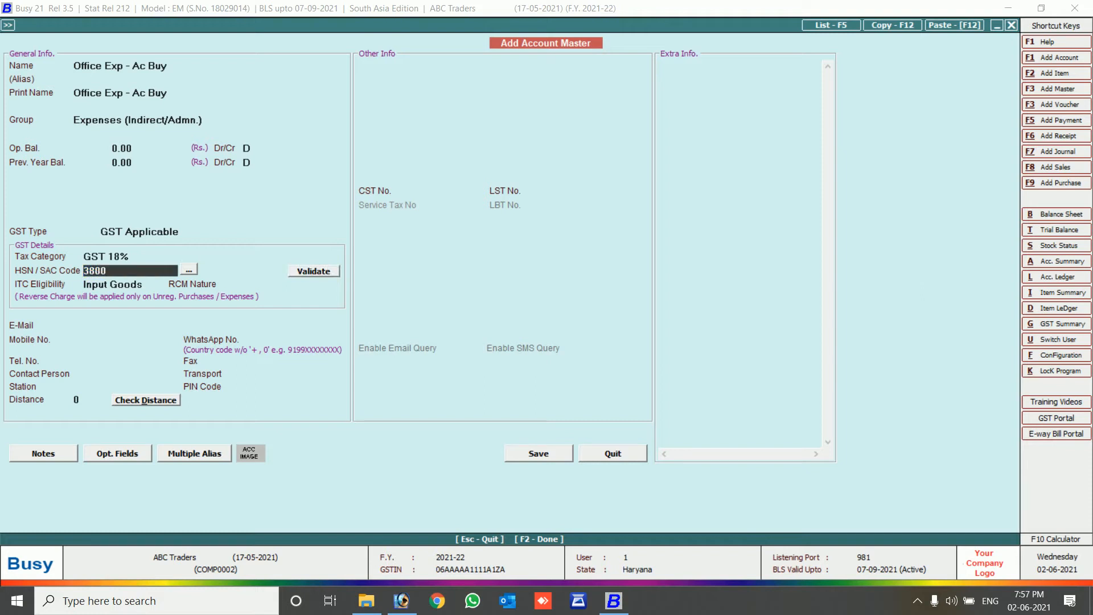
{"action": "key", "text": "BackSpace"}
{"action": "type", "text": "3"}
{"action": "left_click", "coordinate": [308, 273]}
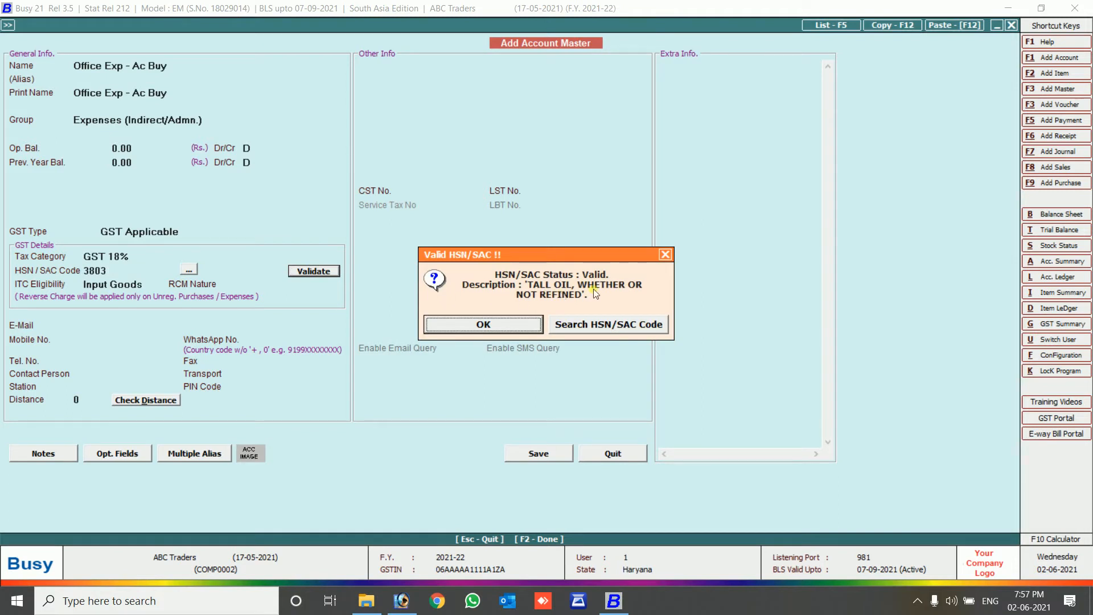
{"action": "left_click", "coordinate": [523, 324]}
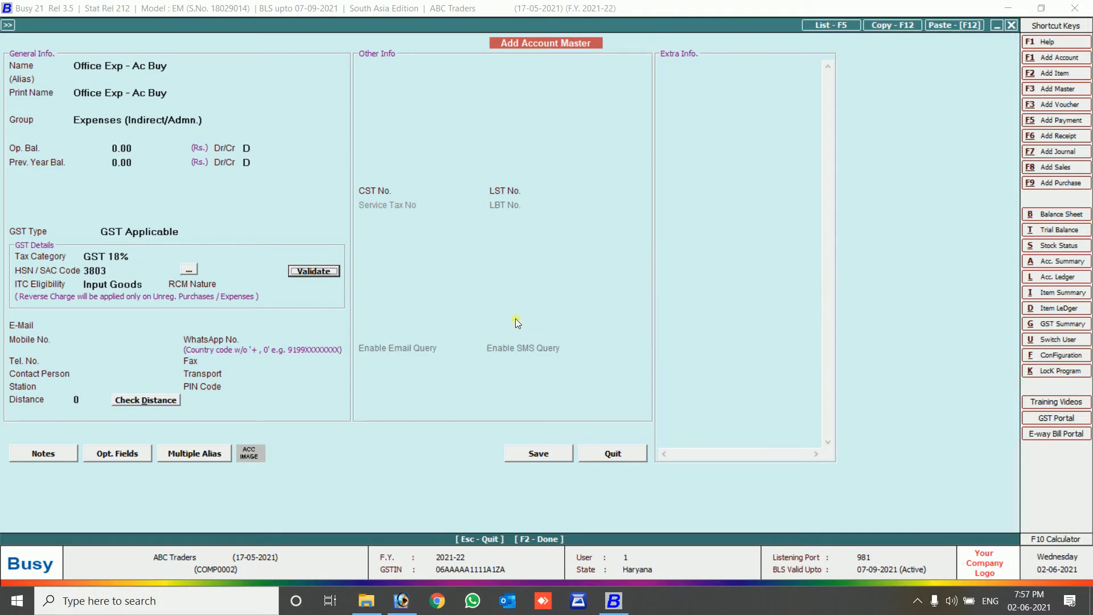
Keep ITC eligibility as Input Goods and set RCM nature to Not Applicable.
{"action": "left_click", "coordinate": [126, 284]}
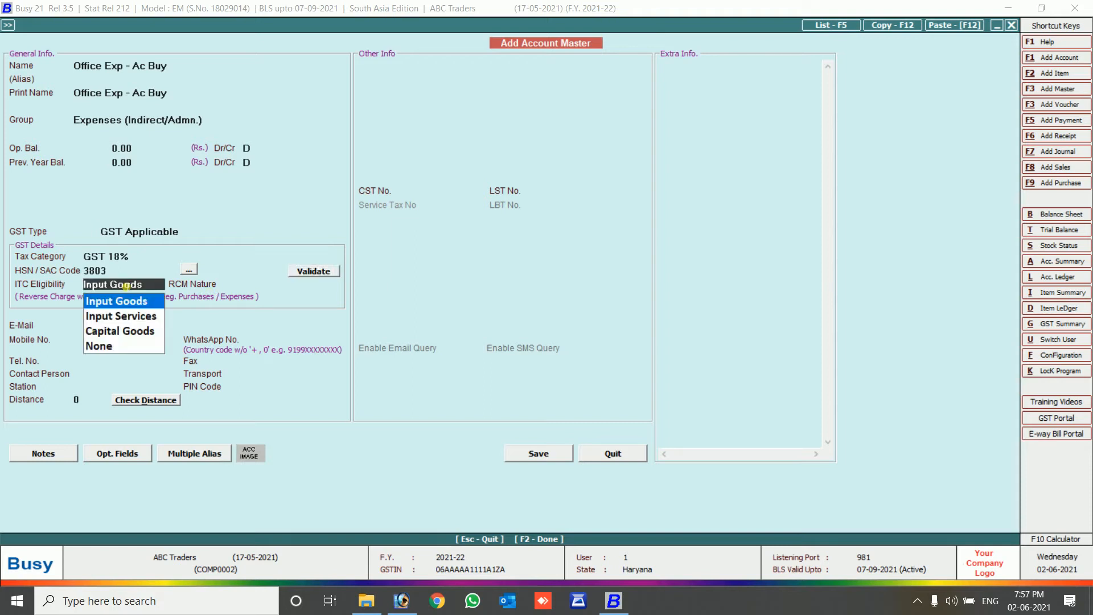
{"action": "key", "text": "Return"}
{"action": "key", "text": "Down"}
{"action": "key", "text": "Down"}
{"action": "key", "text": "Down"}
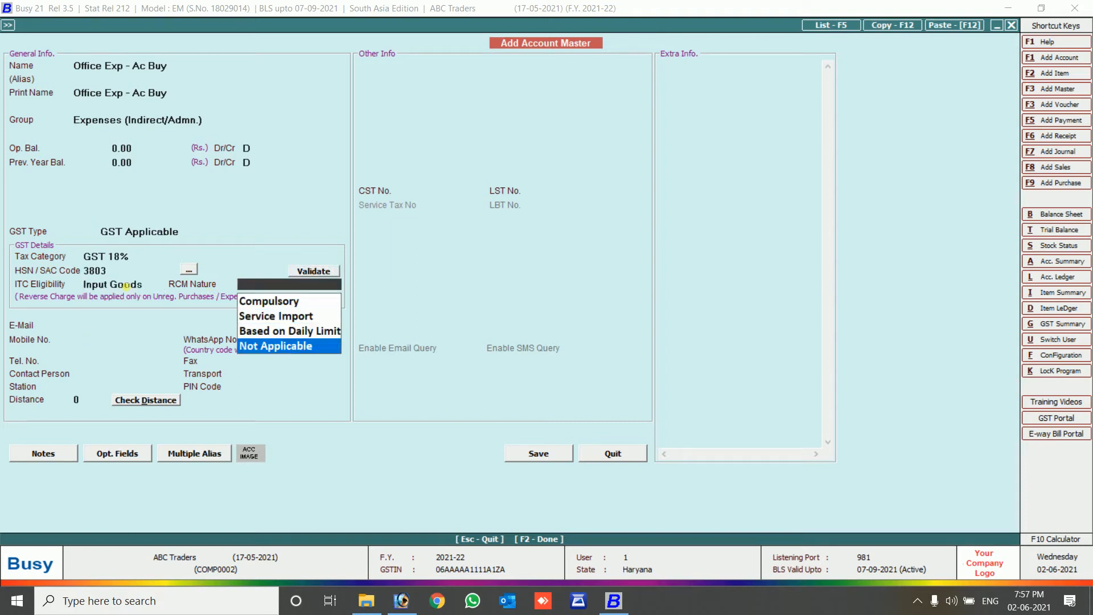
{"action": "key", "text": "Return"}
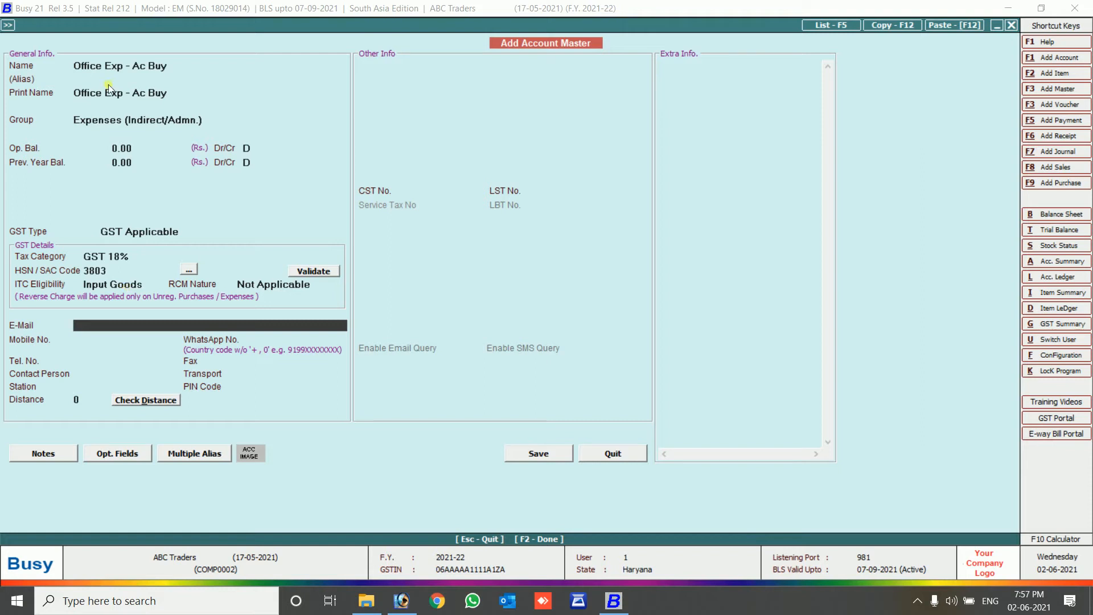
Adjust the print name, save the account, and enter 10000 as the first debit.
{"action": "left_click", "coordinate": [144, 96]}
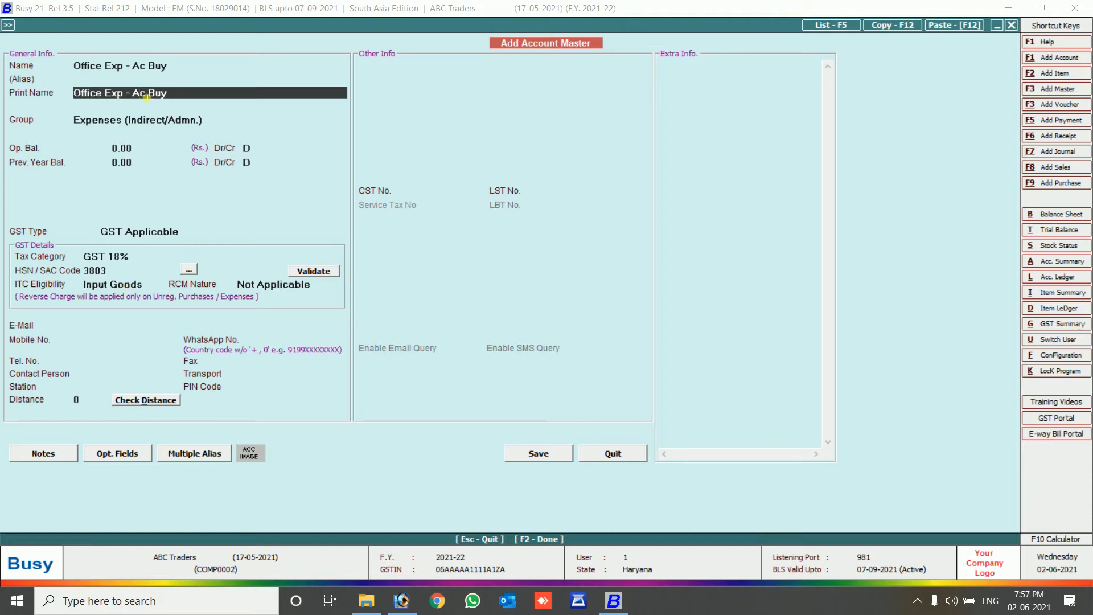
{"action": "type", "text": "C"}
{"action": "key", "text": "Return"}
{"action": "key", "text": "Return"}
{"action": "key", "text": "Return"}
{"action": "key", "text": "Return"}
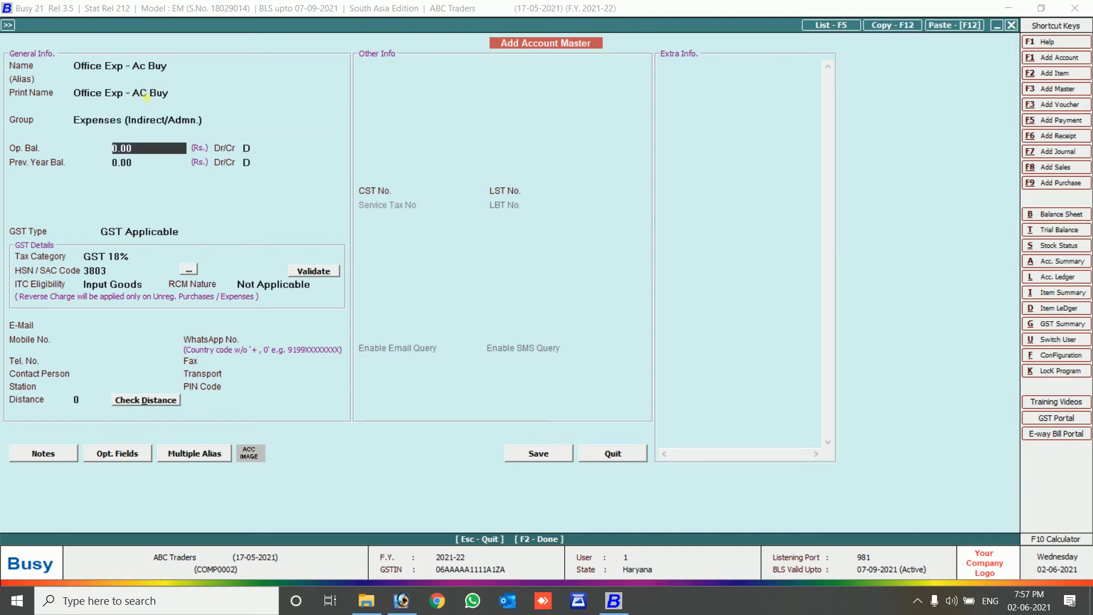
{"action": "key", "text": "Return"}
{"action": "key", "text": "Return"}
{"action": "key", "text": "Return"}
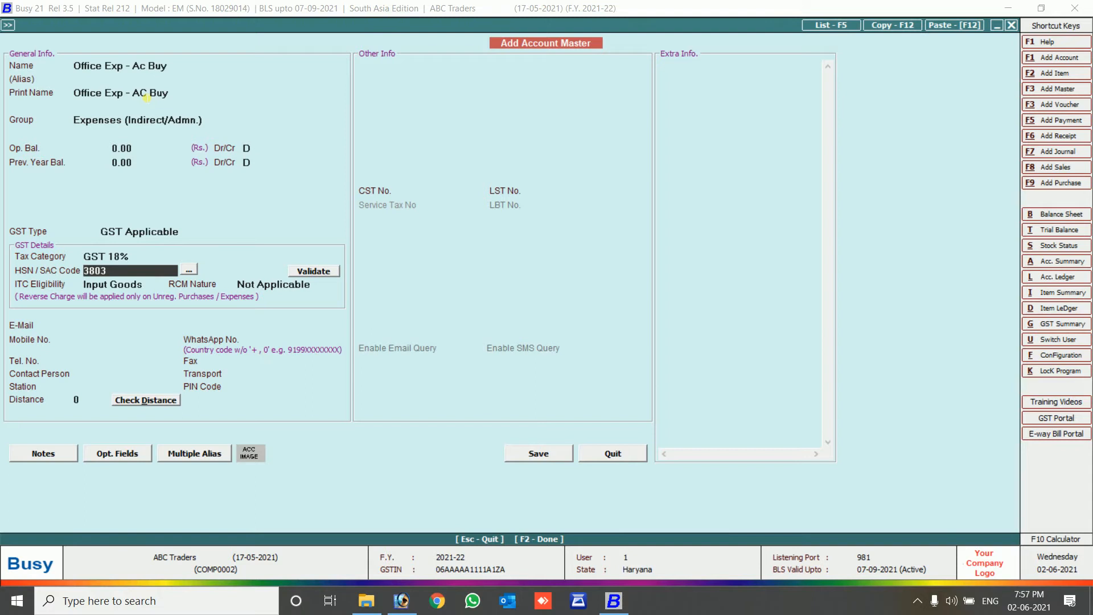
{"action": "left_click", "coordinate": [549, 456]}
{"action": "type", "text": "10000"}
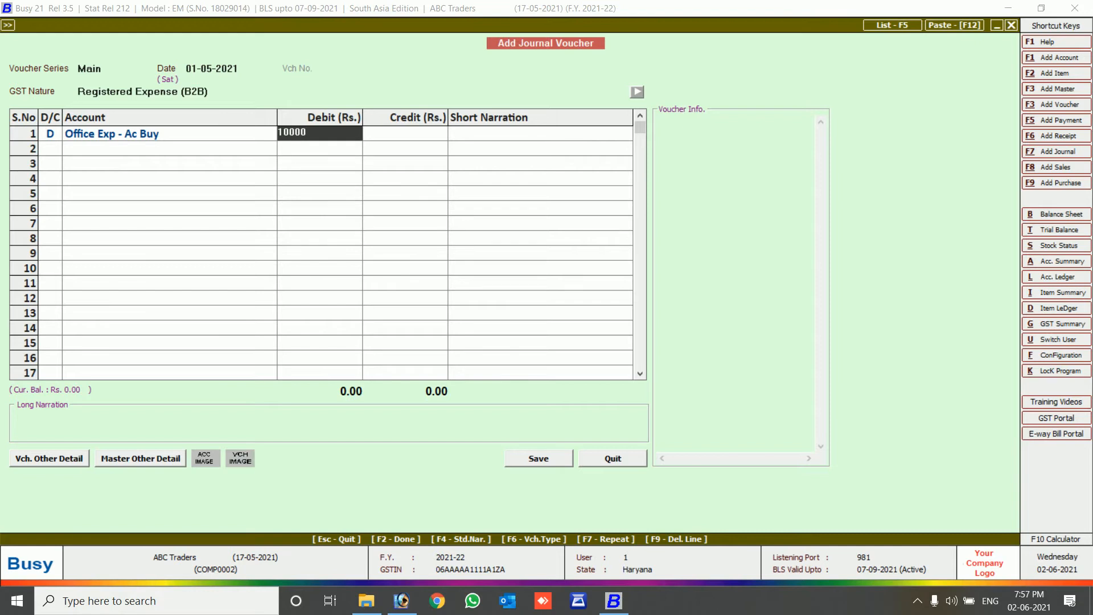
Commit the 10,000 debit and add SGST Input as a 900.00 debit line.
{"action": "key", "text": "Return"}
{"action": "key", "text": "Return"}
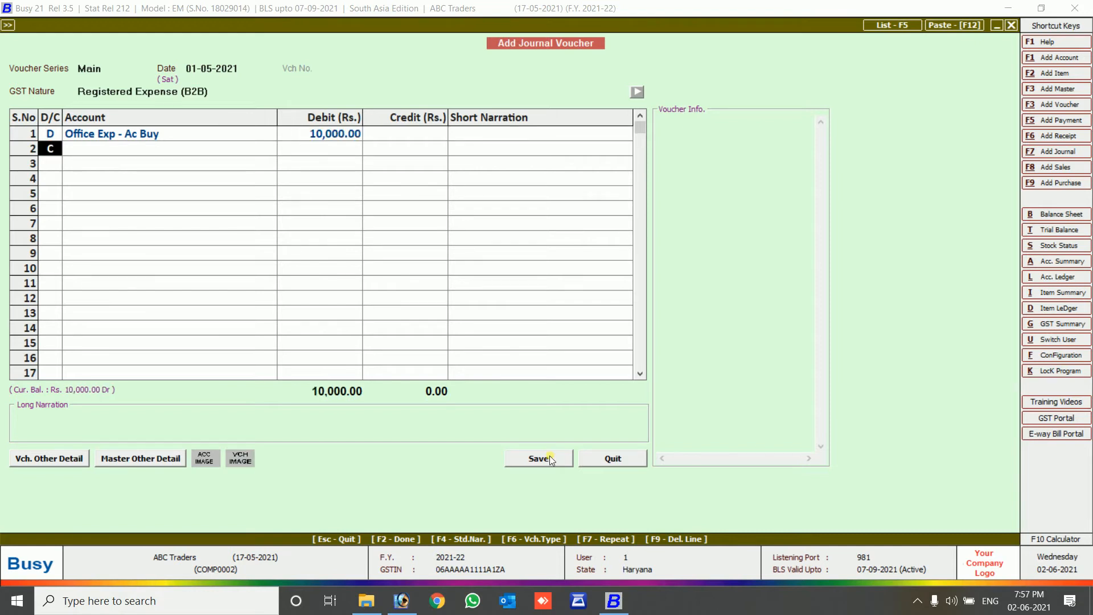
{"action": "type", "text": "D"}
{"action": "key", "text": "Return"}
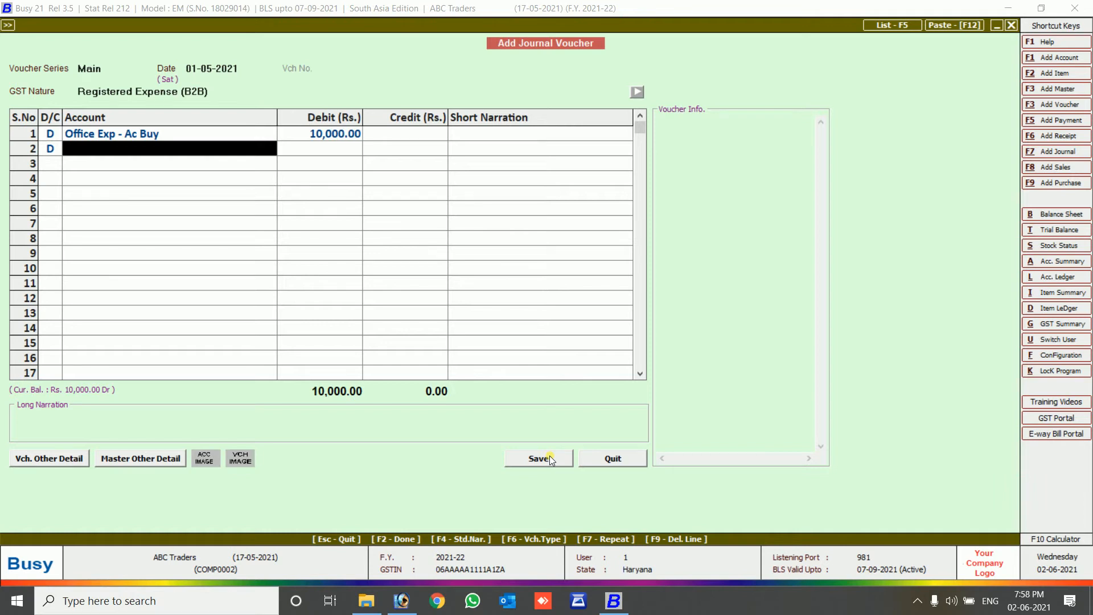
{"action": "type", "text": "I"}
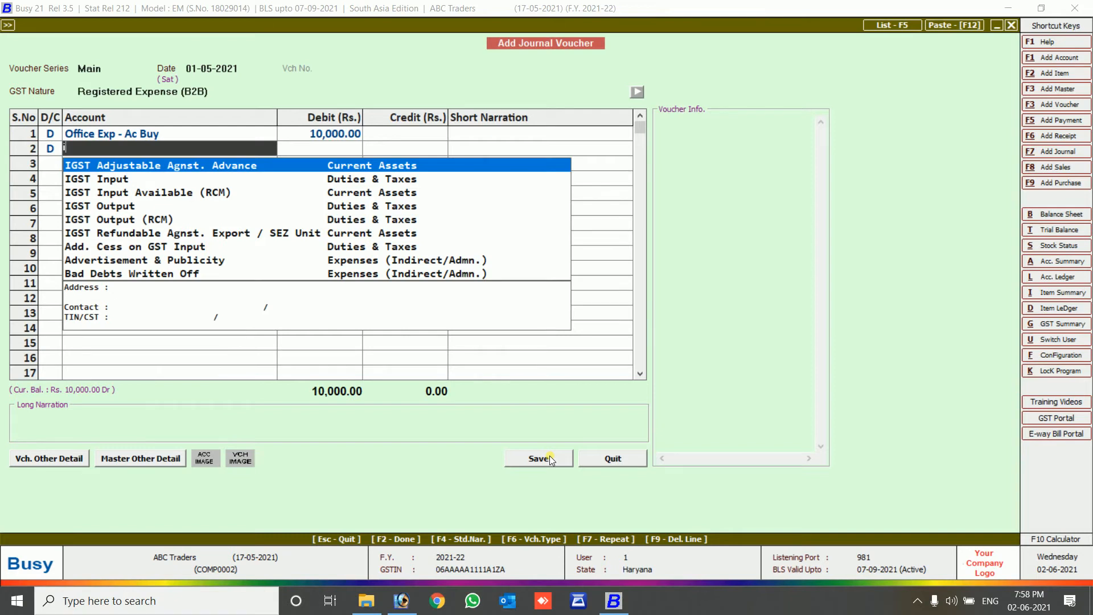
{"action": "key", "text": "BackSpace"}
{"action": "type", "text": "sg"}
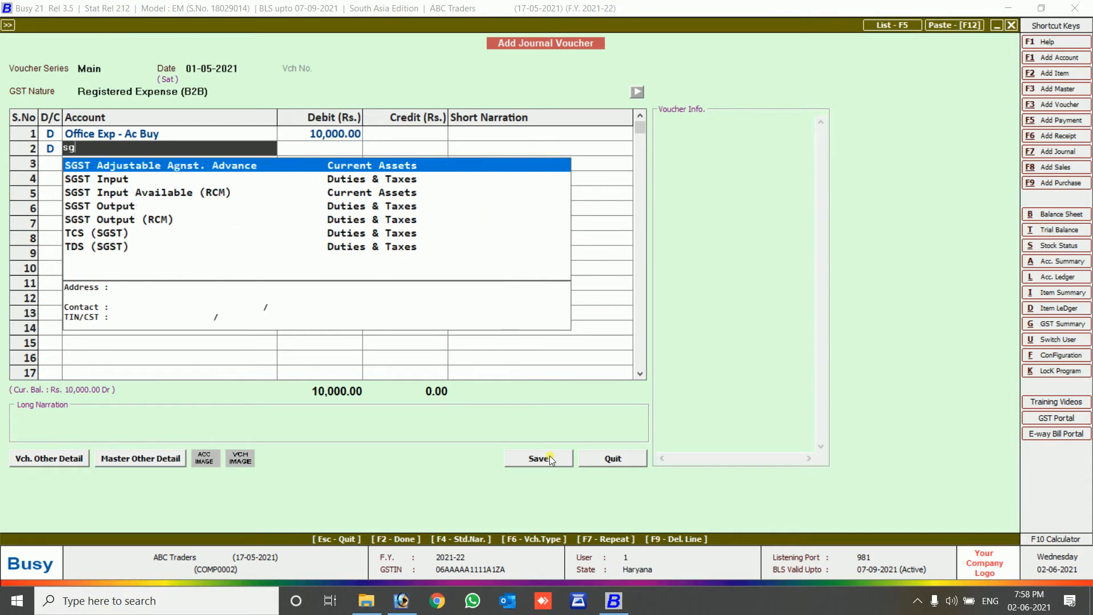
{"action": "key", "text": "Down"}
{"action": "key", "text": "Return"}
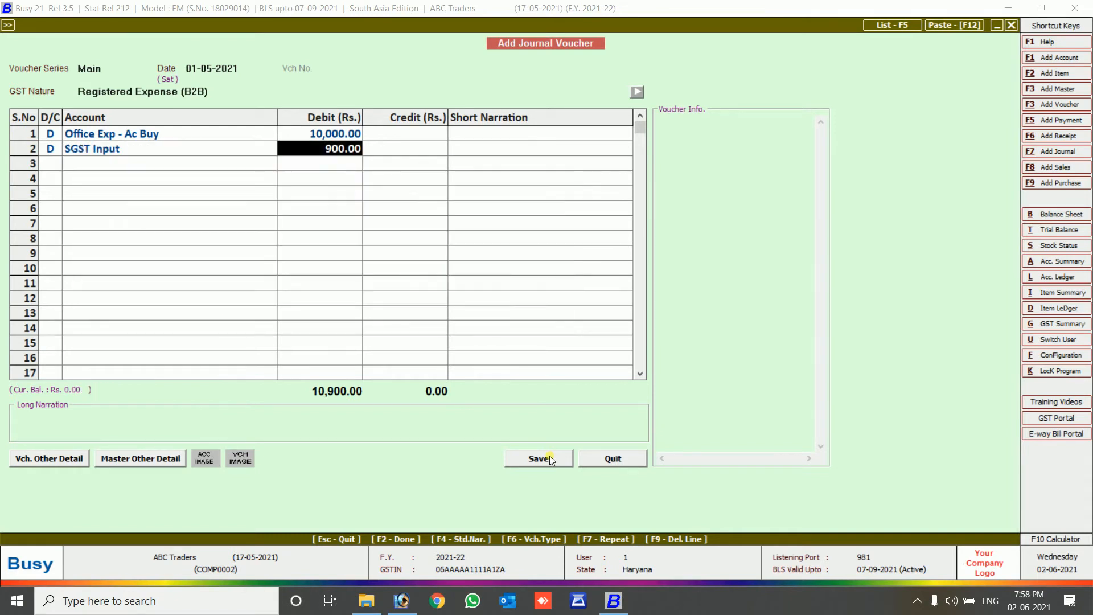
{"action": "key", "text": "Return"}
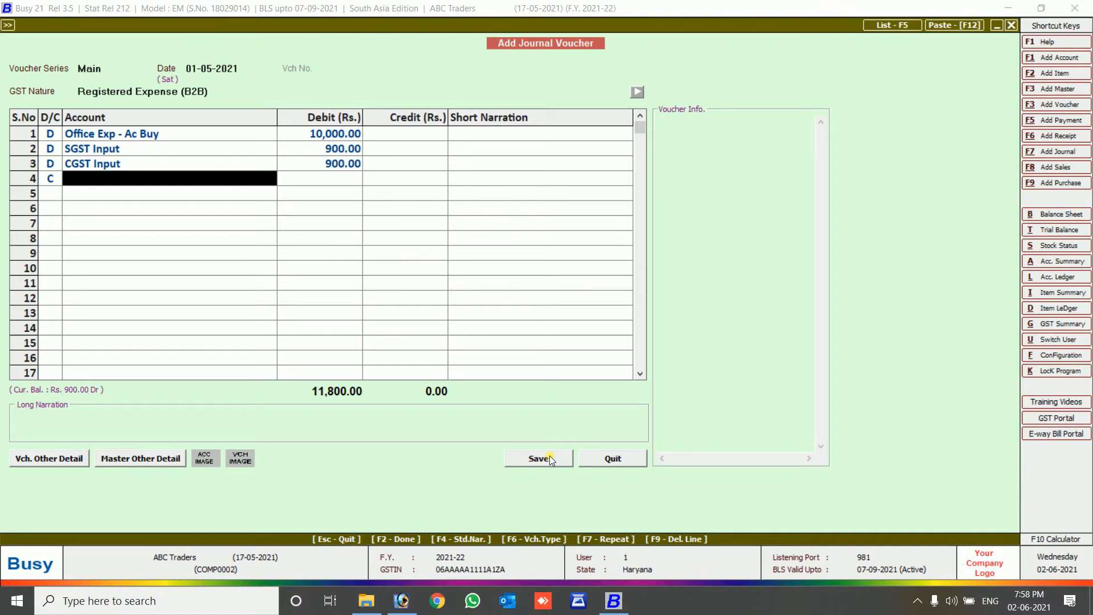
Start creating a new creditor account for the credit line.
{"action": "type", "text": "busy"}
{"action": "key", "text": "BackSpace"}
{"action": "key", "text": "BackSpace"}
{"action": "key", "text": "BackSpace"}
{"action": "key", "text": "BackSpace"}
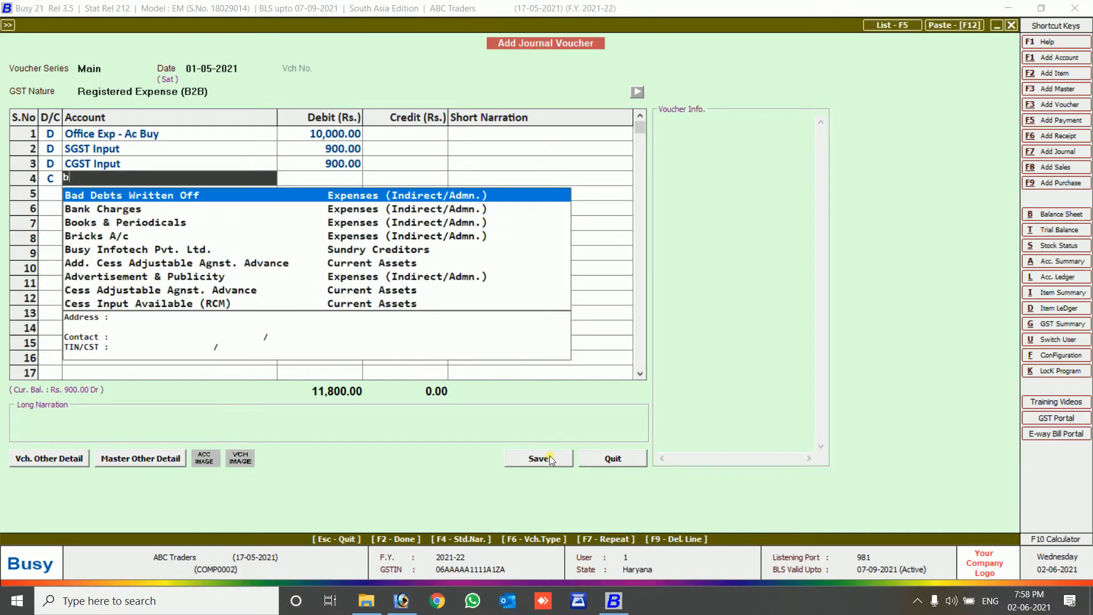
{"action": "key", "text": "alt+c"}
Create Ganpati Enterprises under Sundry Creditors with Haryana address and its GSTIN, and save it.
{"action": "type", "text": "ganpati"}
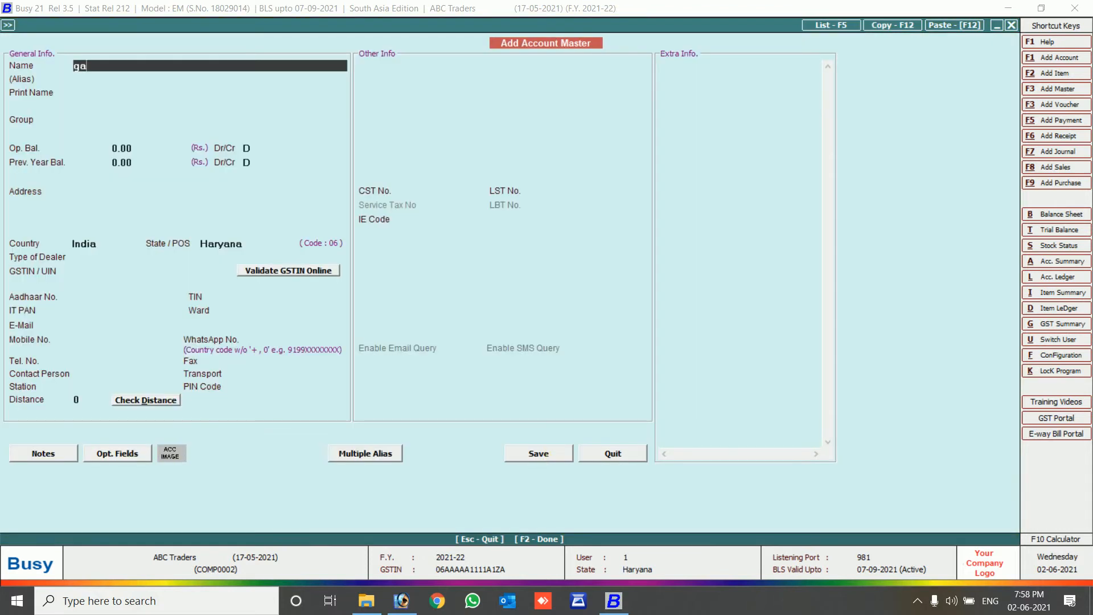
{"action": "type", "text": "terprises"}
{"action": "key", "text": "Return"}
{"action": "key", "text": "Return"}
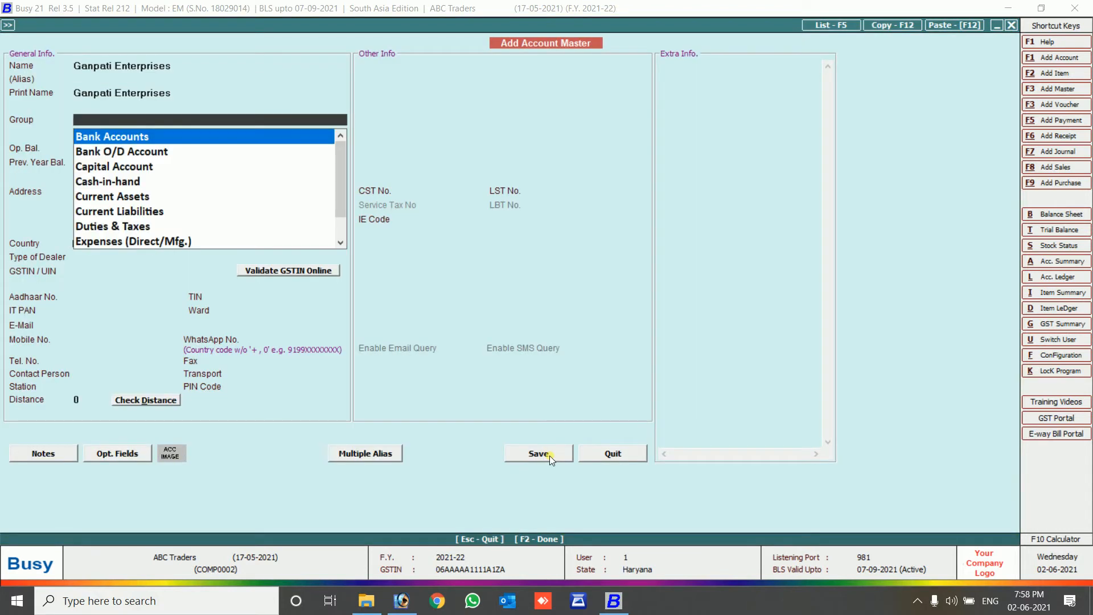
{"action": "type", "text": "sun"}
{"action": "key", "text": "Return"}
{"action": "key", "text": "Return"}
{"action": "key", "text": "Return"}
{"action": "key", "text": "Return"}
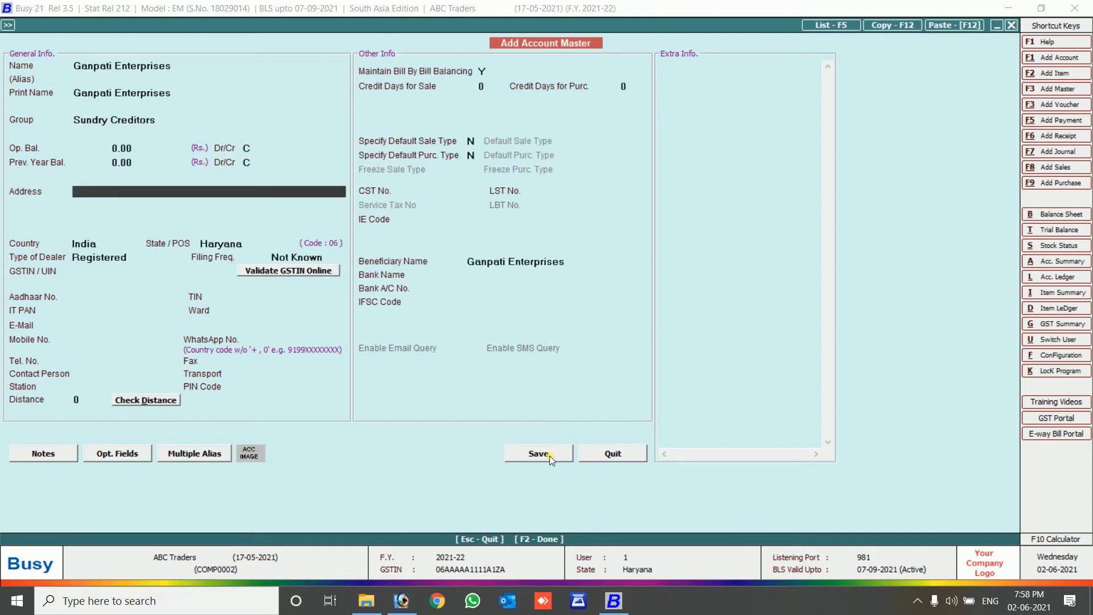
{"action": "type", "text": "Haryana"}
{"action": "key", "text": "Return"}
{"action": "key", "text": "Return"}
{"action": "key", "text": "Return"}
{"action": "key", "text": "Return"}
{"action": "key", "text": "Return"}
{"action": "key", "text": "Return"}
{"action": "key", "text": "Return"}
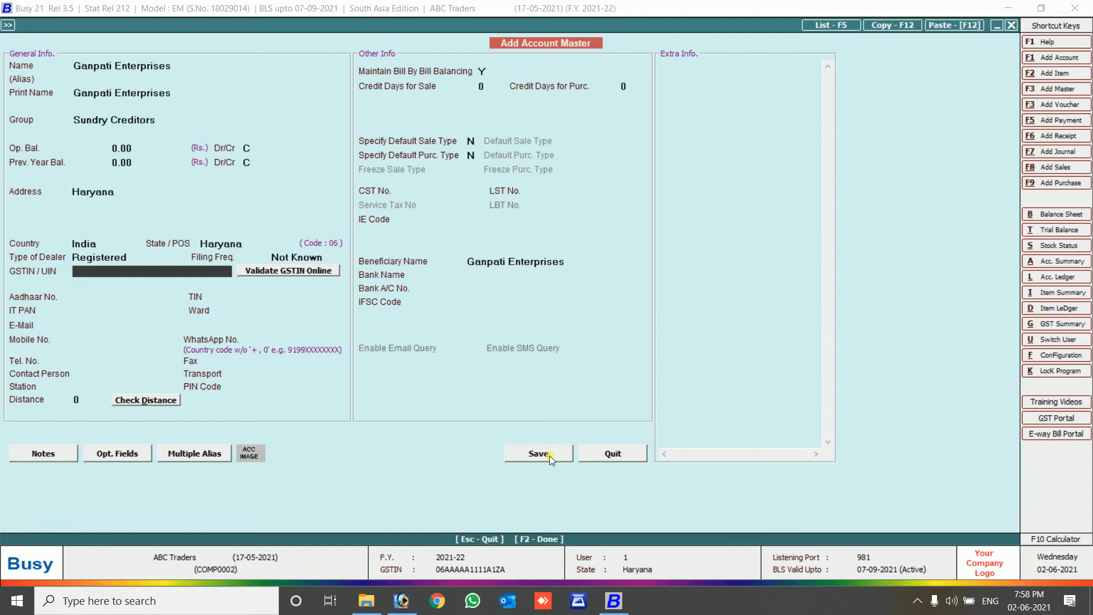
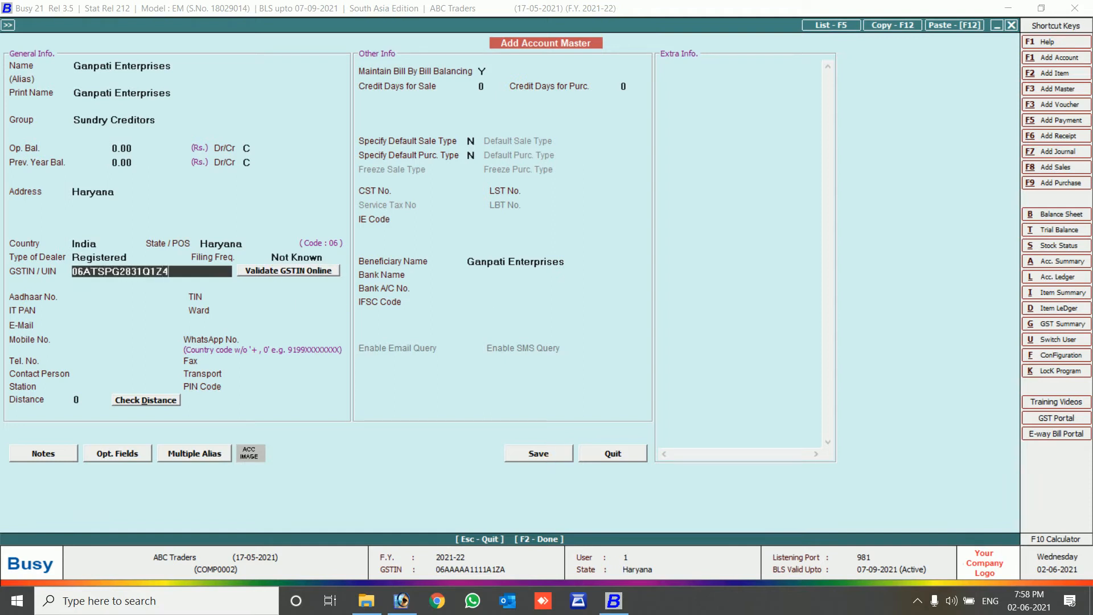
{"action": "key", "text": "Return"}
{"action": "key", "text": "Return"}
{"action": "key", "text": "Return"}
{"action": "left_click", "coordinate": [549, 455]}
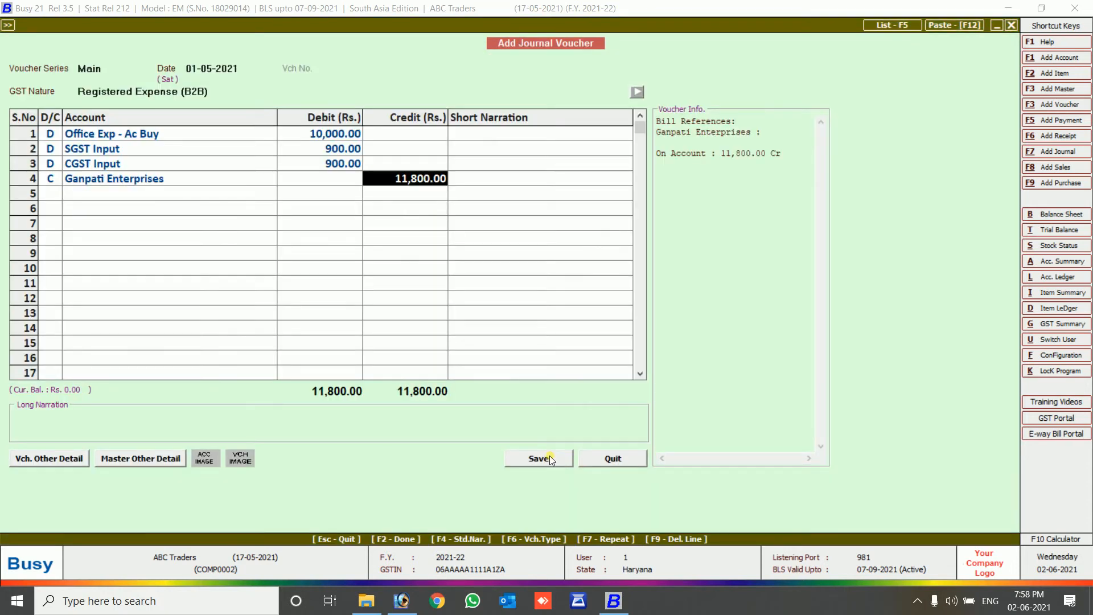
Allocate the 11,800.00 credit to a new bill reference and save the journal.
{"action": "key", "text": "Return"}
{"action": "type", "text": "n"}
{"action": "key", "text": "Return"}
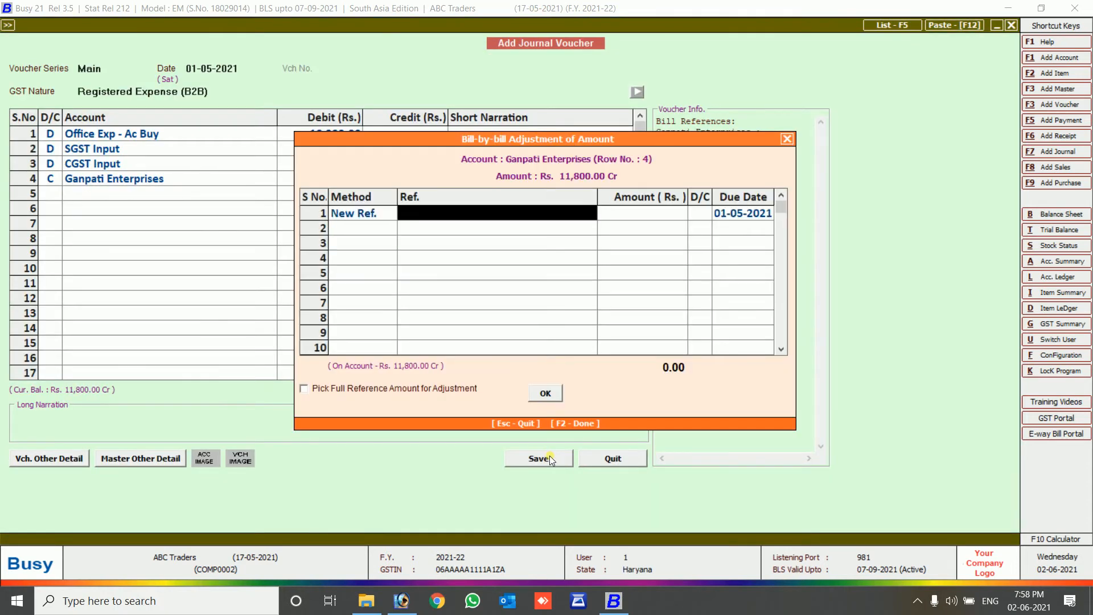
{"action": "type", "text": "1"}
{"action": "key", "text": "Return"}
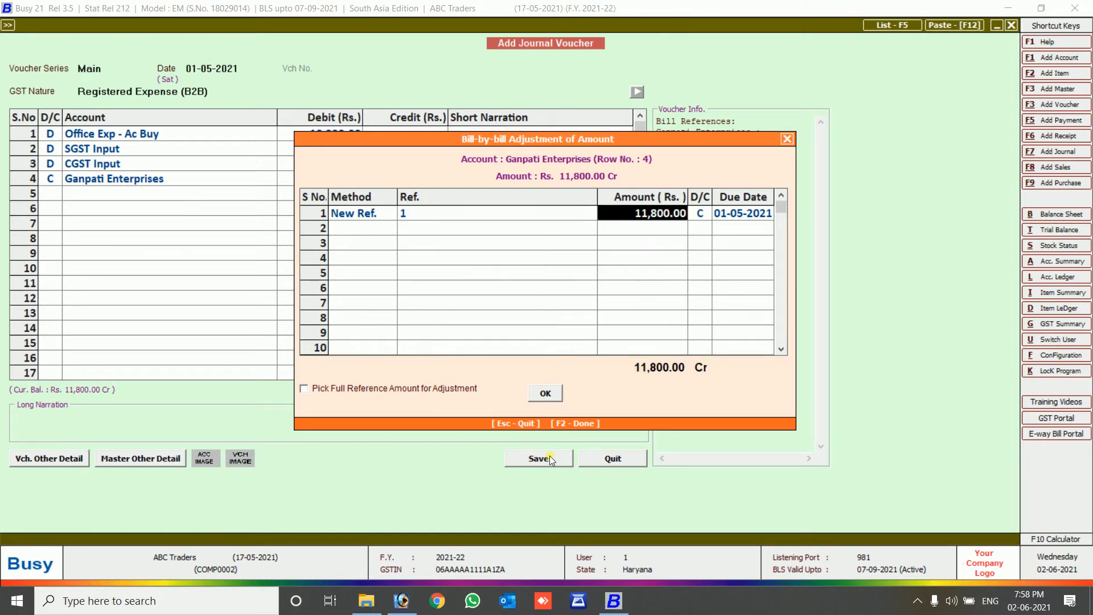
{"action": "key", "text": "Return"}
{"action": "key", "text": "Return"}
{"action": "key", "text": "Return"}
{"action": "key", "text": "Return"}
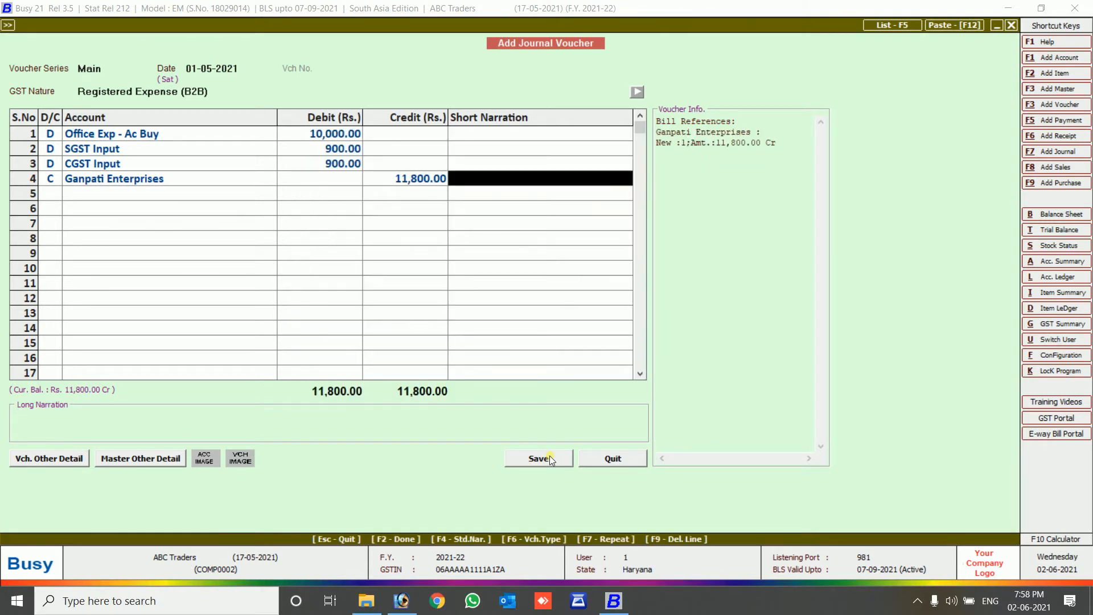
{"action": "key", "text": "Return"}
{"action": "key", "text": "Return"}
{"action": "key", "text": "Return"}
{"action": "key", "text": "Return"}
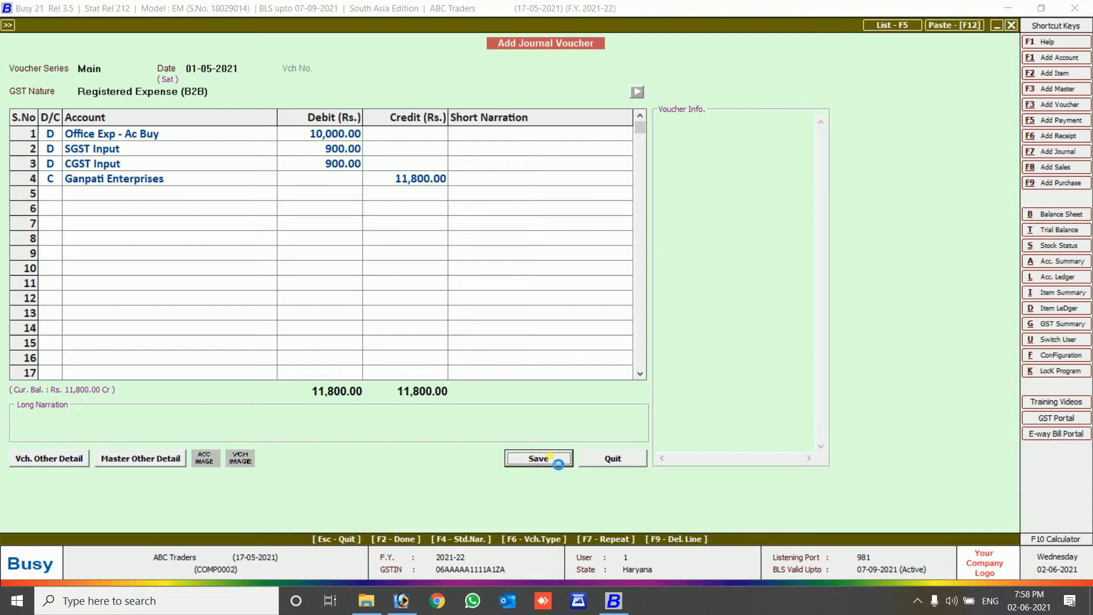
Fill Registered Expense details: party Ganpati Enterprises, invoice GST/21-22/001, ITC Input Goods, and save.
{"action": "key", "text": "Return"}
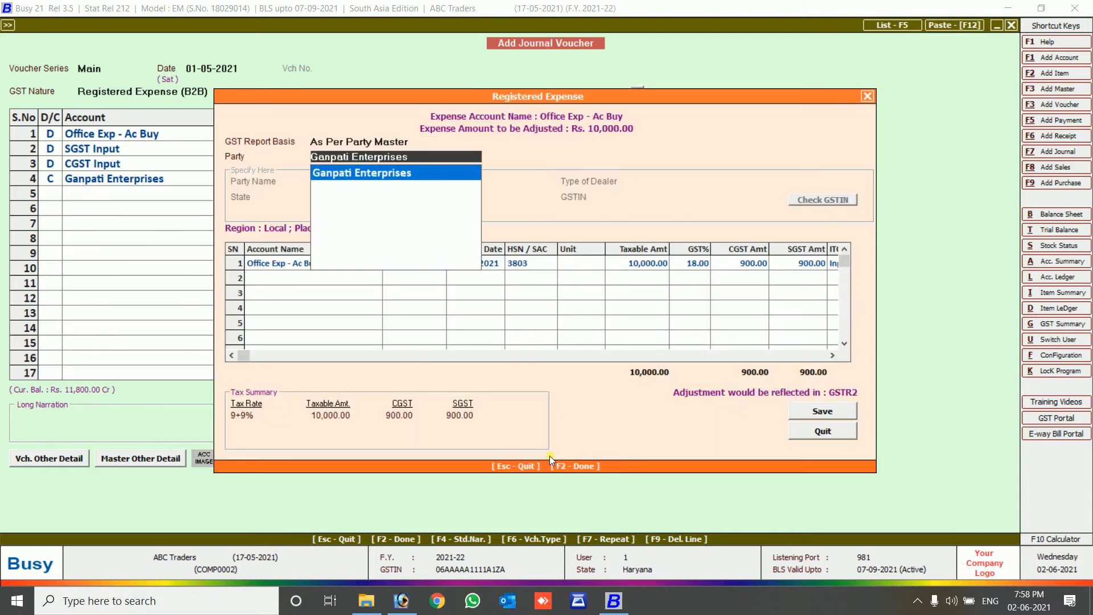
{"action": "key", "text": "Return"}
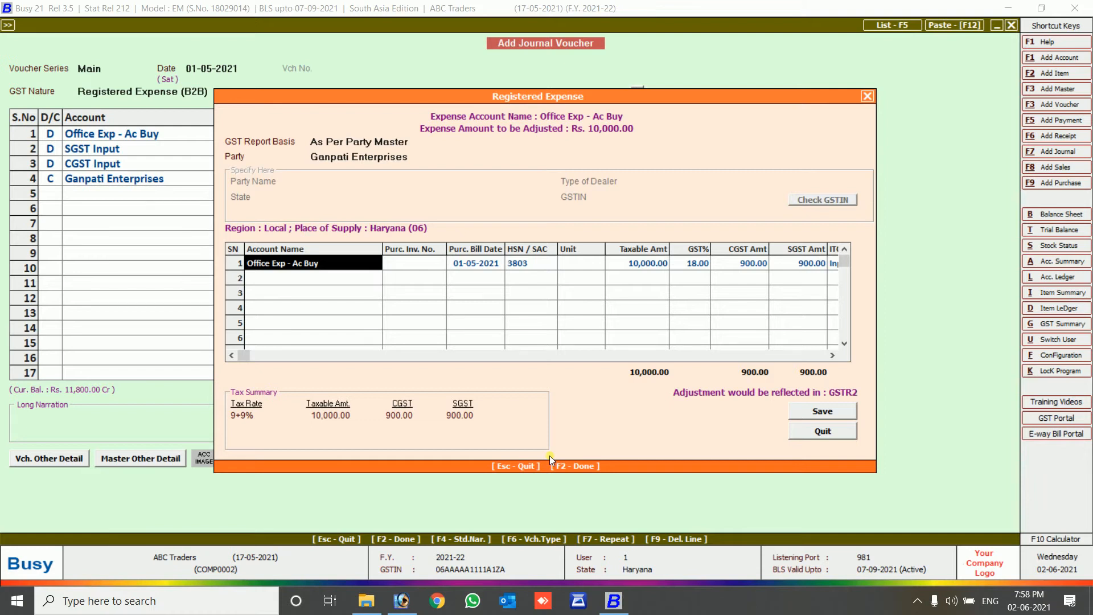
{"action": "key", "text": "Return"}
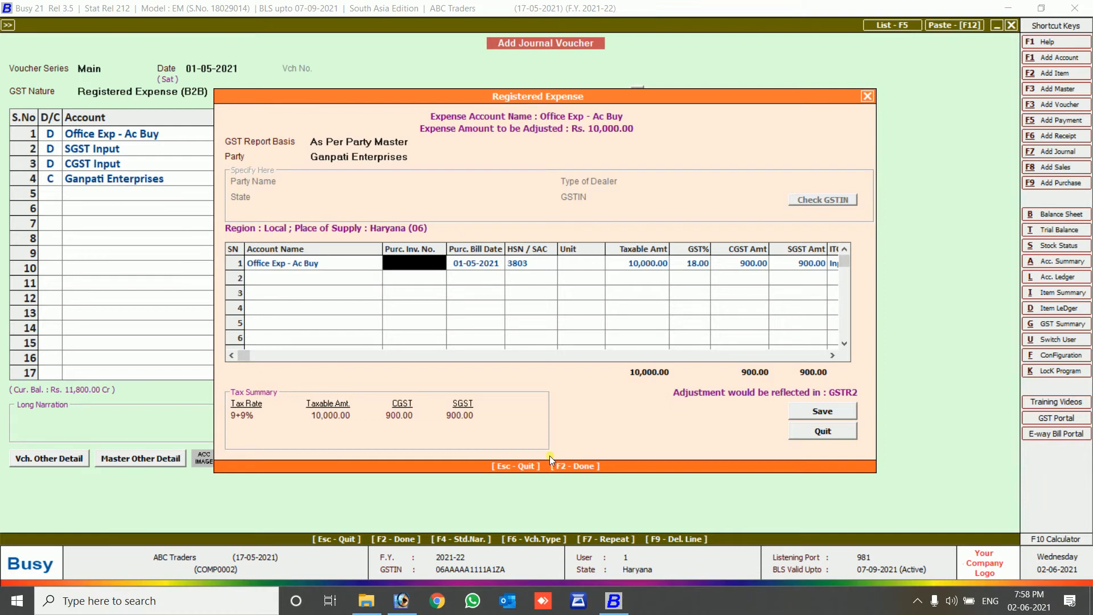
{"action": "type", "text": "gST/20"}
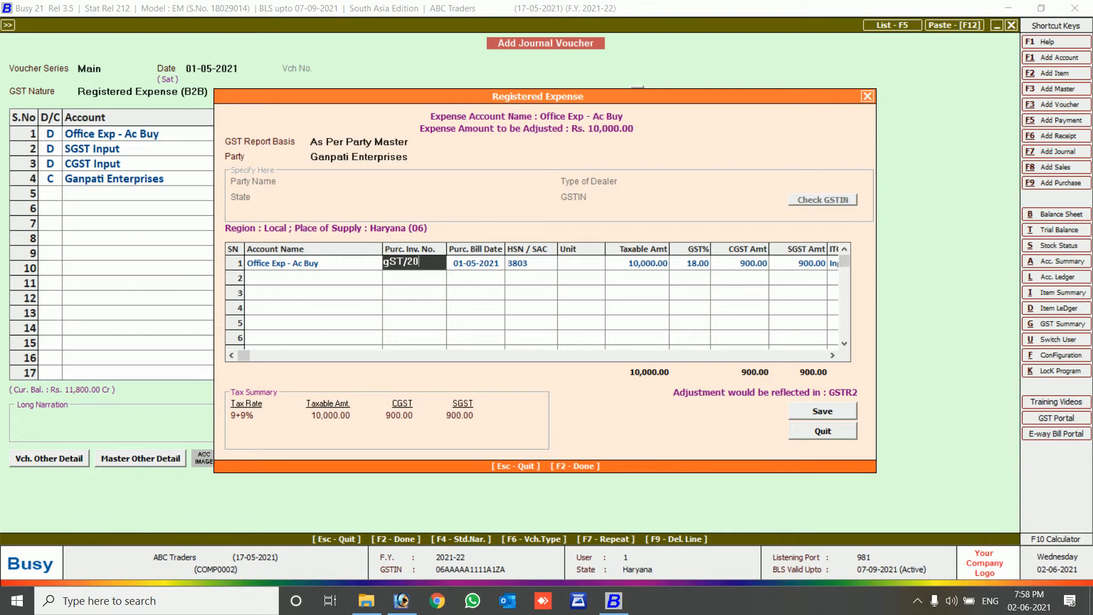
{"action": "key", "text": "BackSpace"}
{"action": "type", "text": "1-22/001"}
{"action": "key", "text": "Return"}
{"action": "key", "text": "Return"}
{"action": "key", "text": "Return"}
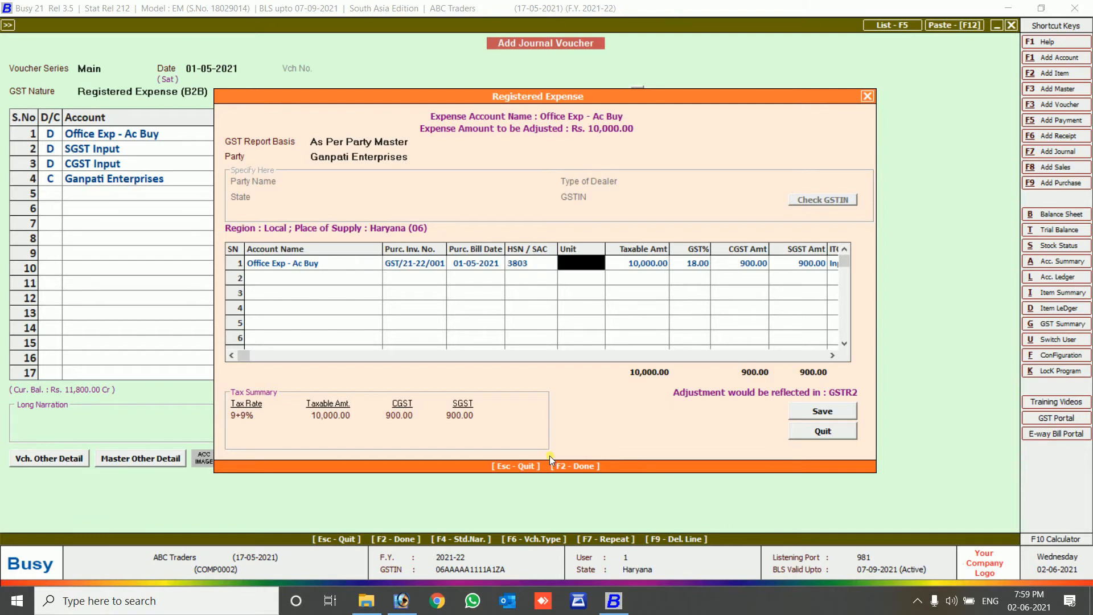
{"action": "key", "text": "Return"}
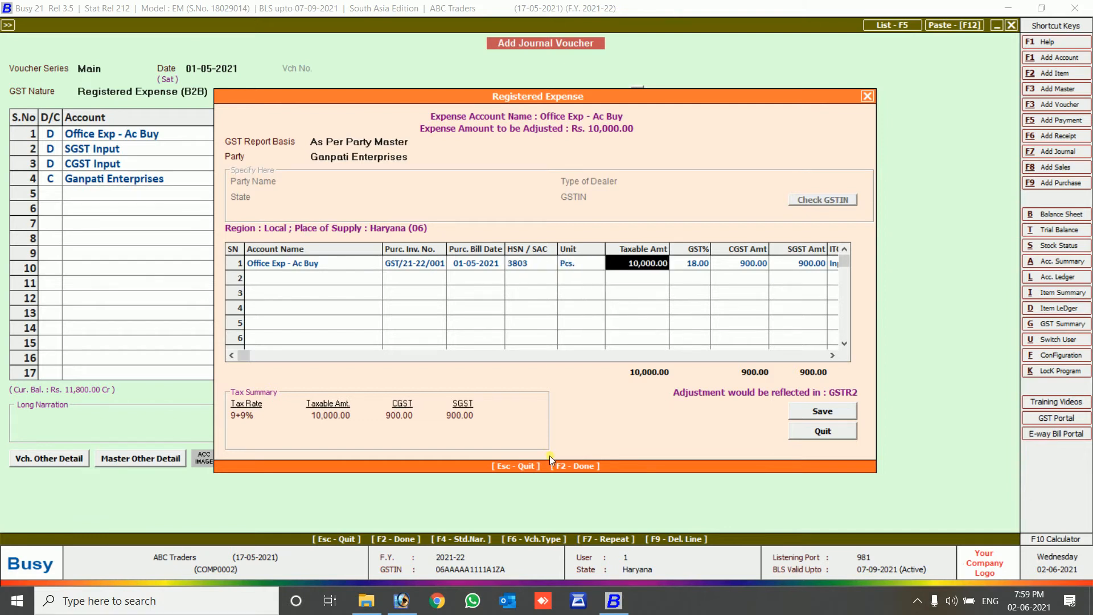
{"action": "key", "text": "Return"}
{"action": "key", "text": "Return"}
{"action": "key", "text": "Return"}
{"action": "key", "text": "Return"}
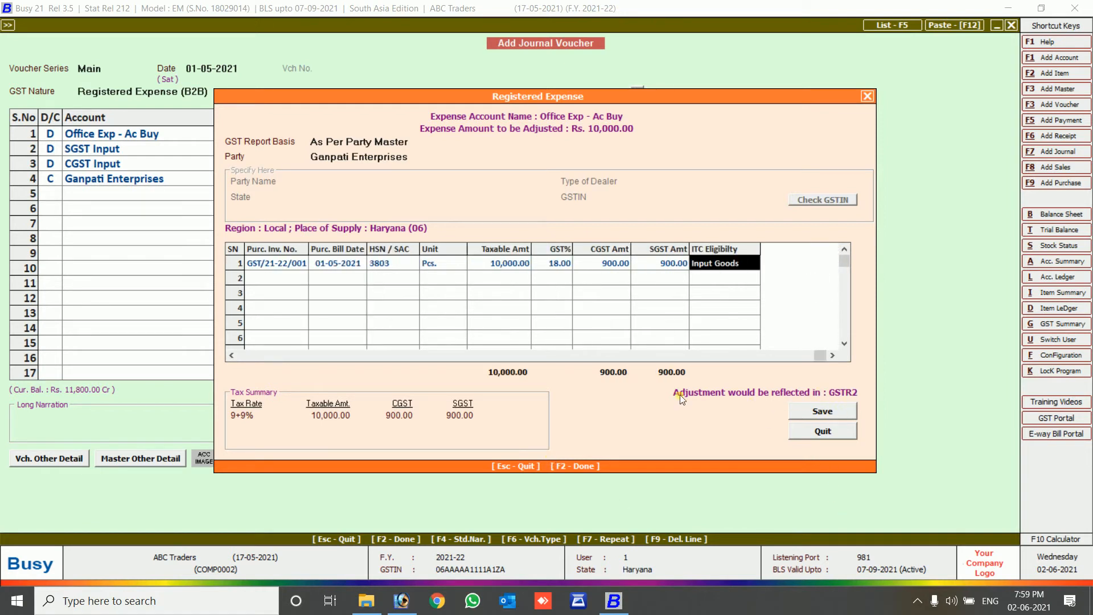
{"action": "left_click", "coordinate": [840, 409]}
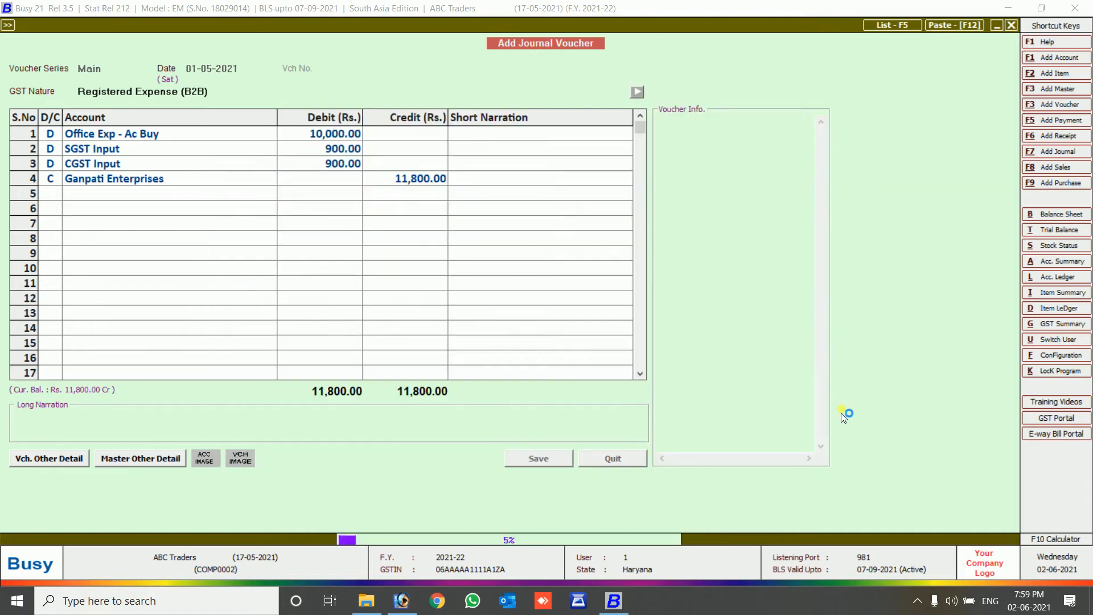
View Ganpati Enterprises' account ledger showing the 01-05-2021 journal credit of 11,800.00.
{"action": "key", "text": "Escape"}
{"action": "key", "text": "Escape"}
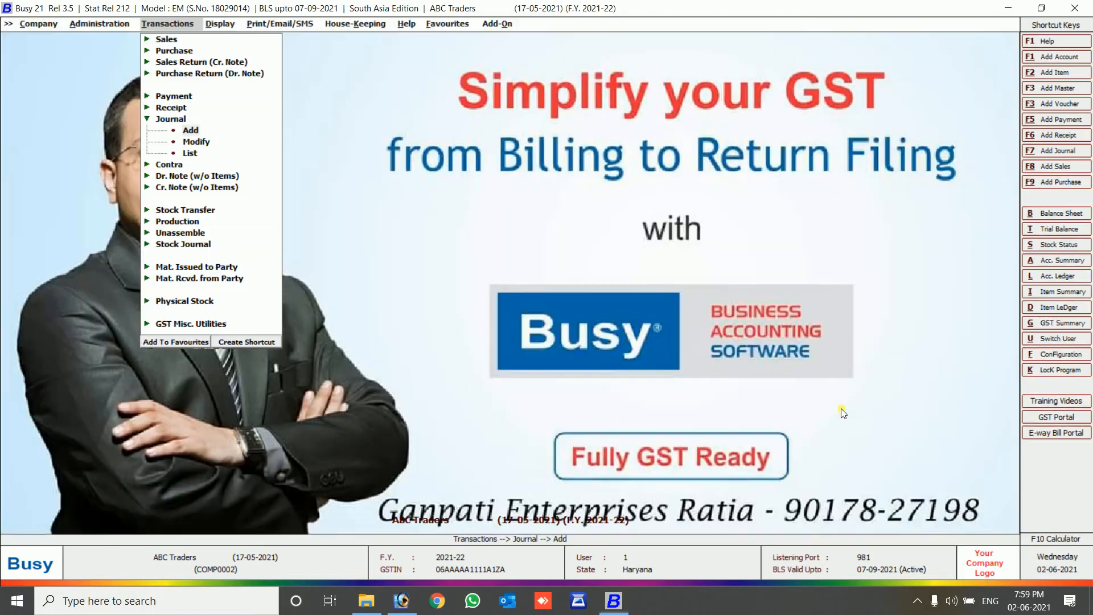
{"action": "key", "text": "alt+l"}
{"action": "type", "text": "gan"}
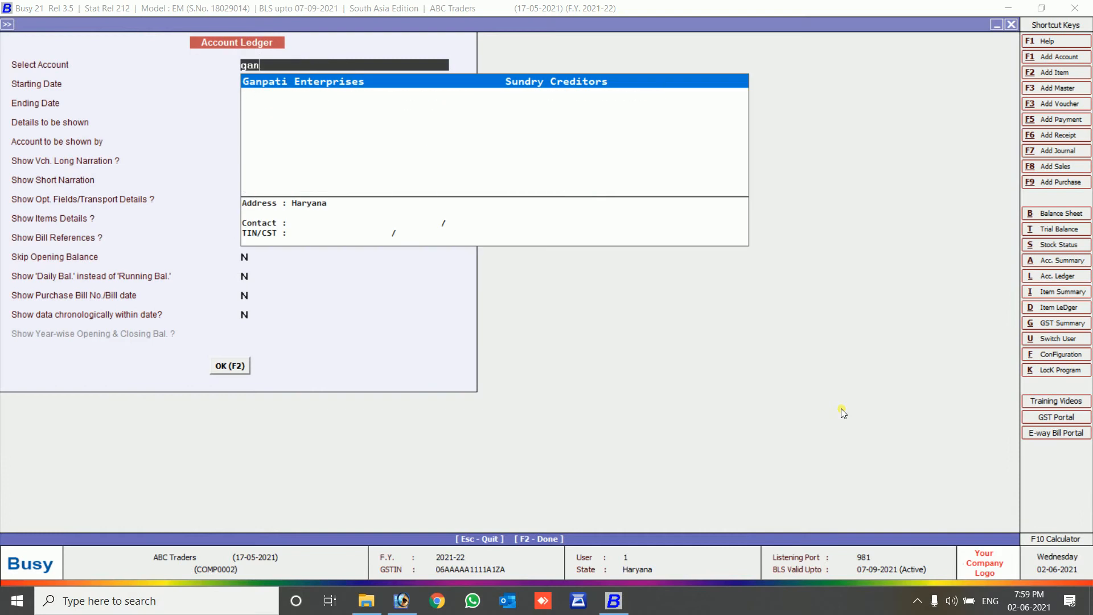
{"action": "key", "text": "Return"}
{"action": "key", "text": "F2"}
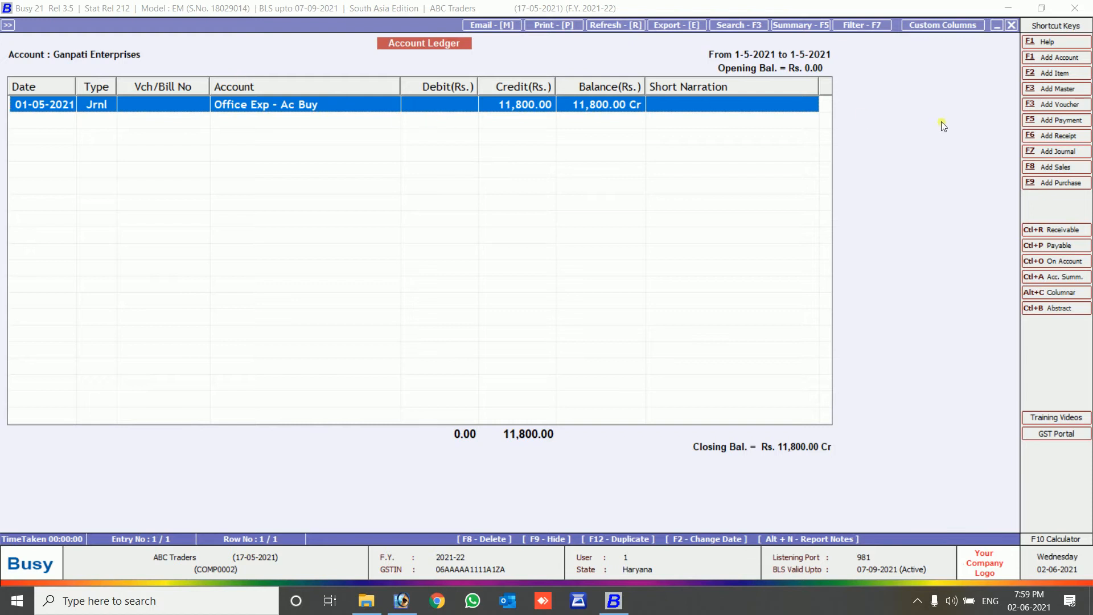
{"action": "left_click", "coordinate": [1063, 121]}
Enter a 02-05-2021 payment debiting Ganpati Enterprises 11,800 against Cash, narrated 'being cash'.
{"action": "key", "text": "Return"}
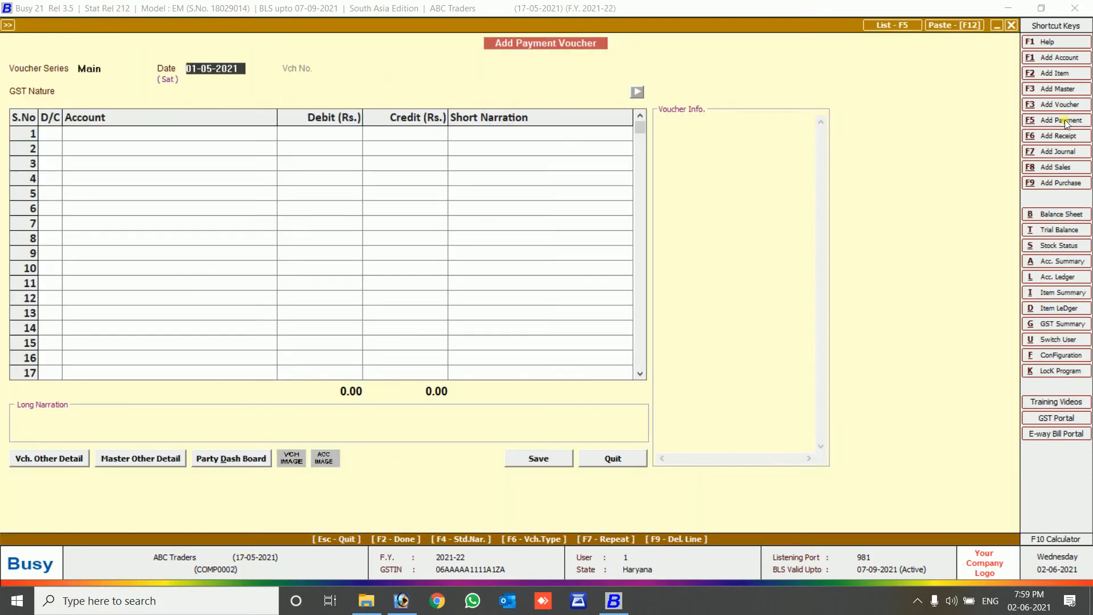
{"action": "type", "text": "2"}
{"action": "key", "text": "Return"}
{"action": "key", "text": "Return"}
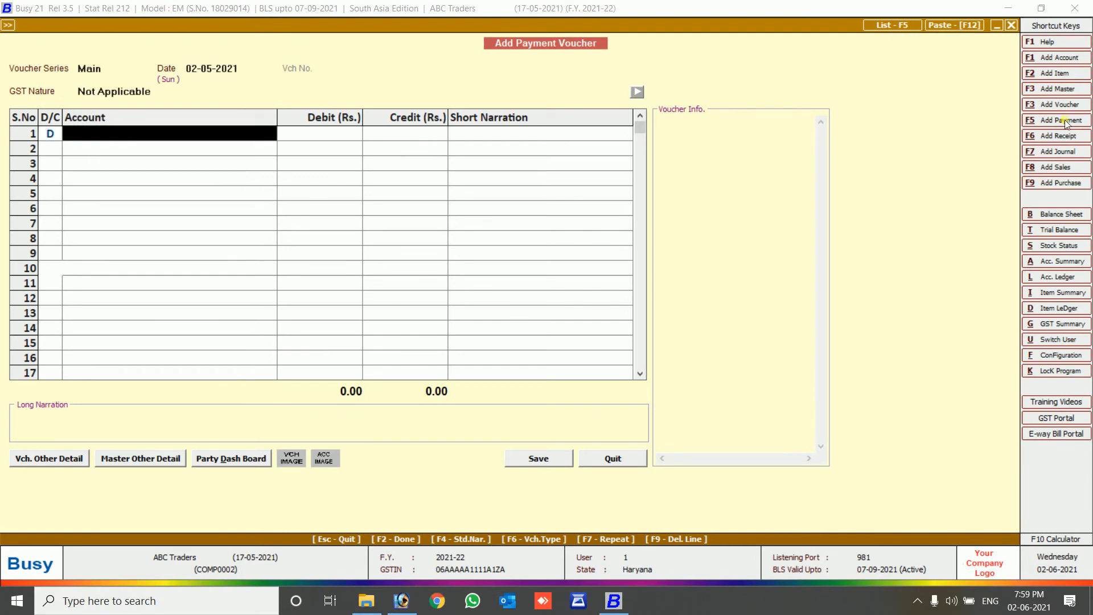
{"action": "type", "text": "gan"}
{"action": "key", "text": "Return"}
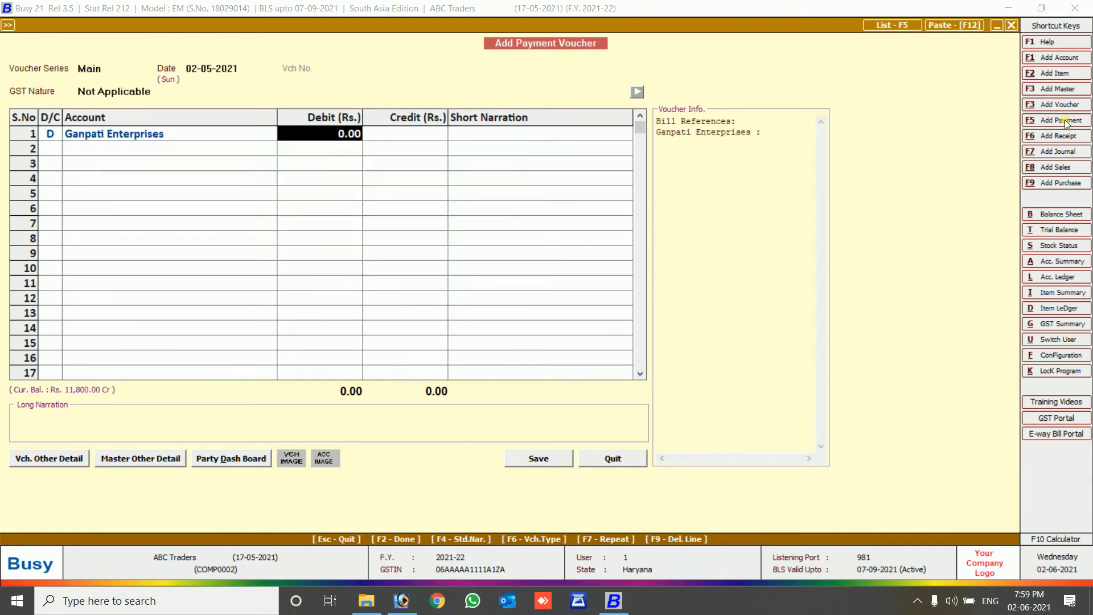
{"action": "type", "text": "11800"}
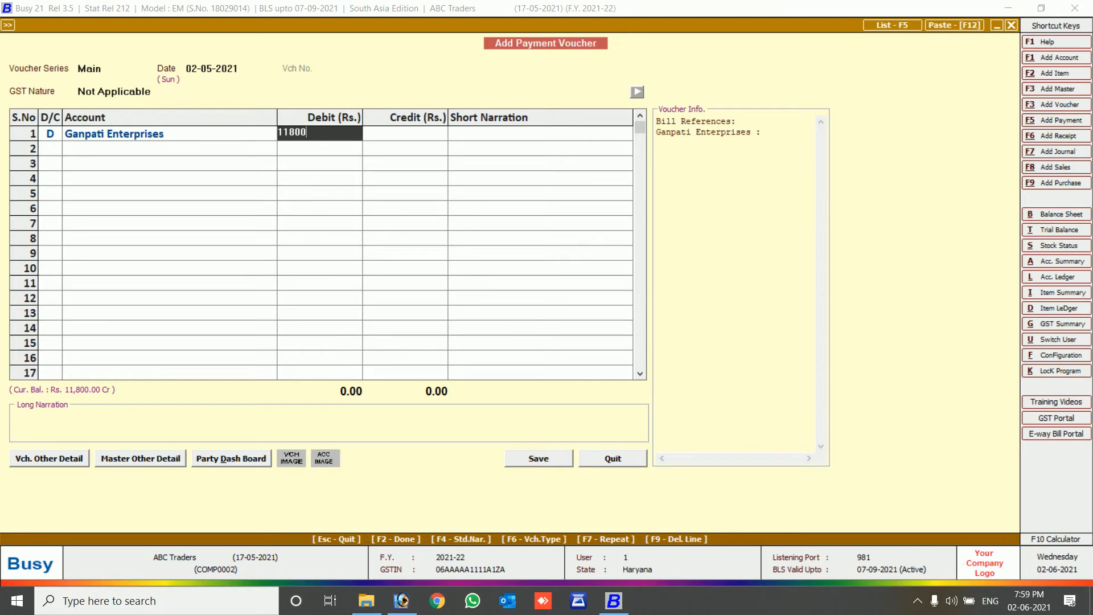
{"action": "key", "text": "Return"}
{"action": "key", "text": "Return"}
{"action": "key", "text": "Return"}
{"action": "key", "text": "Return"}
{"action": "key", "text": "Return"}
{"action": "key", "text": "Return"}
{"action": "key", "text": "Return"}
{"action": "key", "text": "Return"}
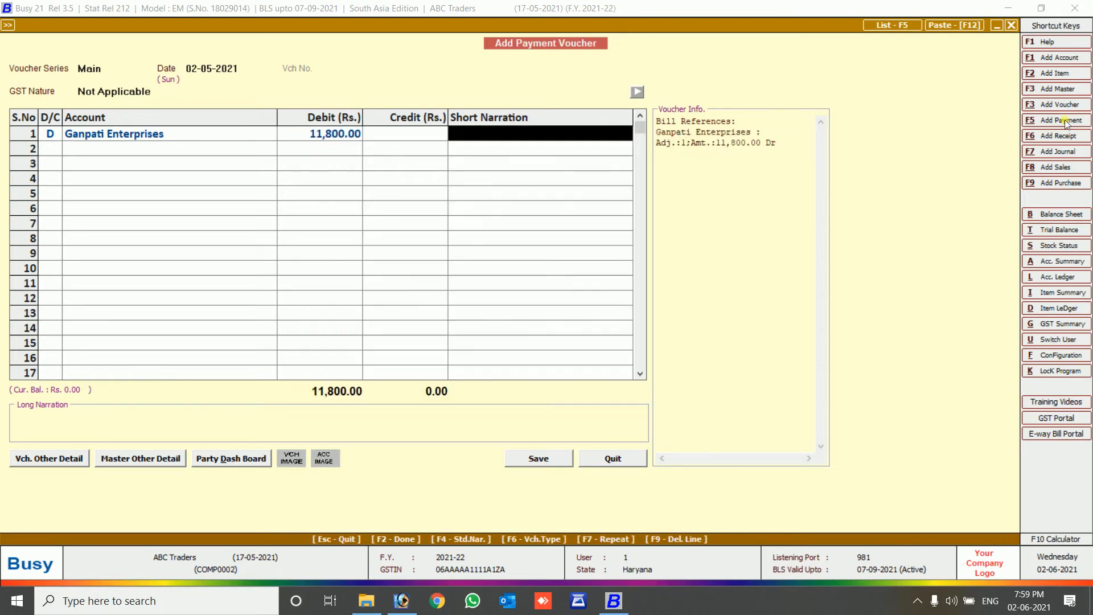
{"action": "key", "text": "Return"}
{"action": "key", "text": "Return"}
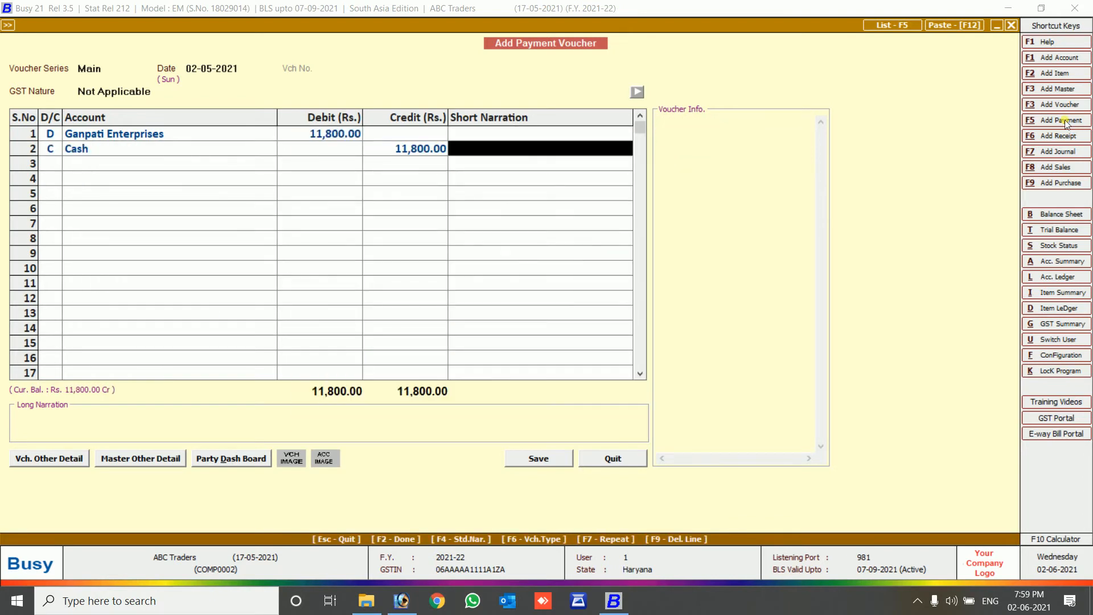
{"action": "type", "text": "being"}
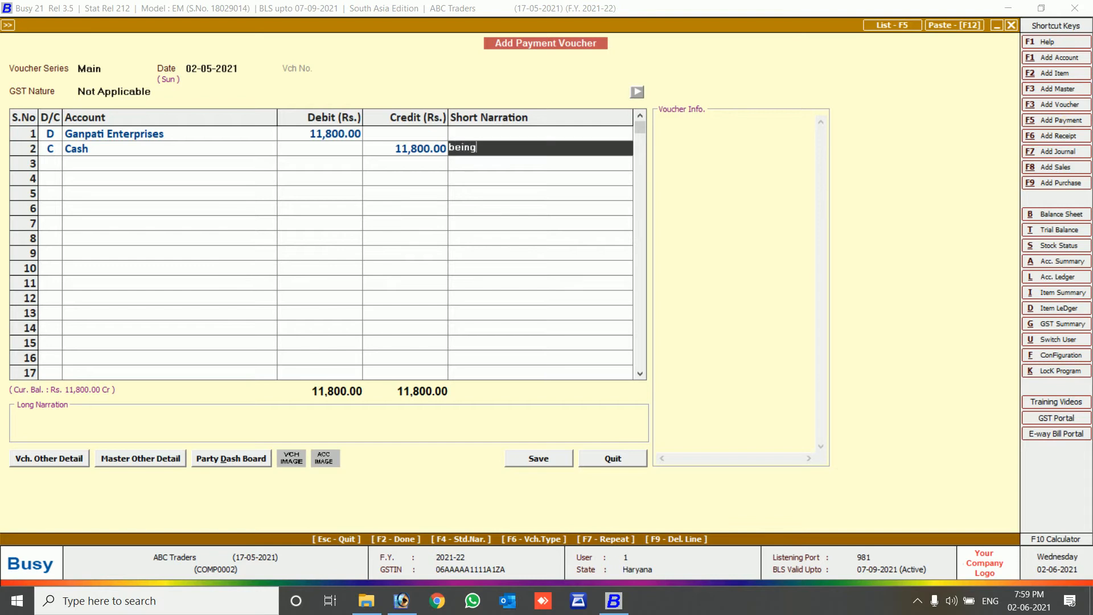
{"action": "type", "text": " cash"}
{"action": "key", "text": "Return"}
{"action": "key", "text": "Return"}
{"action": "key", "text": "Return"}
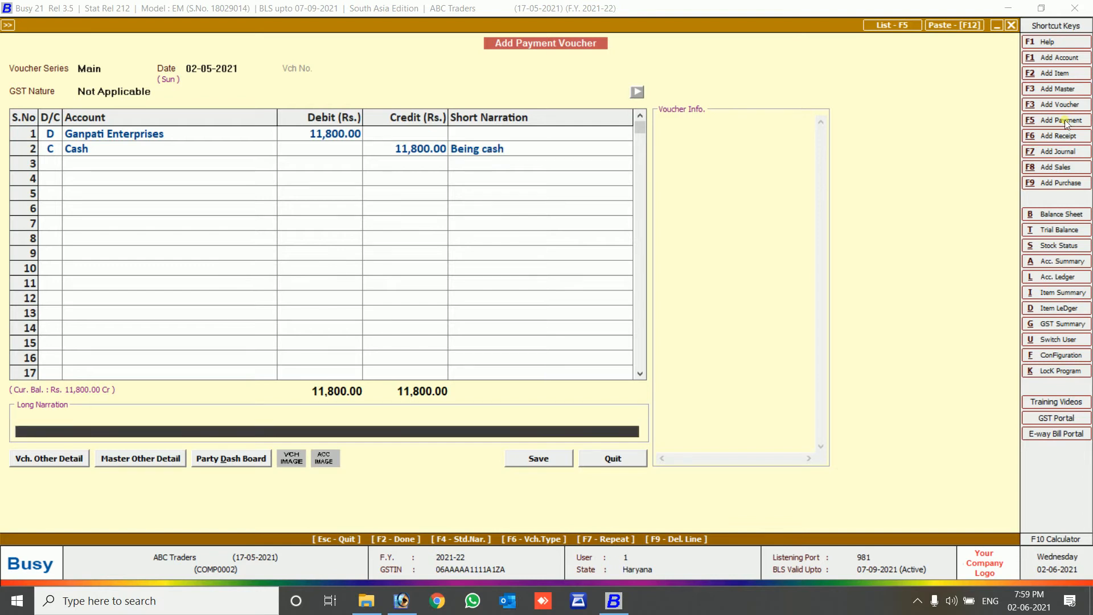
Save the payment despite the negative cash warning and go to journal voucher modification.
{"action": "key", "text": "Return"}
{"action": "key", "text": "Left"}
{"action": "key", "text": "Return"}
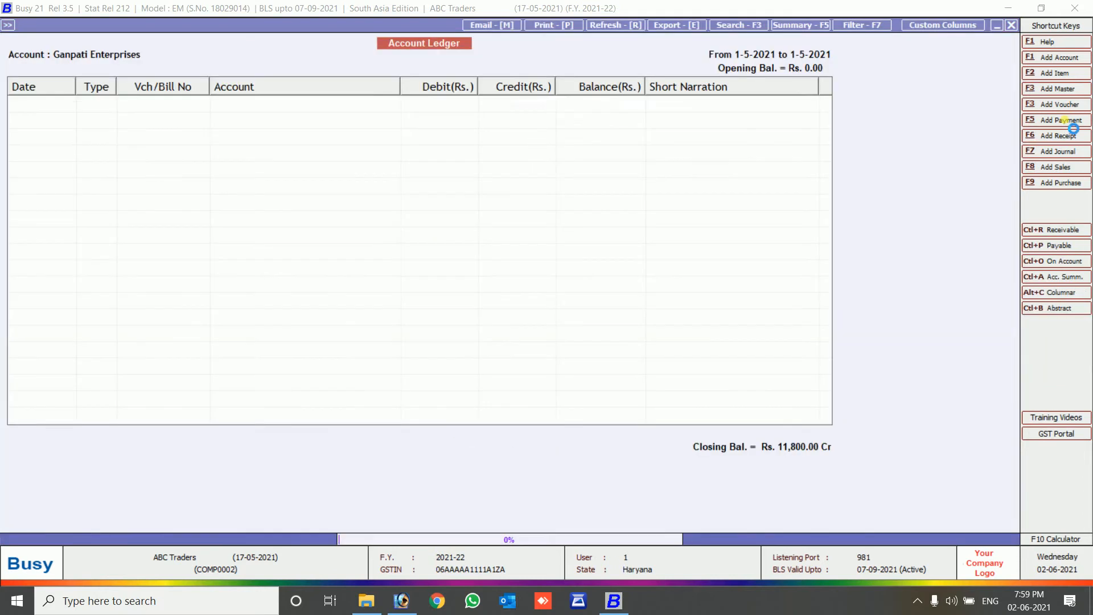
{"action": "key", "text": "Escape"}
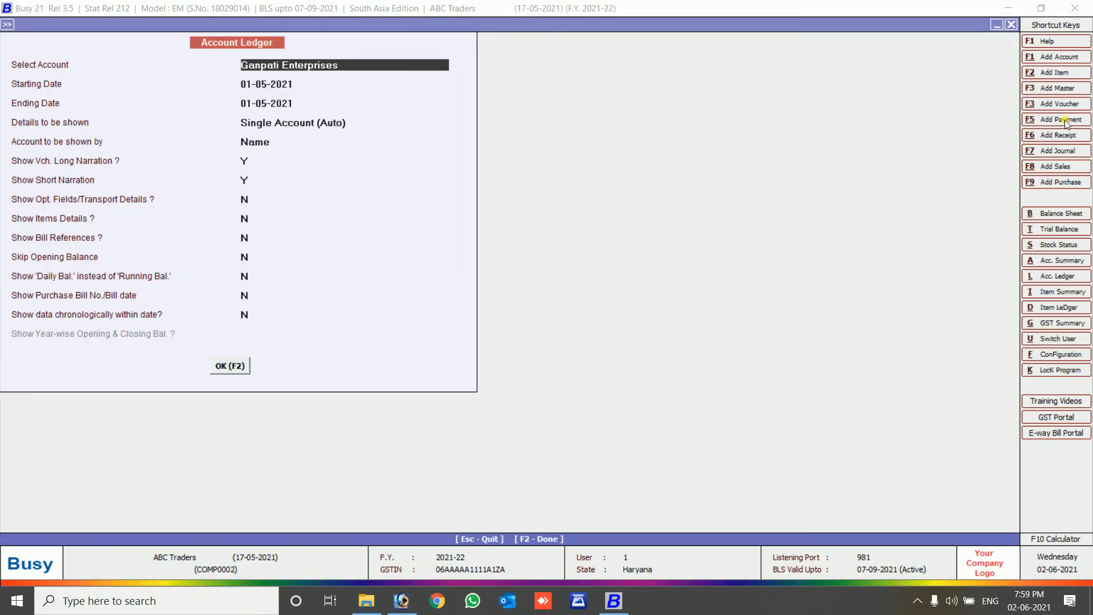
{"action": "key", "text": "Escape"}
{"action": "key", "text": "Down"}
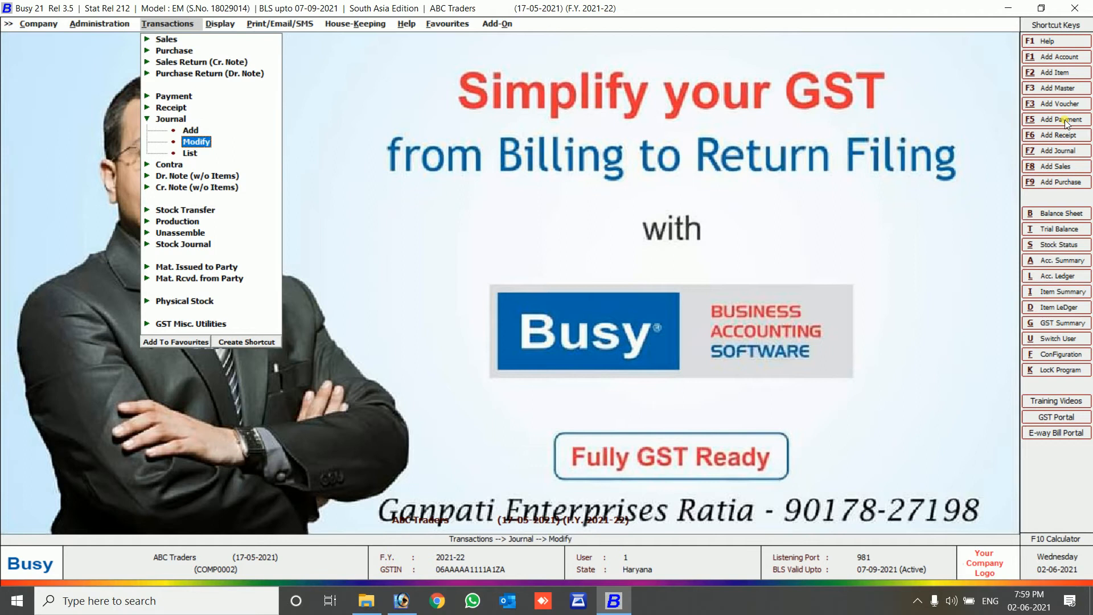
{"action": "key", "text": "Return"}
{"action": "key", "text": "Return"}
Duplicate the selected journal voucher into a new B2B journal dated 10-05-2021.
{"action": "key", "text": "Return"}
{"action": "key", "text": "Return"}
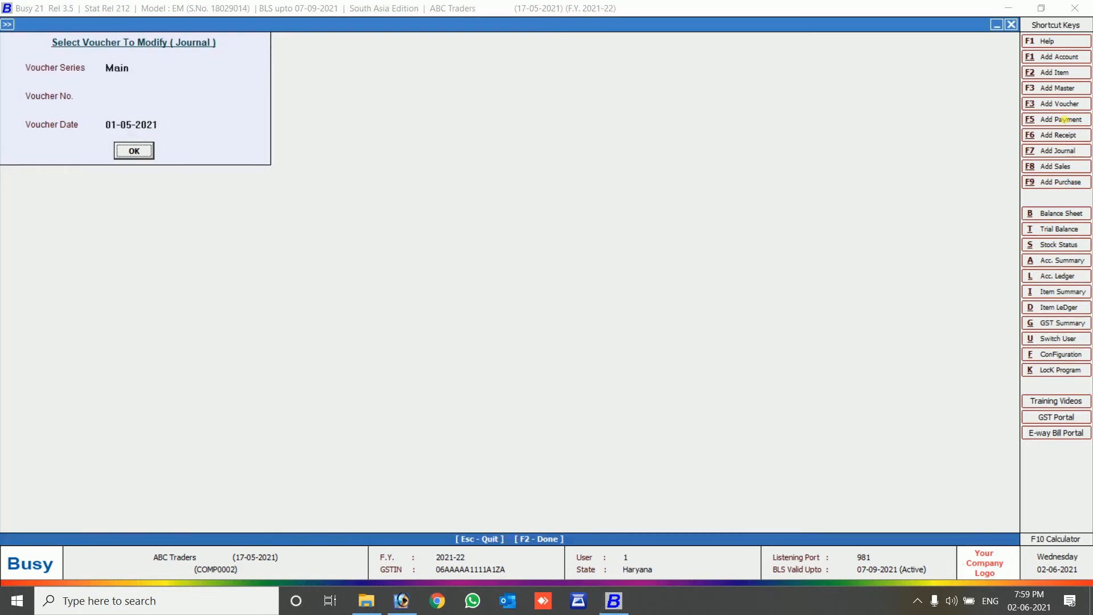
{"action": "key", "text": "Return"}
{"action": "key", "text": "F12"}
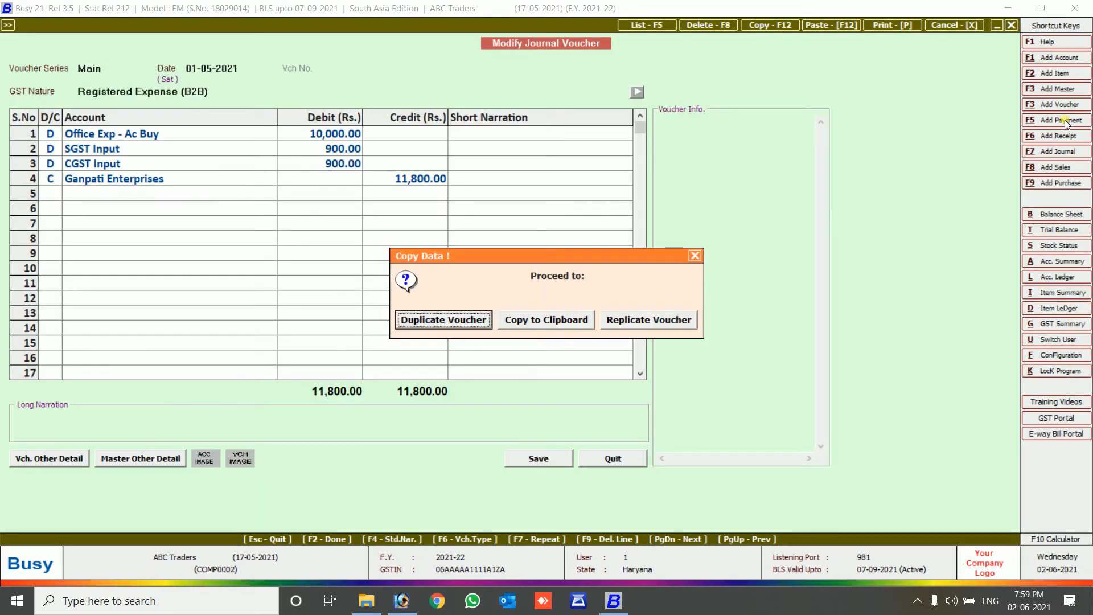
{"action": "key", "text": "Return"}
{"action": "key", "text": "Return"}
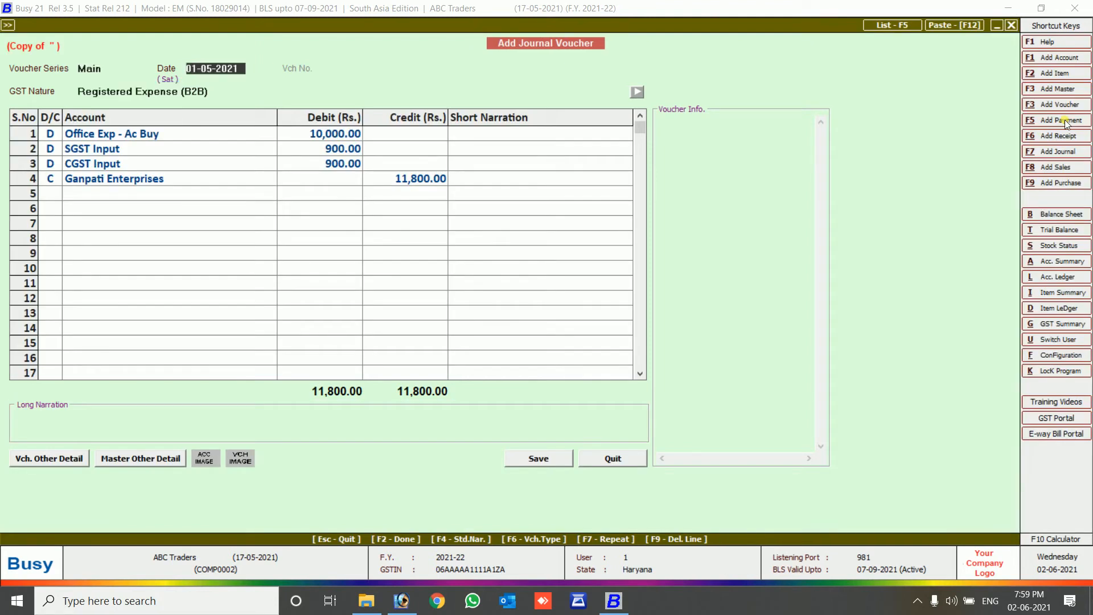
{"action": "type", "text": "10-5"}
{"action": "key", "text": "Return"}
{"action": "key", "text": "Return"}
{"action": "key", "text": "Return"}
{"action": "key", "text": "Return"}
{"action": "key", "text": "Return"}
{"action": "key", "text": "Return"}
{"action": "key", "text": "Return"}
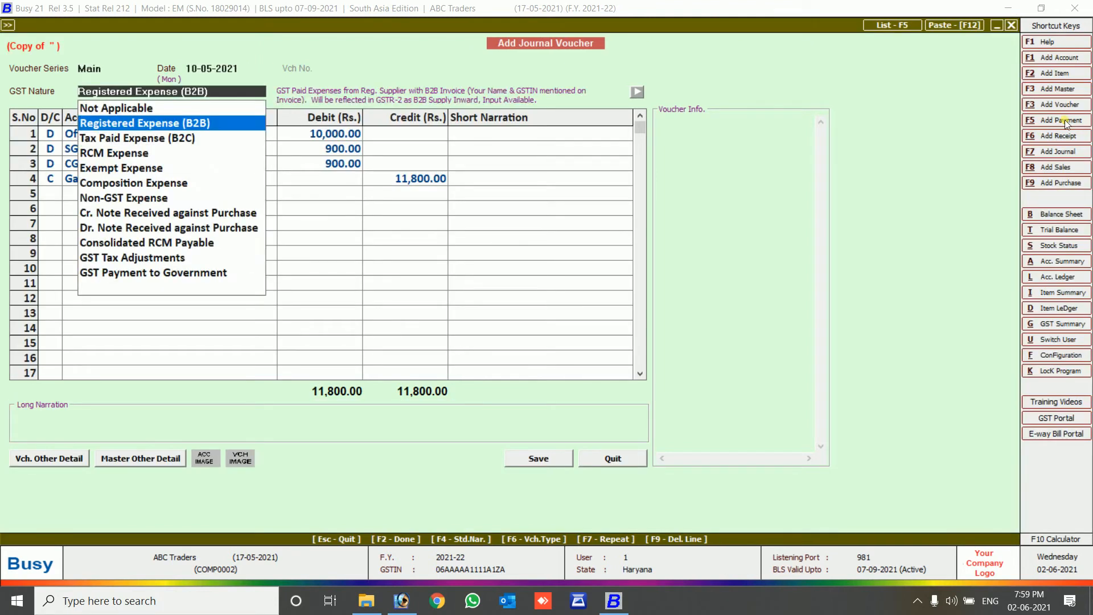
{"action": "key", "text": "Return"}
{"action": "key", "text": "Return"}
{"action": "key", "text": "Return"}
{"action": "key", "text": "Return"}
{"action": "key", "text": "Return"}
{"action": "key", "text": "Return"}
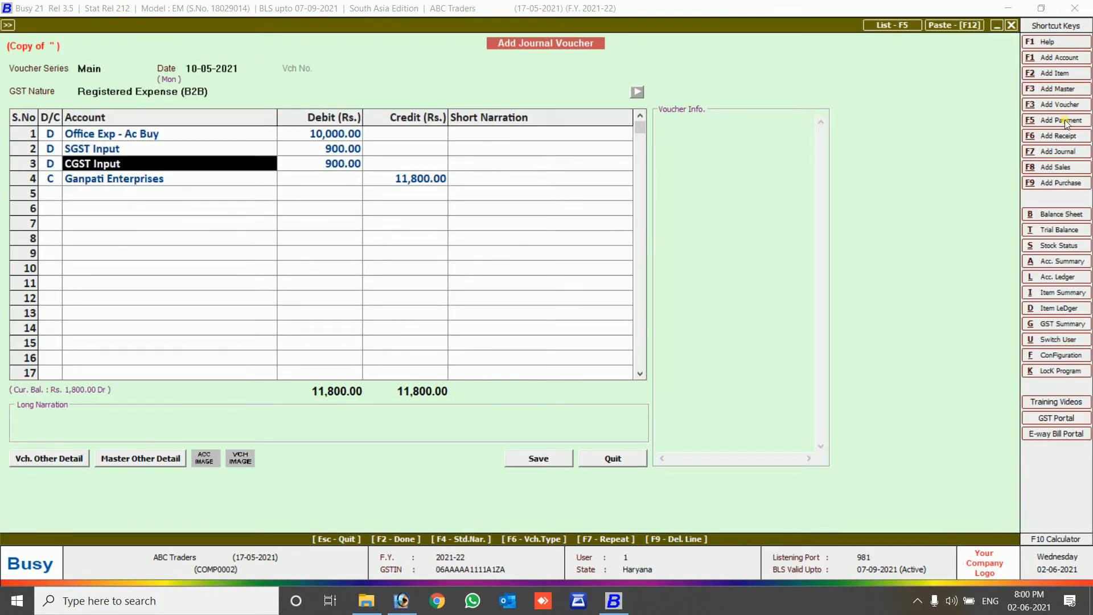
Replace Ganpati Enterprises with Cash in row 4 and proceed past the negative cash warning.
{"action": "type", "text": "cas"}
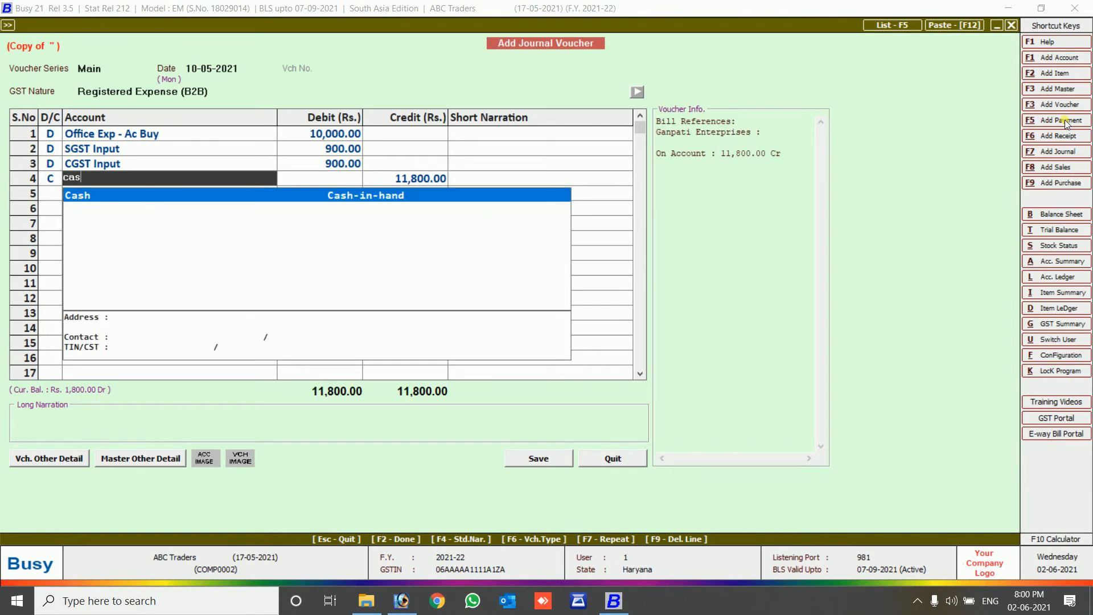
{"action": "key", "text": "Return"}
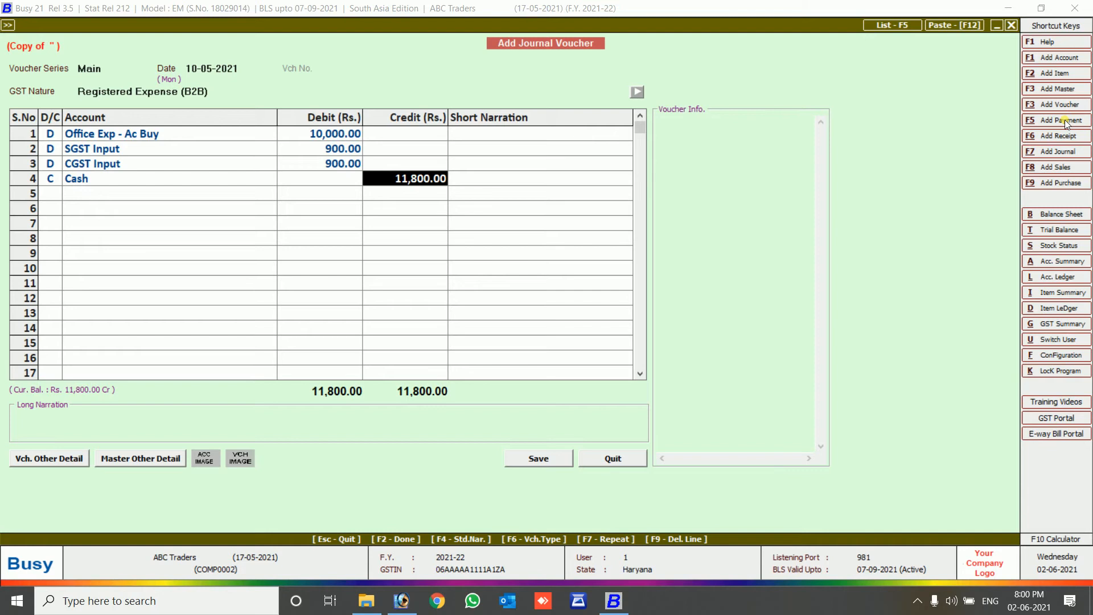
{"action": "key", "text": "Return"}
{"action": "key", "text": "Return"}
{"action": "key", "text": "Return"}
{"action": "key", "text": "Return"}
{"action": "key", "text": "Return"}
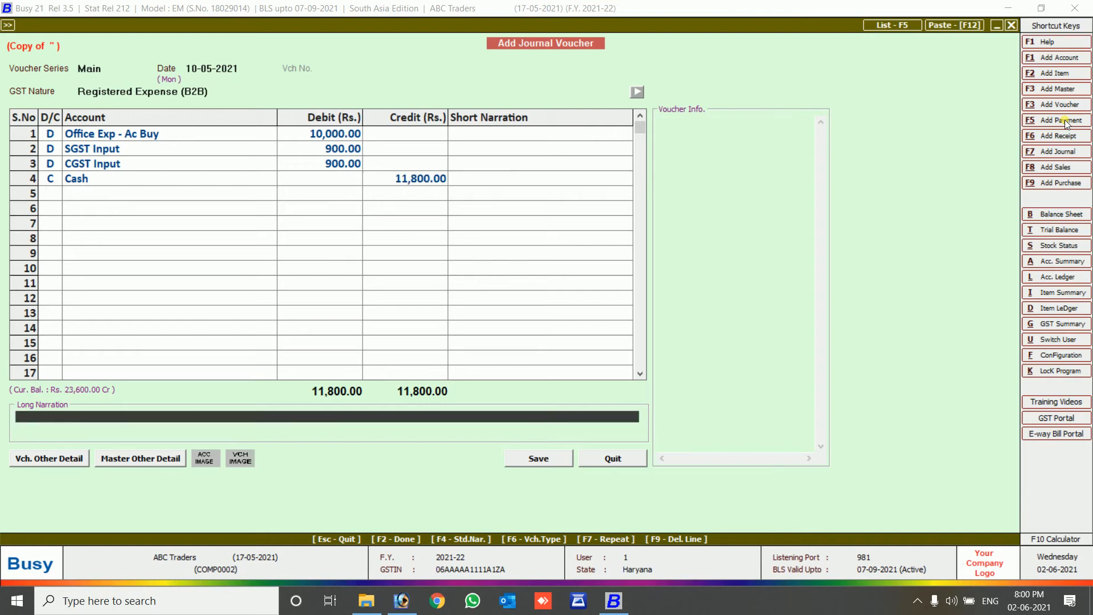
{"action": "key", "text": "Return"}
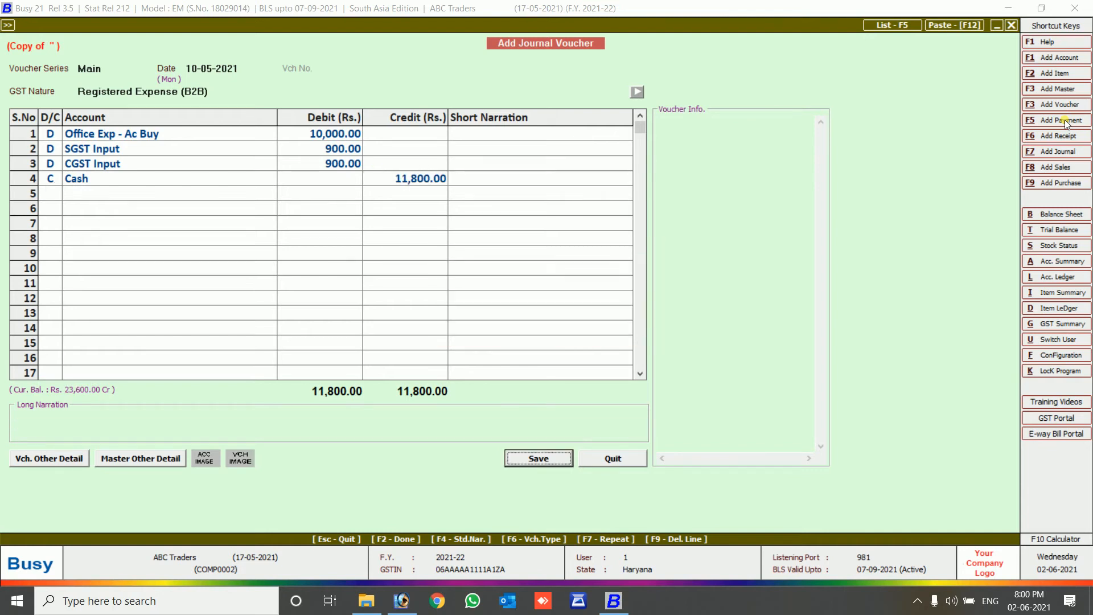
Set the GST report basis to manual party details with party name Ganpati Enterprises.
{"action": "key", "text": "Down"}
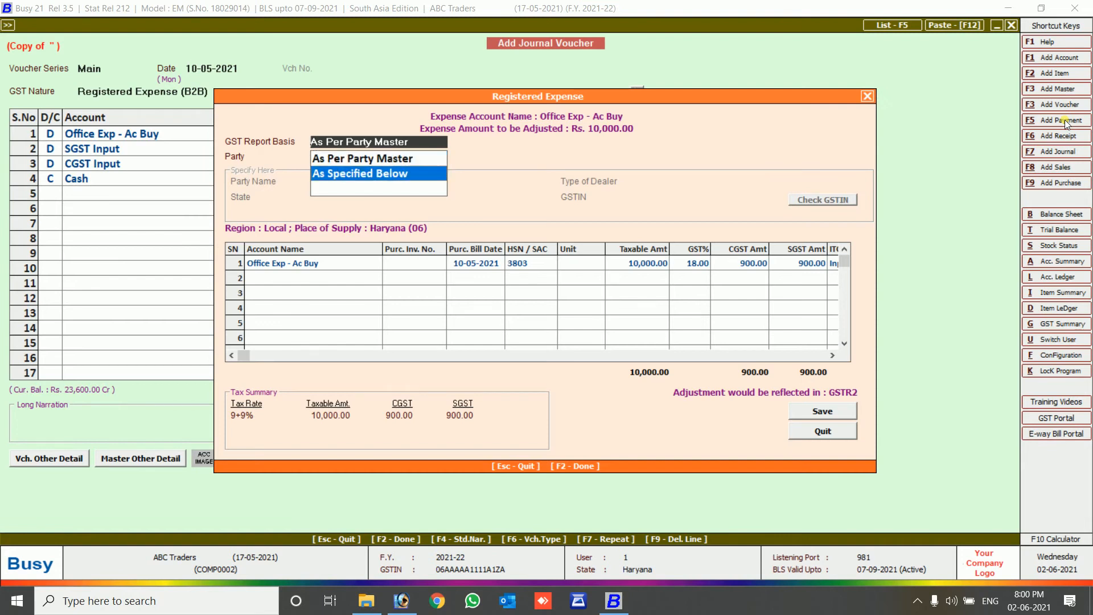
{"action": "key", "text": "Return"}
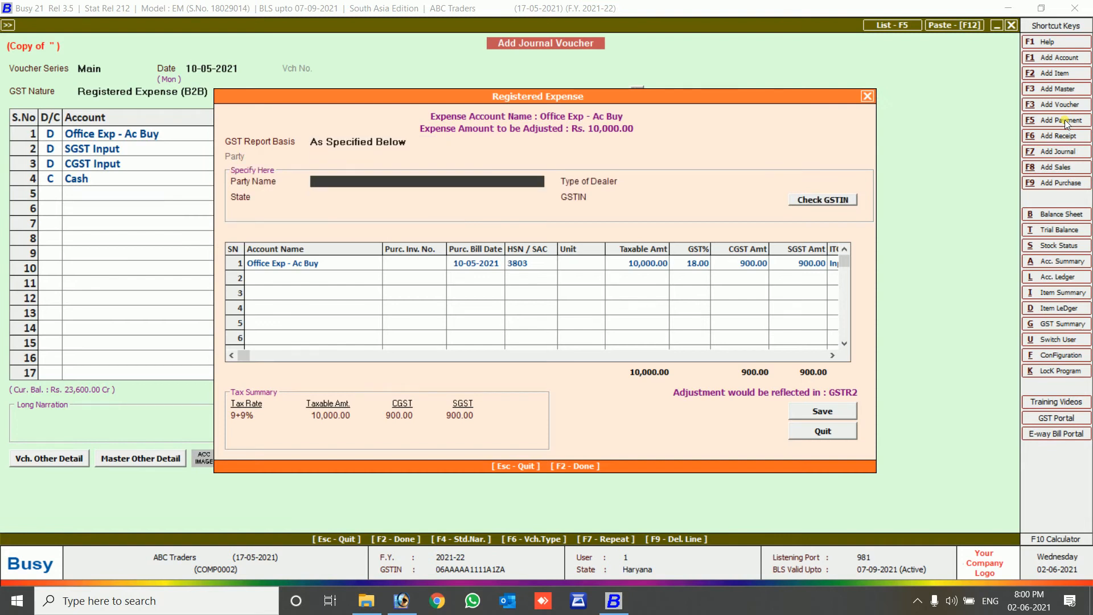
{"action": "type", "text": "ganp"}
{"action": "key", "text": "BackSpace"}
{"action": "type", "text": "pati enterprises"}
{"action": "key", "text": "Return"}
Mark the party as a Registered dealer in Haryana and enter its GSTIN.
{"action": "key", "text": "Down"}
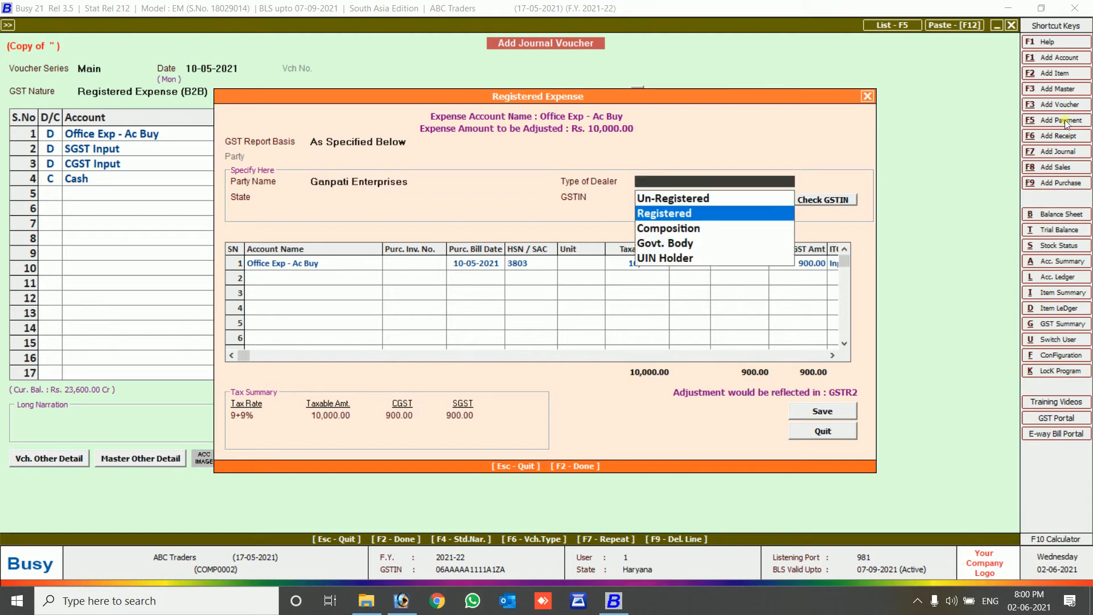
{"action": "key", "text": "Return"}
{"action": "type", "text": "har"}
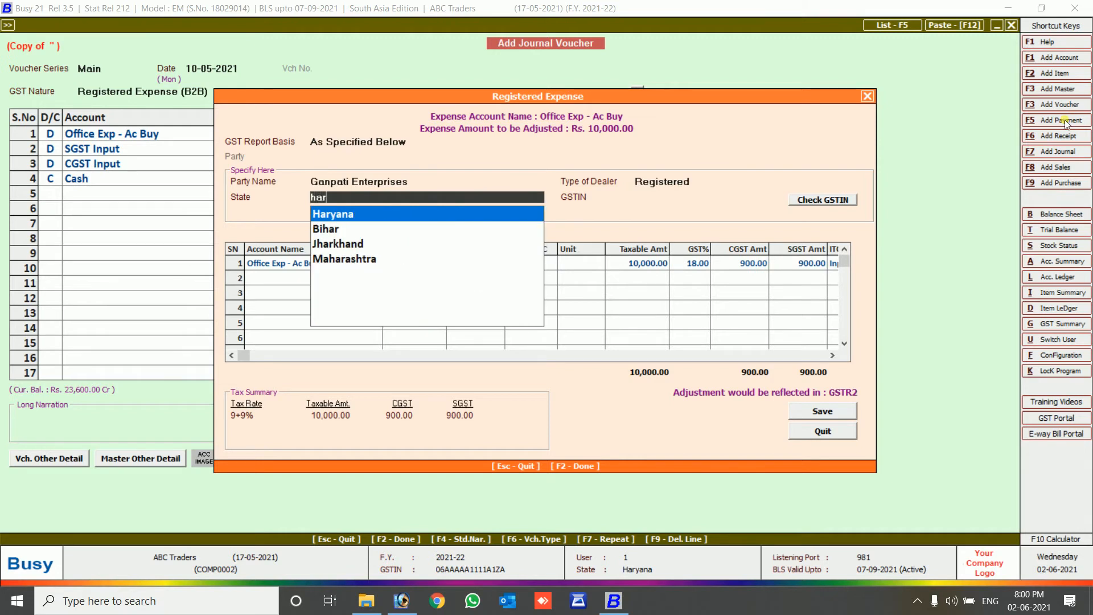
{"action": "key", "text": "Return"}
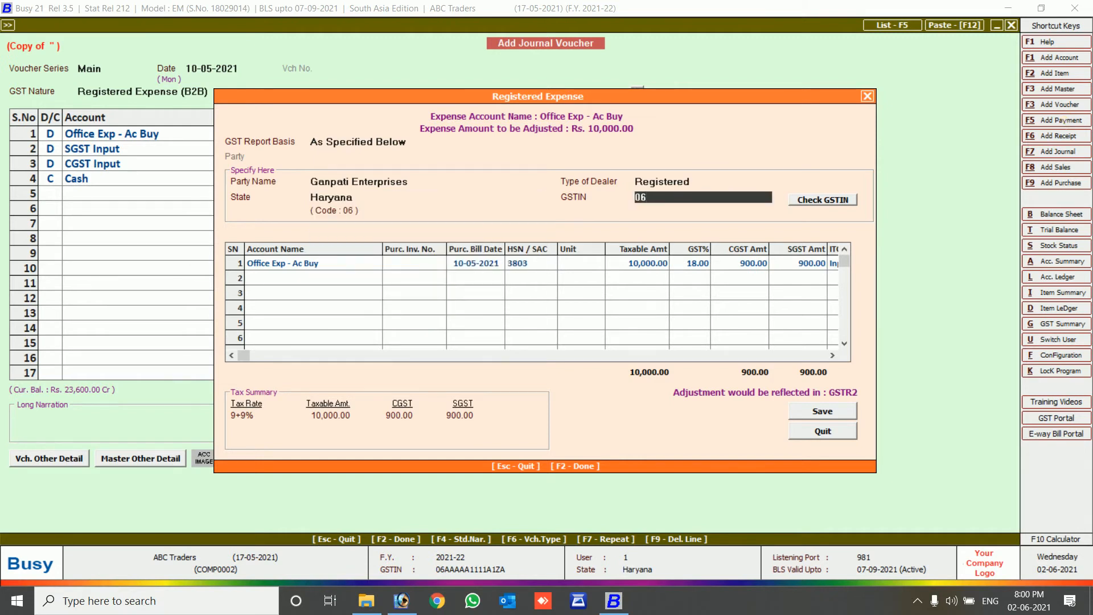
{"action": "key", "text": "Return"}
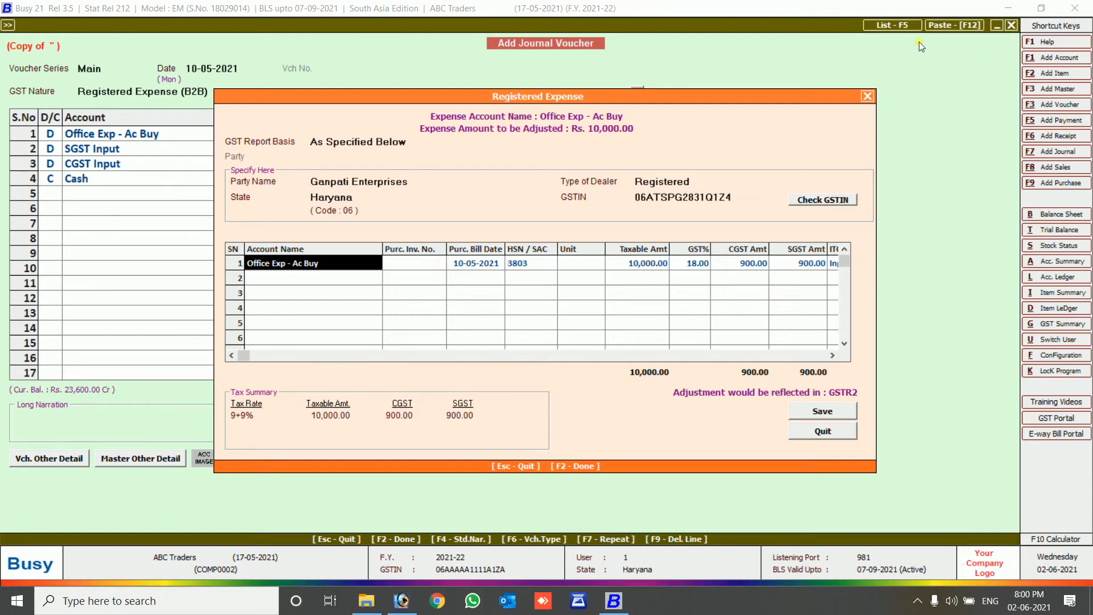
Validate the party's GSTIN and update its dealer type and filing frequency in the master.
{"action": "left_click", "coordinate": [826, 200]}
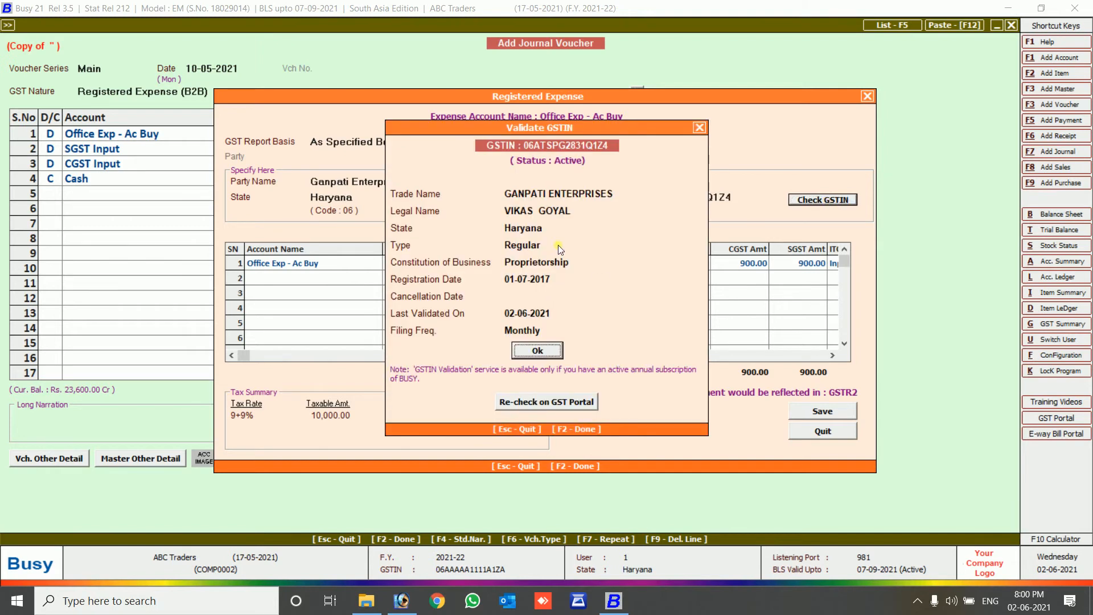
{"action": "left_click", "coordinate": [538, 351]}
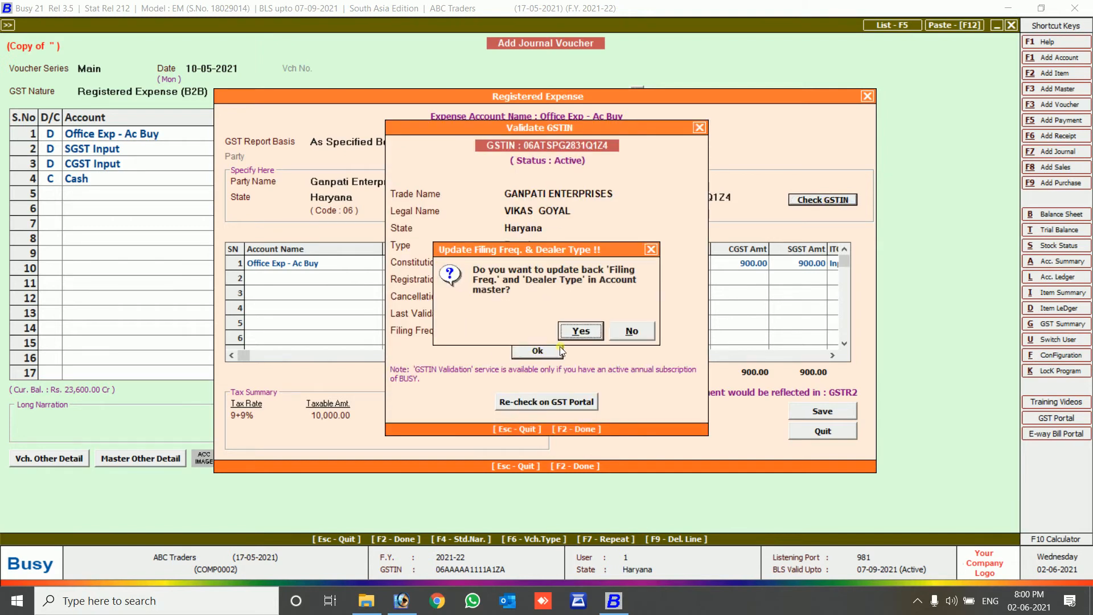
{"action": "left_click", "coordinate": [580, 334]}
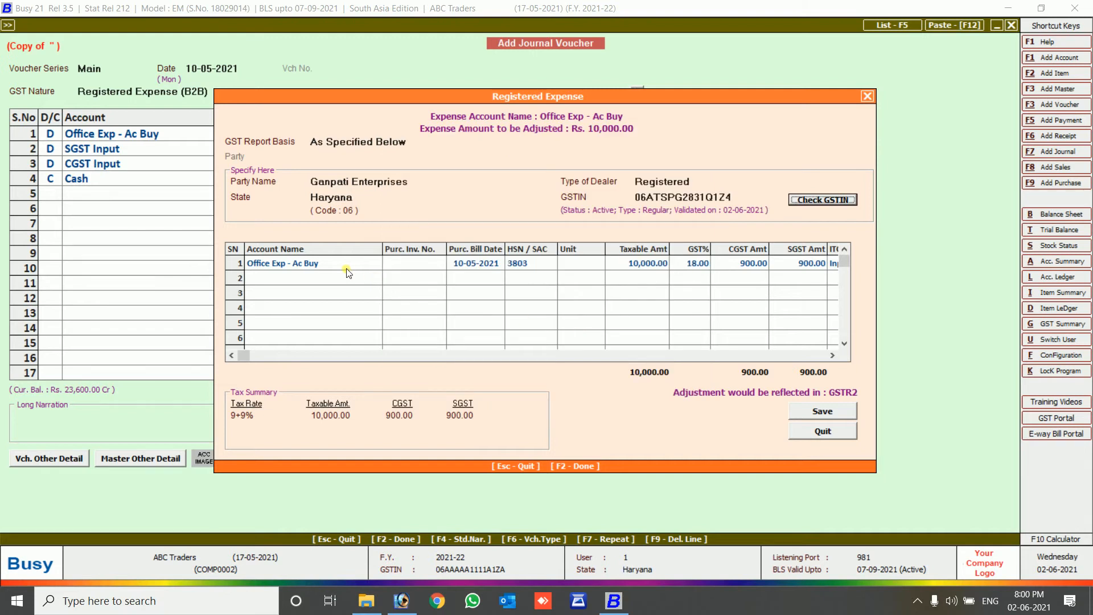
Enter purchase invoice Gst/21-20/002 with unit Pcs. and save the voucher.
{"action": "key", "text": "Return"}
{"action": "type", "text": "g"}
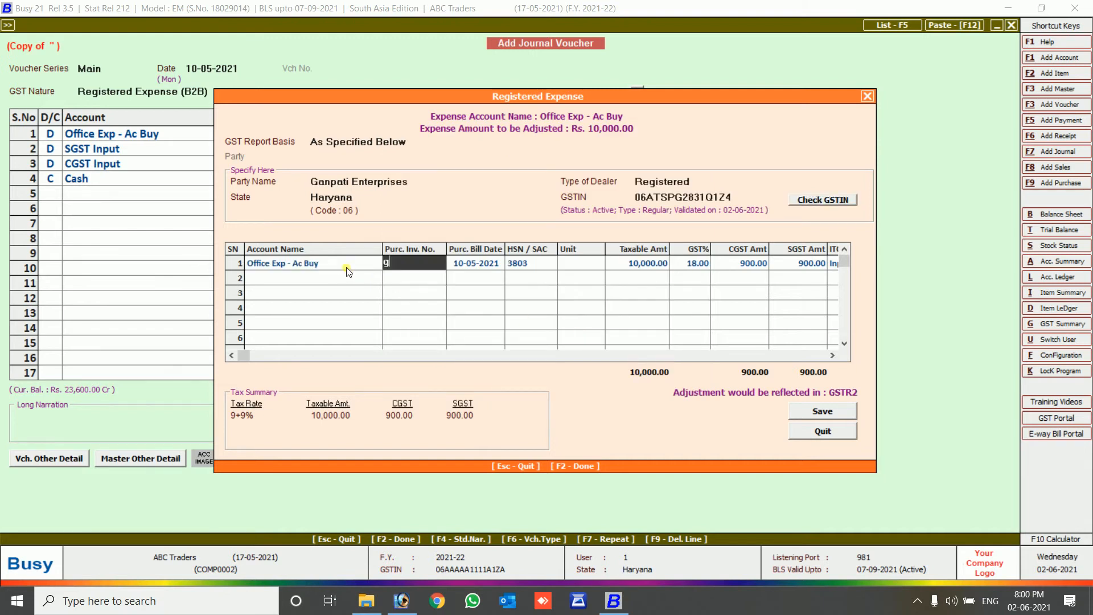
{"action": "type", "text": "st/21-20/002"}
{"action": "key", "text": "Return"}
{"action": "key", "text": "Return"}
{"action": "key", "text": "Return"}
{"action": "type", "text": "p"}
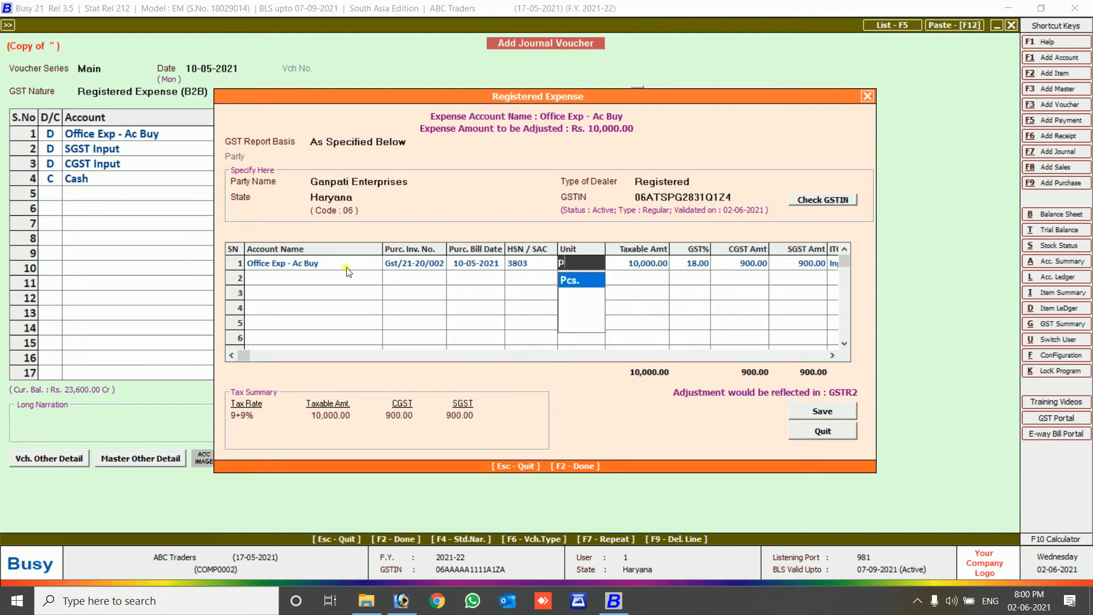
{"action": "key", "text": "Return"}
{"action": "key", "text": "Return"}
{"action": "key", "text": "Return"}
{"action": "key", "text": "Return"}
{"action": "key", "text": "Return"}
{"action": "key", "text": "Return"}
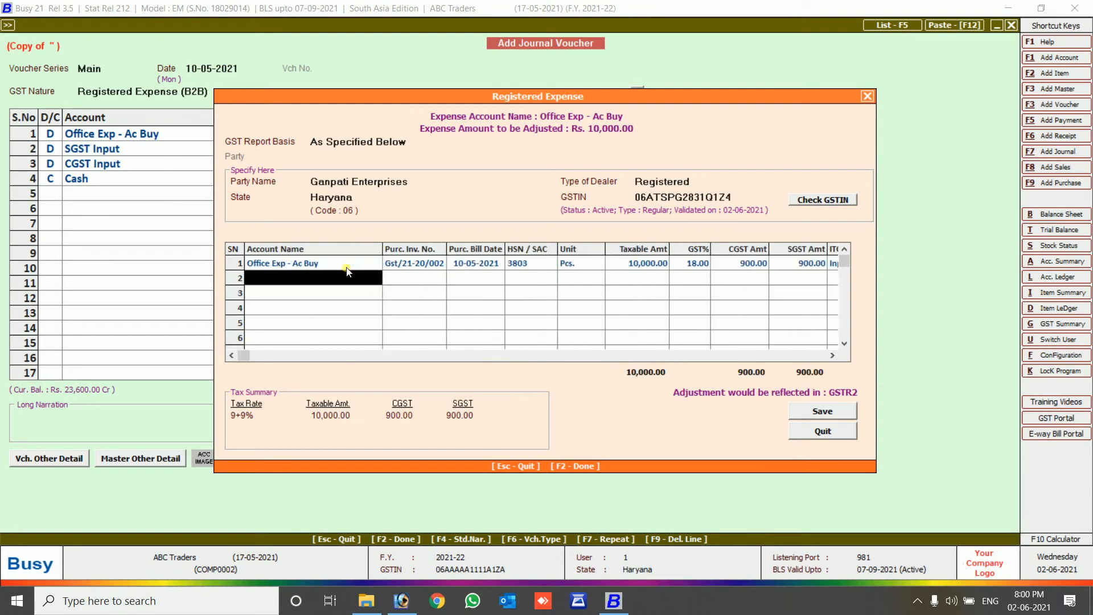
{"action": "key", "text": "F2"}
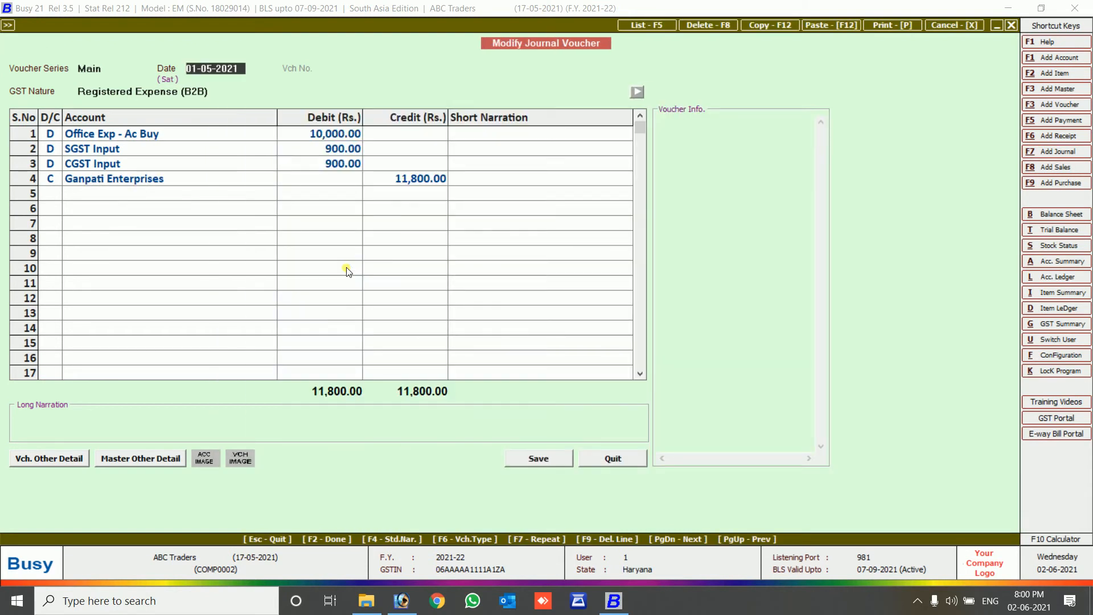
Leave voucher modification and generate the horizontal Balance Sheet with balance sheet stock updating on.
{"action": "key", "text": "Escape"}
{"action": "key", "text": "Return"}
{"action": "key", "text": "Escape"}
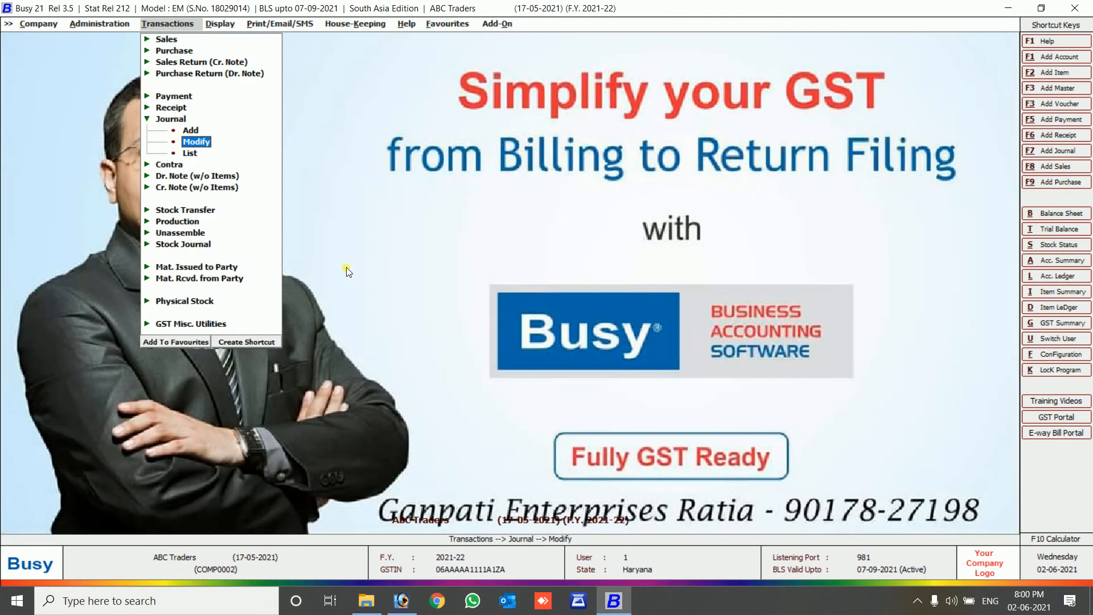
{"action": "key", "text": "Escape"}
{"action": "key", "text": "Right"}
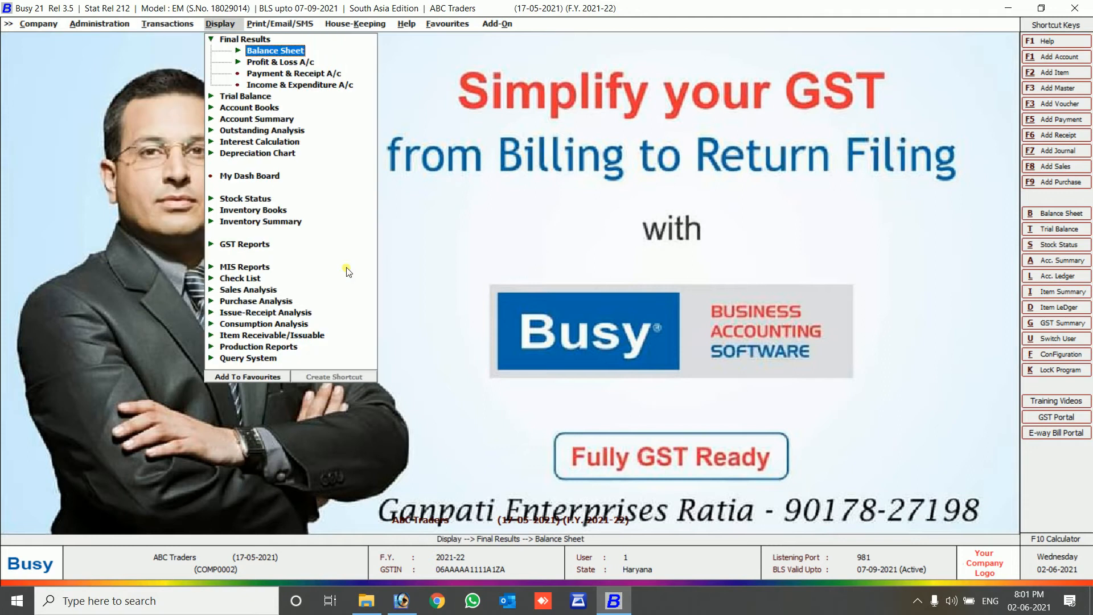
{"action": "key", "text": "Return"}
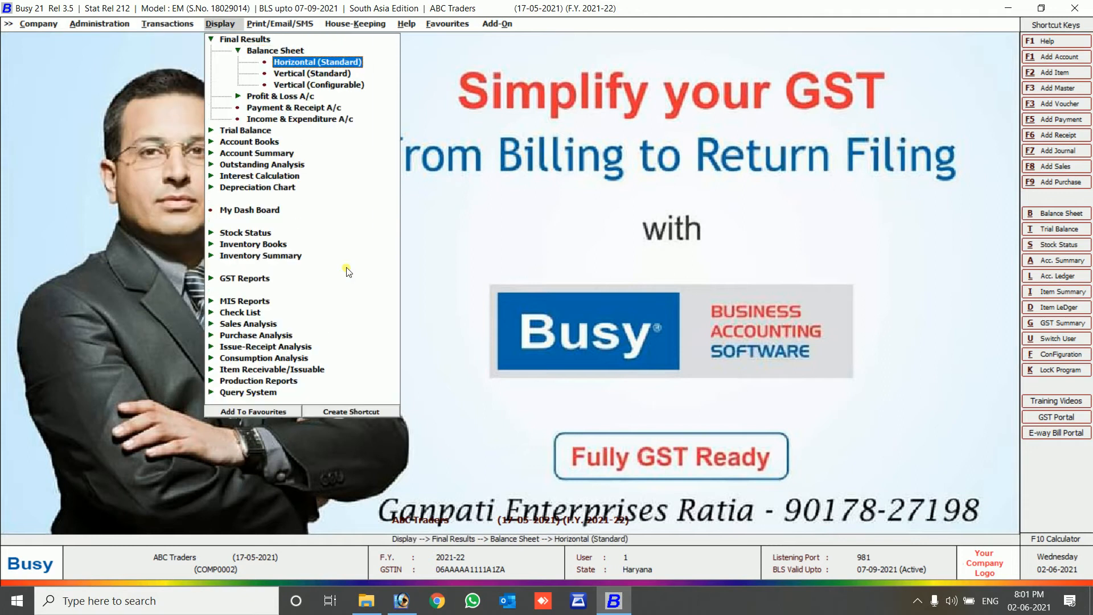
{"action": "key", "text": "Return"}
{"action": "key", "text": "Return"}
{"action": "key", "text": "Return"}
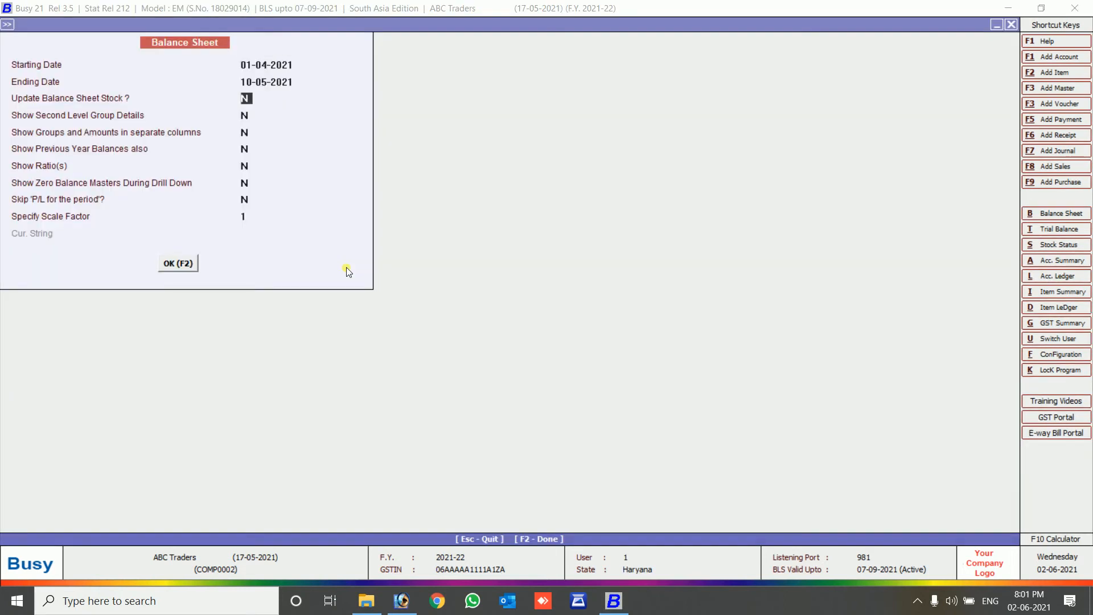
{"action": "key", "text": "y"}
{"action": "key", "text": "Return"}
{"action": "key", "text": "F2"}
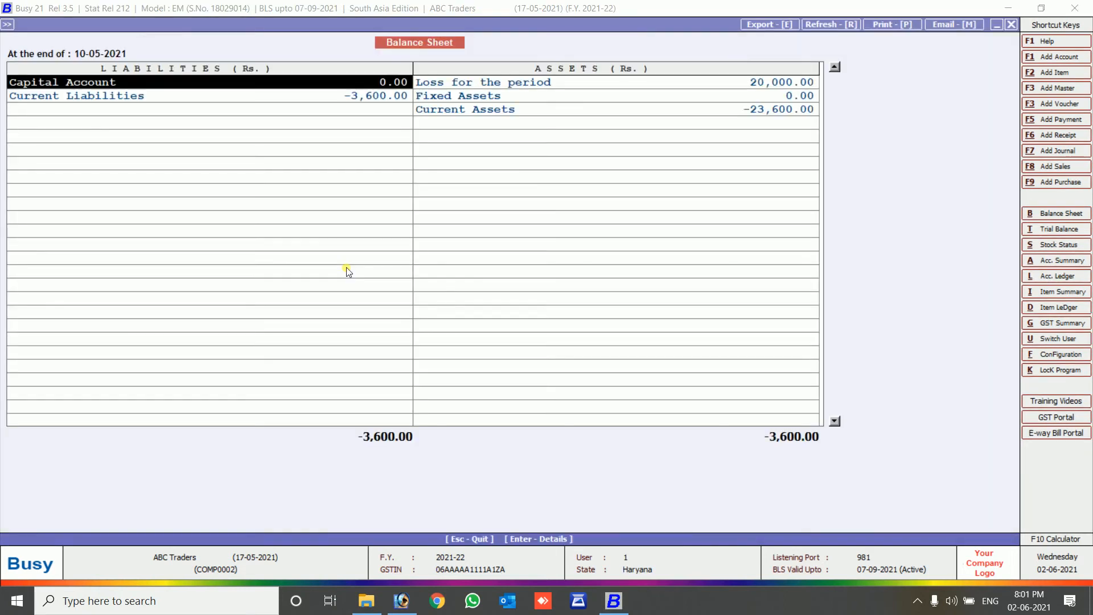
Regenerate with second-level group details, review Duties & Taxes and Cash-in-hand, and drill into the loss.
{"action": "key", "text": "Escape"}
{"action": "key", "text": "Return"}
{"action": "key", "text": "Return"}
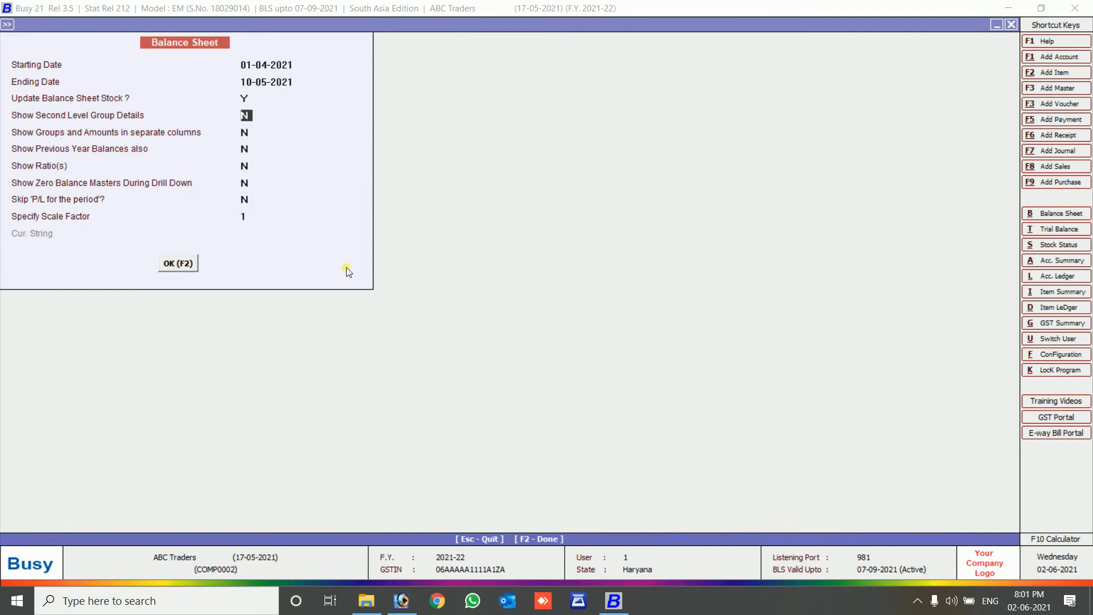
{"action": "key", "text": "F2"}
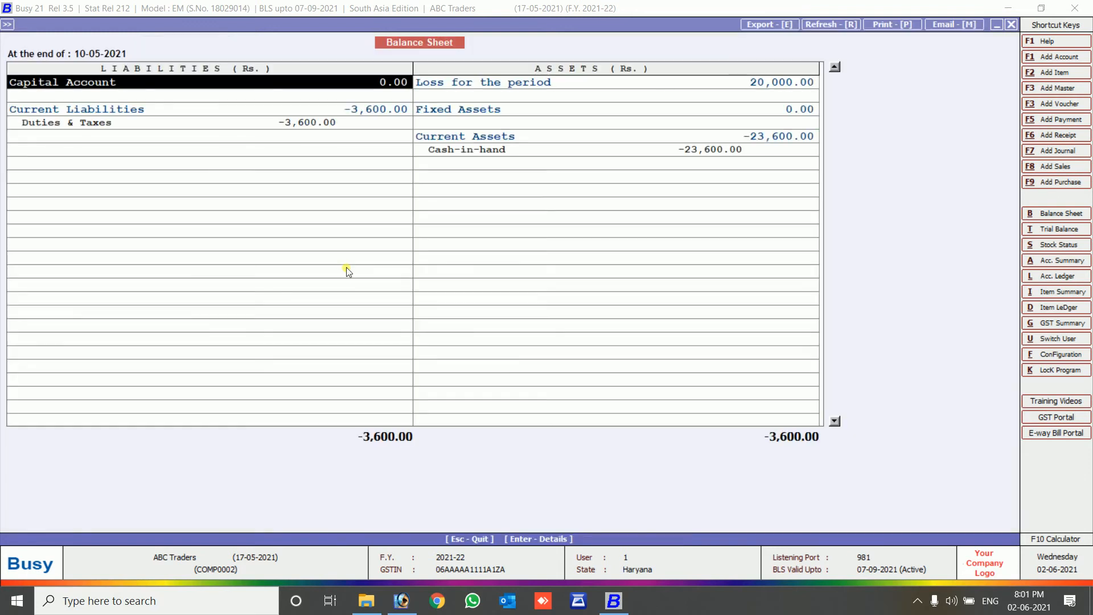
{"action": "key", "text": "Right"}
{"action": "key", "text": "Down"}
{"action": "key", "text": "Down"}
{"action": "key", "text": "Down"}
{"action": "key", "text": "Down"}
{"action": "key", "text": "Left"}
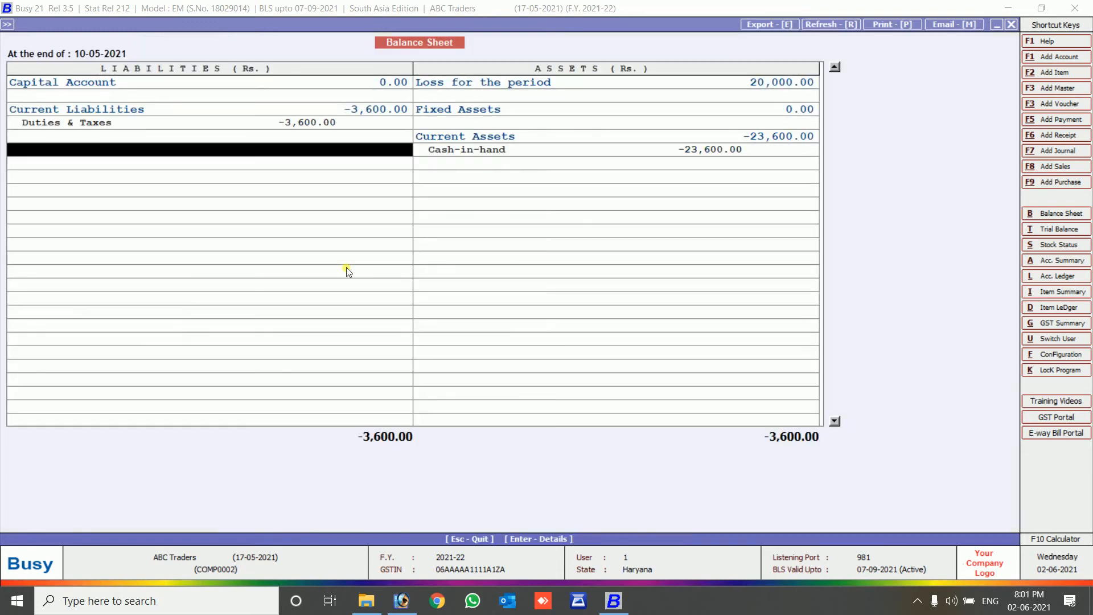
{"action": "key", "text": "Up"}
{"action": "key", "text": "Up"}
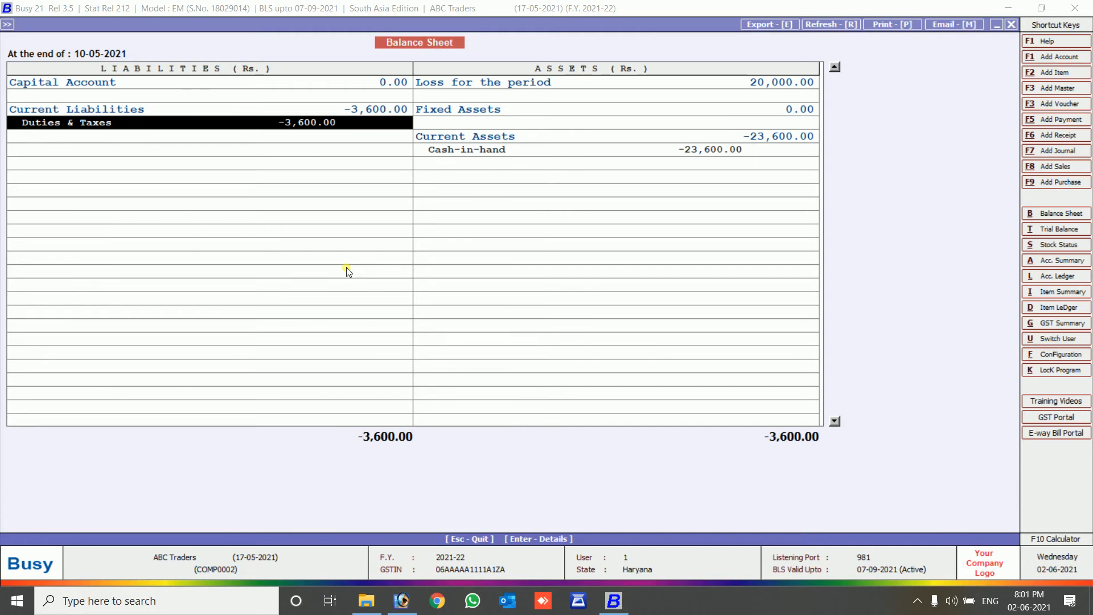
{"action": "key", "text": "Up"}
{"action": "key", "text": "Right"}
{"action": "key", "text": "Up"}
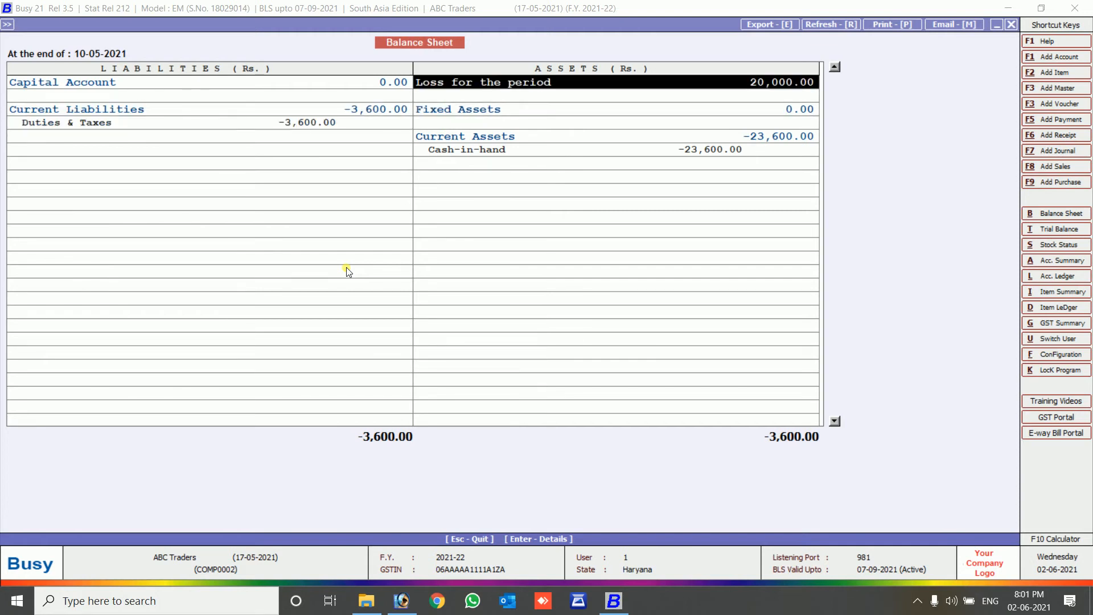
{"action": "key", "text": "Return"}
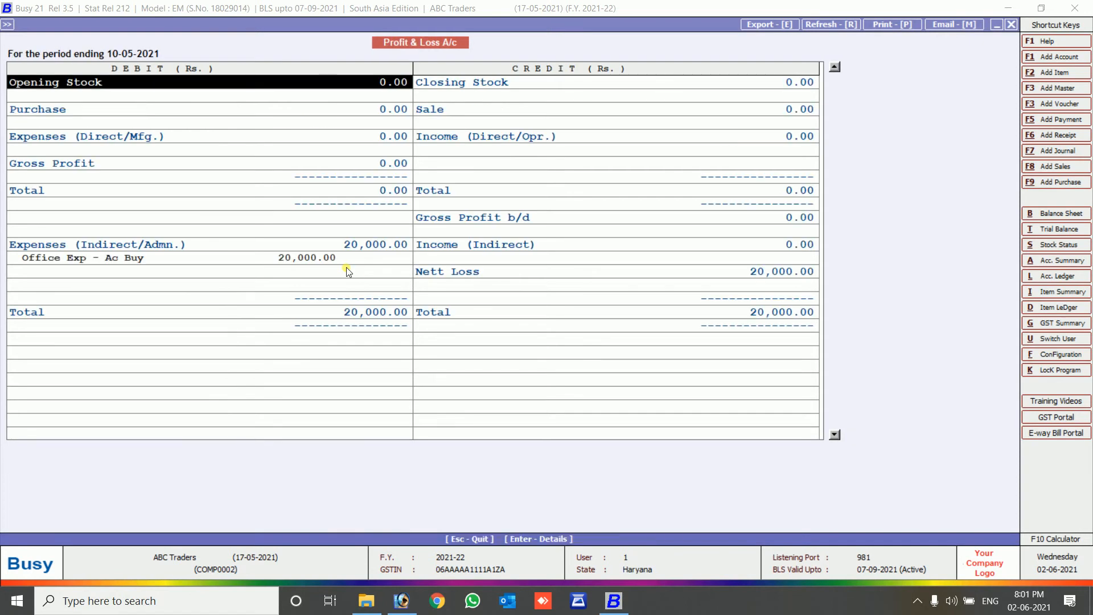
Drill into Office Exp - Ac Buy's May ledger and review its two 10,000.00 journal debits.
{"action": "key", "text": "Down"}
{"action": "key", "text": "Down"}
{"action": "key", "text": "Down"}
{"action": "key", "text": "Down"}
{"action": "key", "text": "Down"}
{"action": "key", "text": "Down"}
{"action": "key", "text": "Down"}
{"action": "key", "text": "Down"}
{"action": "key", "text": "Down"}
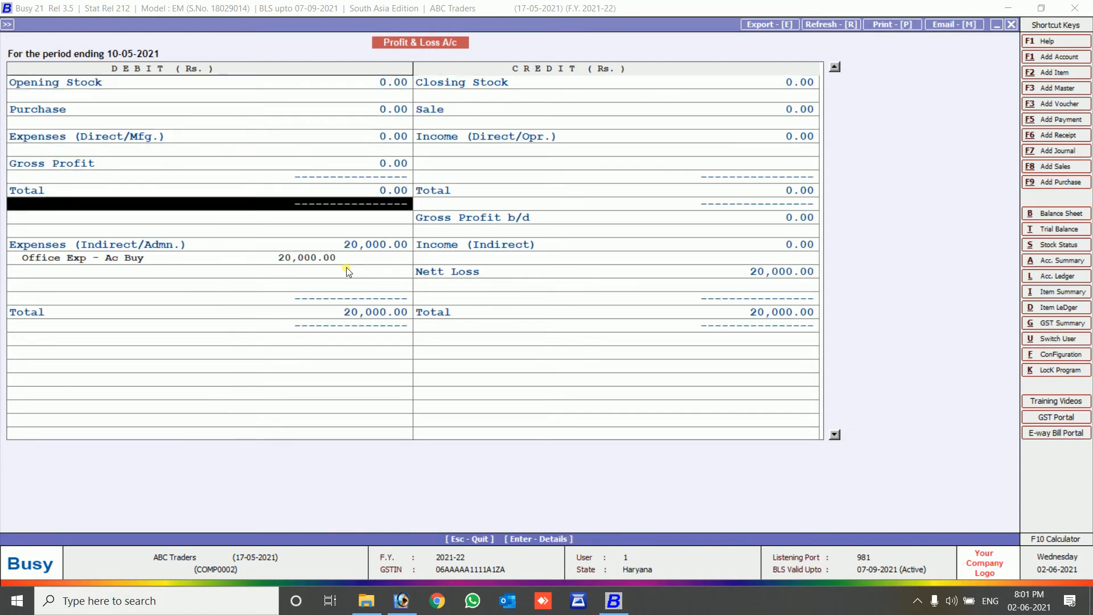
{"action": "key", "text": "Down"}
{"action": "key", "text": "Down"}
{"action": "key", "text": "Down"}
{"action": "key", "text": "Down"}
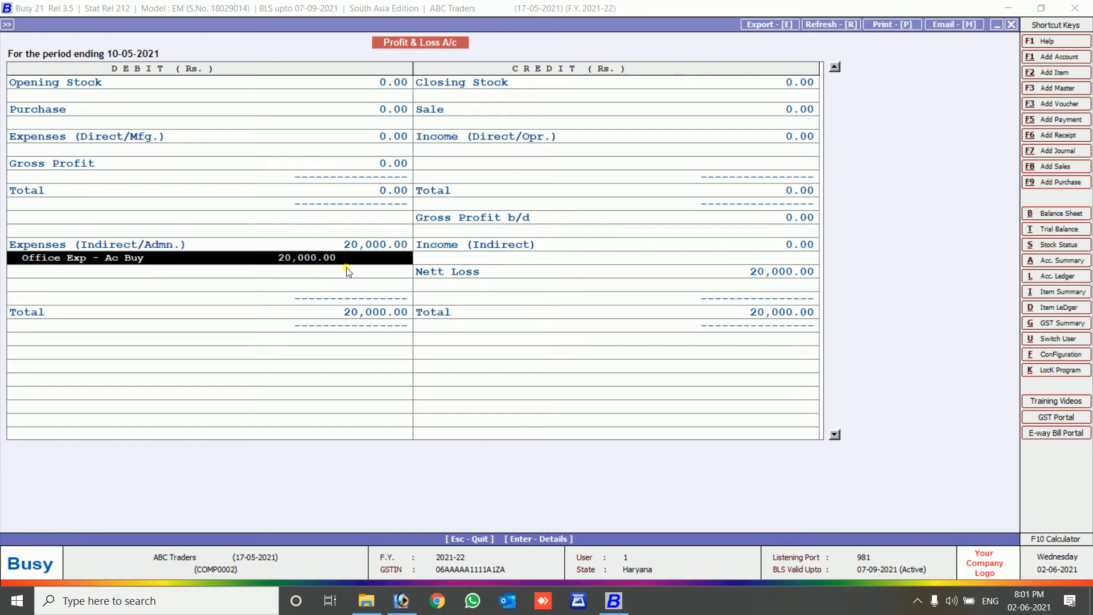
{"action": "key", "text": "Return"}
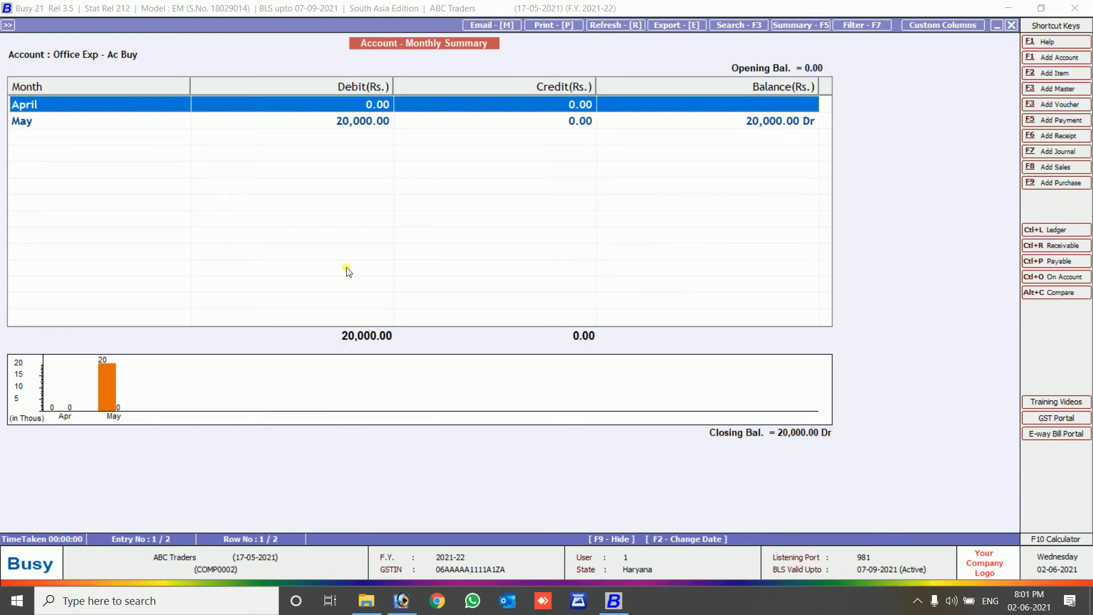
{"action": "key", "text": "Down"}
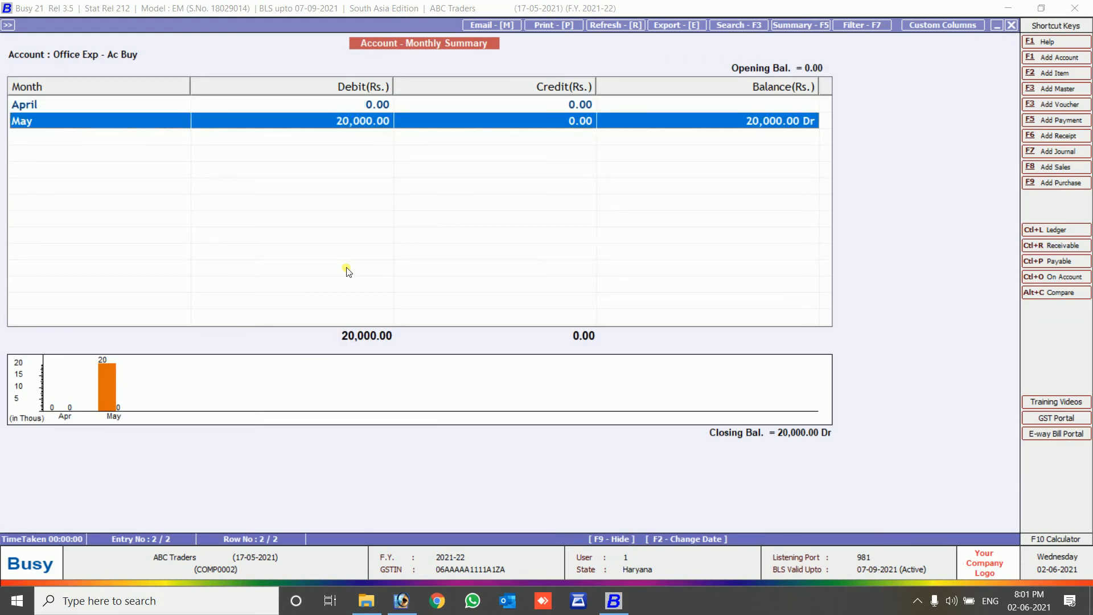
{"action": "key", "text": "Return"}
{"action": "key", "text": "Down"}
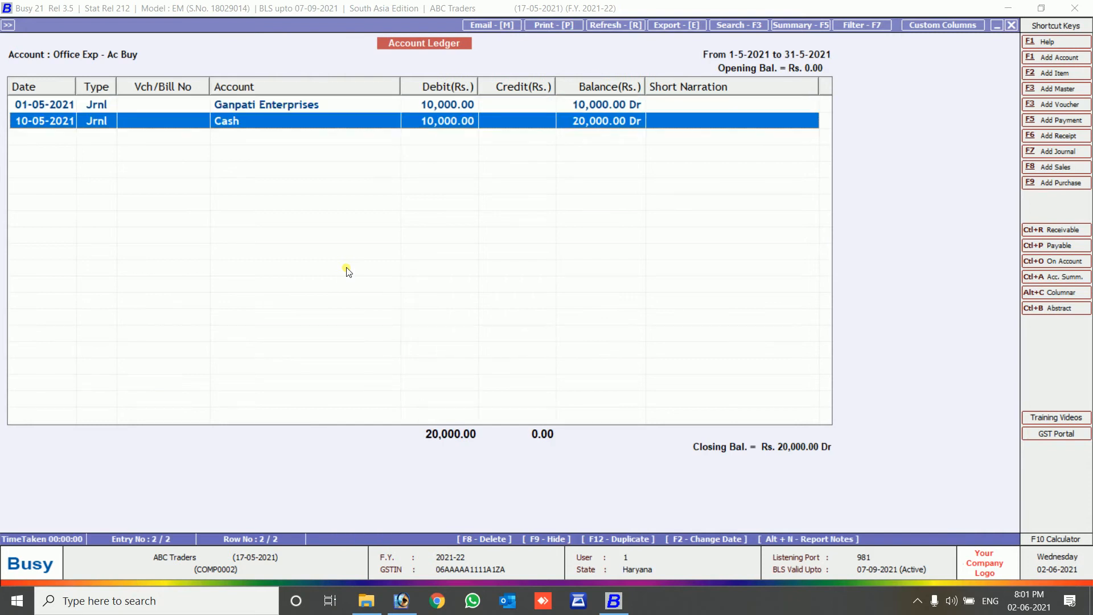
{"action": "key", "text": "Up"}
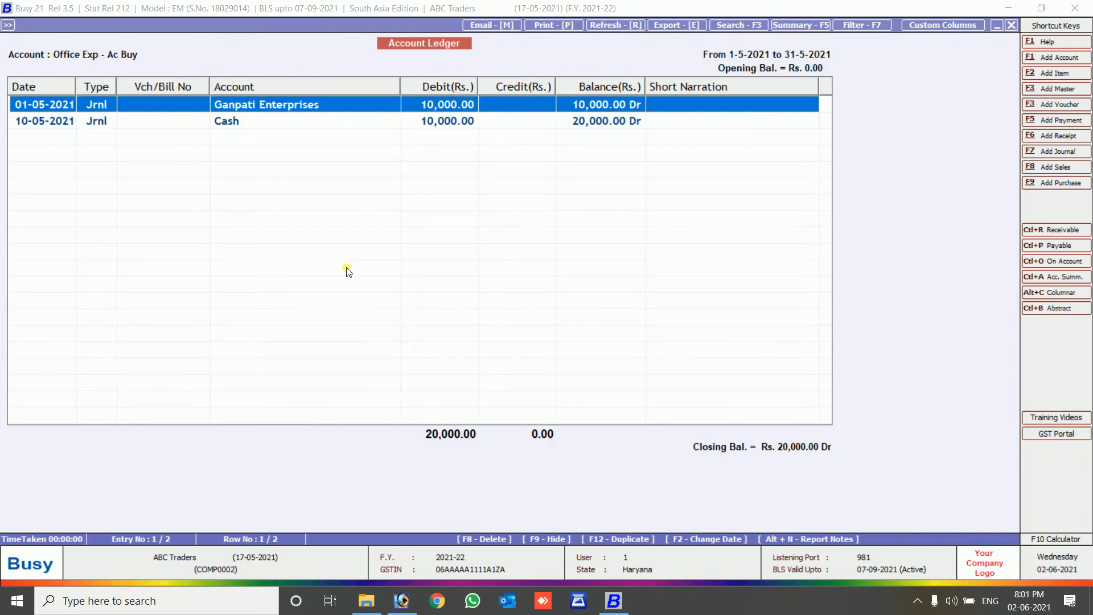
{"action": "key", "text": "Down"}
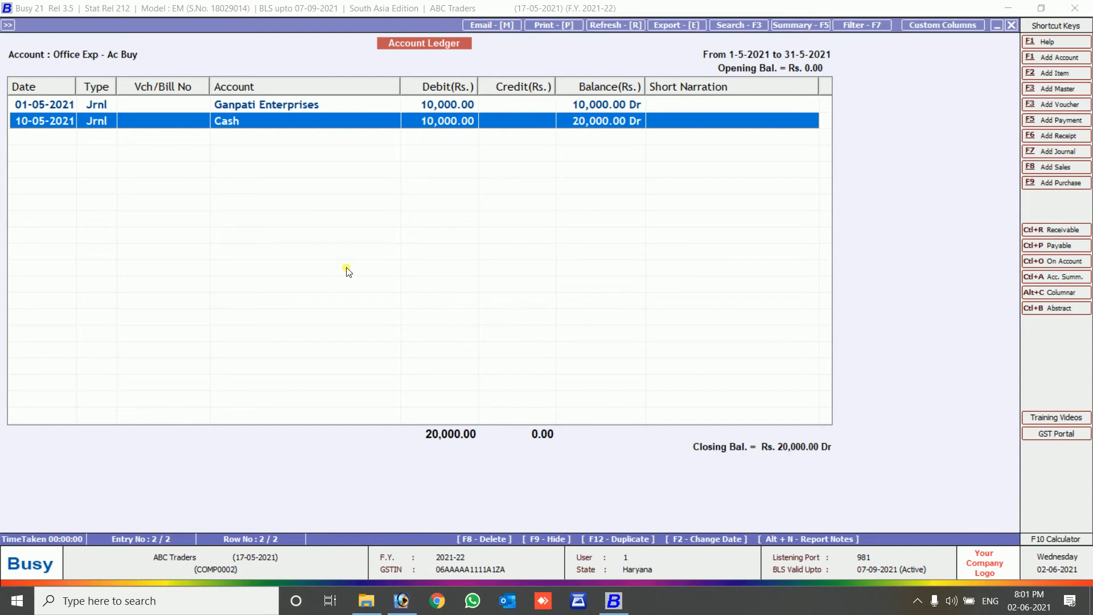
Close the ledger and Balance Sheet reports and move to GST Reports.
{"action": "key", "text": "Escape"}
{"action": "key", "text": "Escape"}
{"action": "key", "text": "Escape"}
{"action": "key", "text": "Escape"}
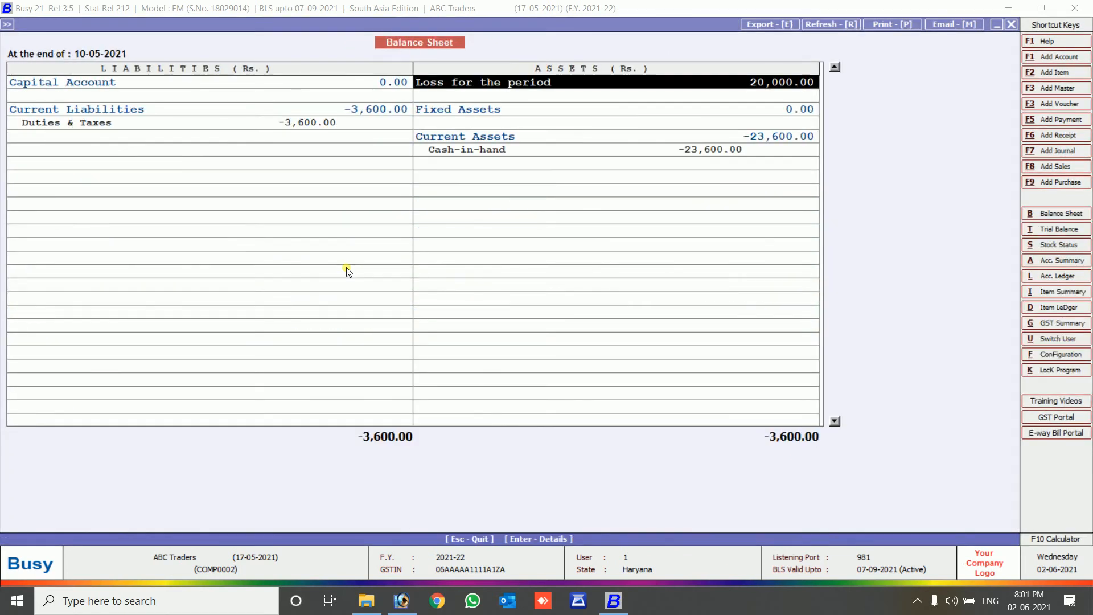
{"action": "key", "text": "Escape"}
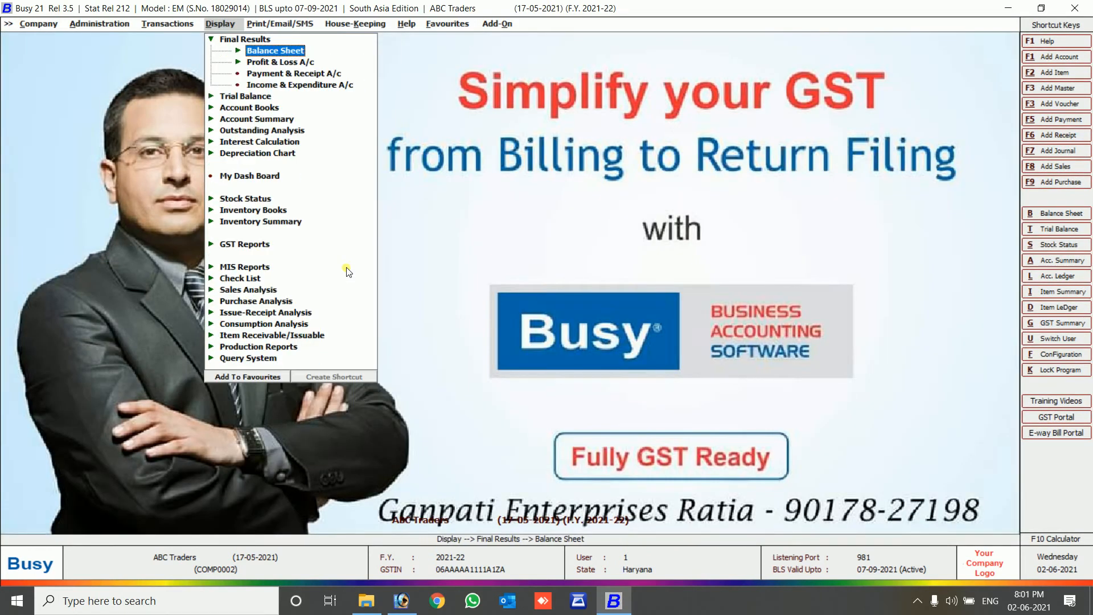
{"action": "key", "text": "Down"}
{"action": "key", "text": "Down"}
Open the GST Summary for 01-05-2021 to 31-05-2021 with tax-rate breakup enabled.
{"action": "key", "text": "g"}
{"action": "key", "text": "Return"}
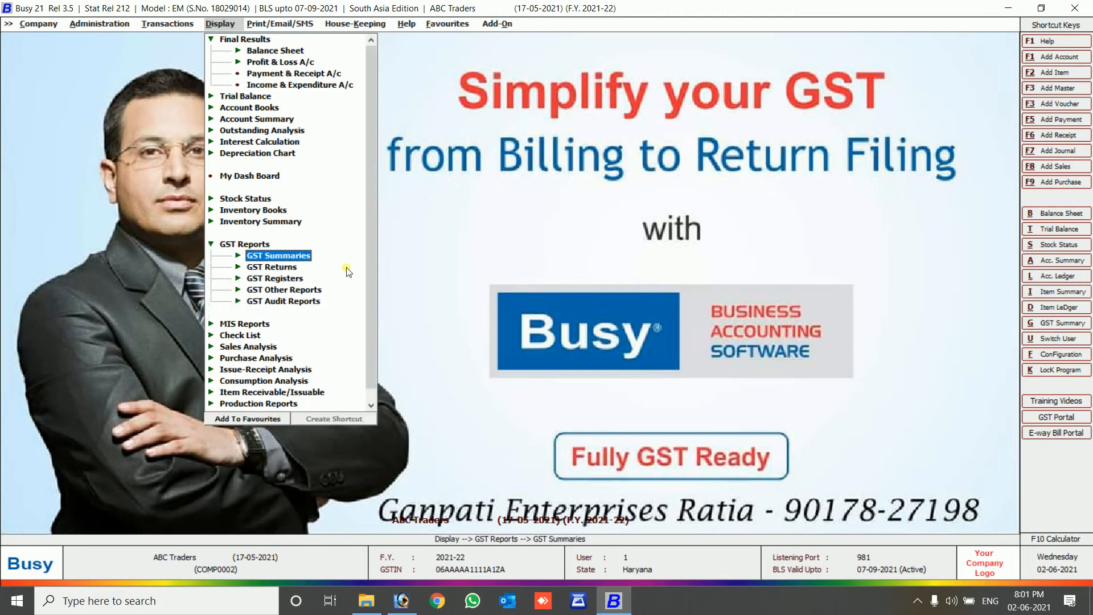
{"action": "key", "text": "Return"}
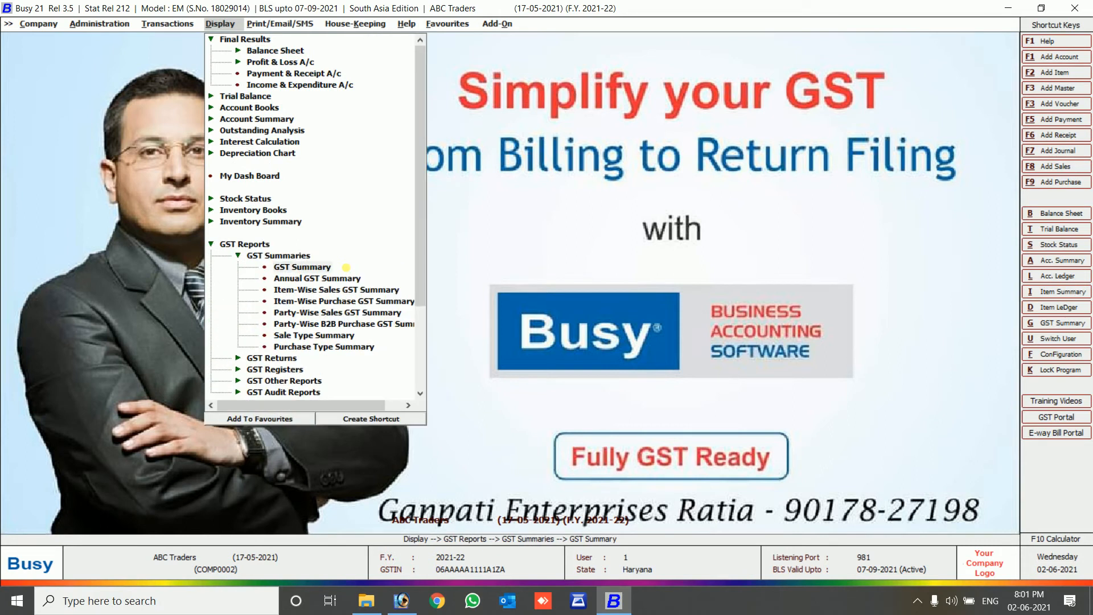
{"action": "key", "text": "Return"}
{"action": "key", "text": "Return"}
{"action": "type", "text": "3"}
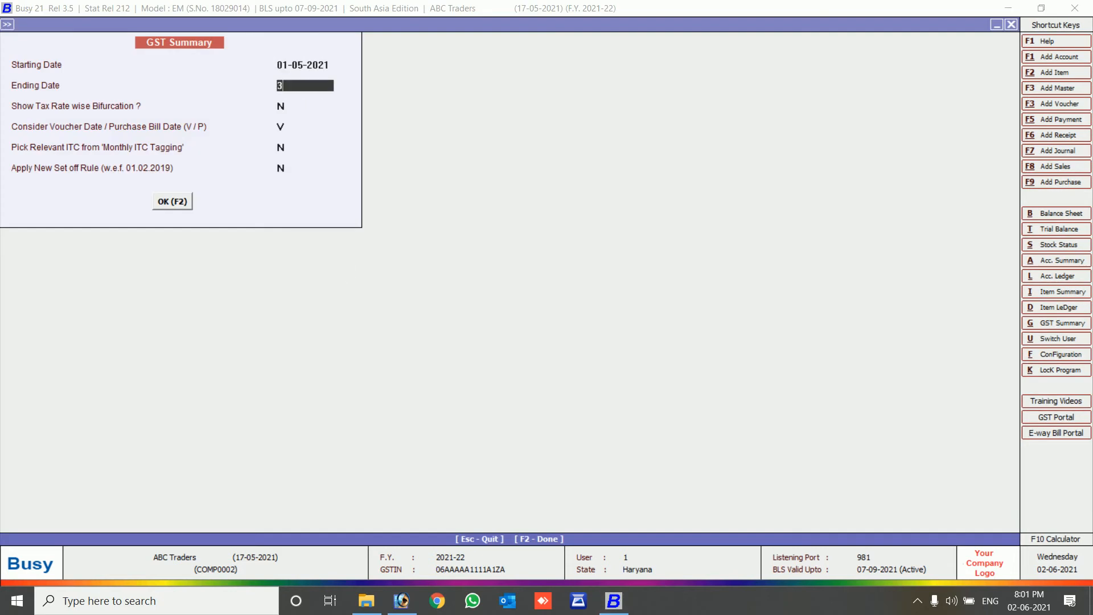
{"action": "type", "text": "1-05"}
{"action": "key", "text": "Return"}
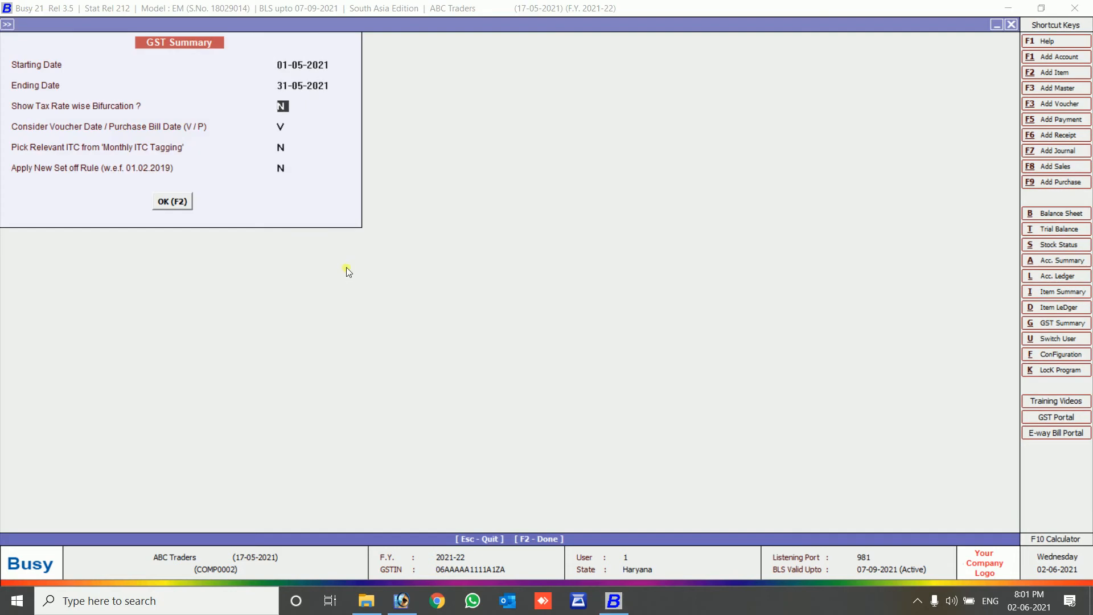
{"action": "type", "text": "y"}
{"action": "key", "text": "Return"}
{"action": "key", "text": "Return"}
{"action": "key", "text": "Return"}
{"action": "key", "text": "Return"}
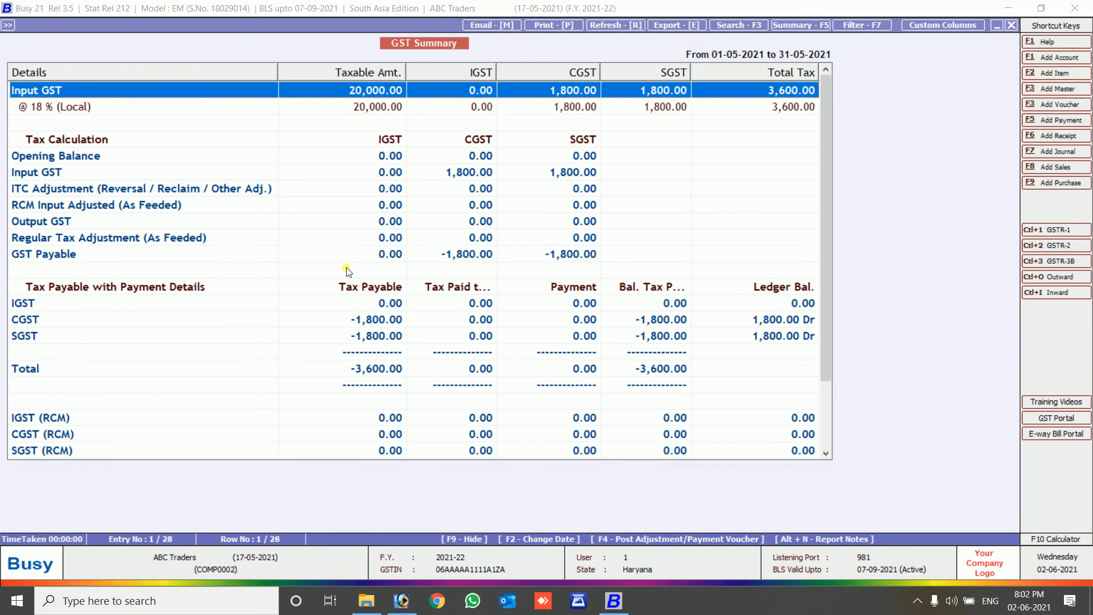
List the purchases behind the @ 18% (Local) row, then close the GST Summary.
{"action": "key", "text": "Down"}
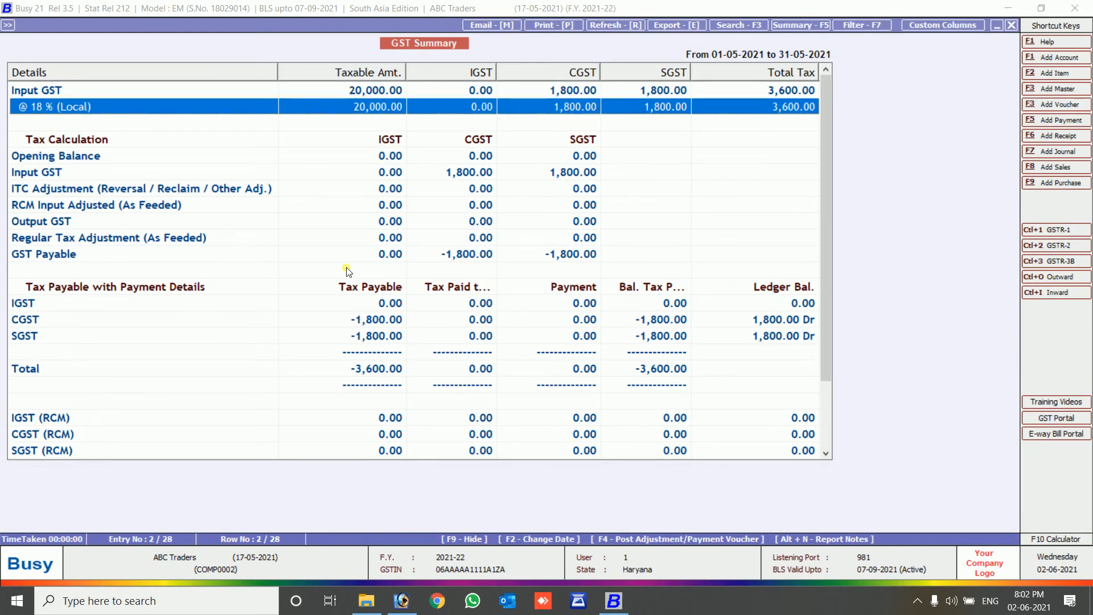
{"action": "key", "text": "Down"}
{"action": "key", "text": "Down"}
{"action": "key", "text": "Down"}
{"action": "key", "text": "Down"}
{"action": "key", "text": "Down"}
{"action": "key", "text": "Down"}
{"action": "key", "text": "Down"}
{"action": "key", "text": "Down"}
{"action": "key", "text": "Down"}
{"action": "key", "text": "Down"}
{"action": "key", "text": "Down"}
{"action": "key", "text": "Down"}
{"action": "key", "text": "Down"}
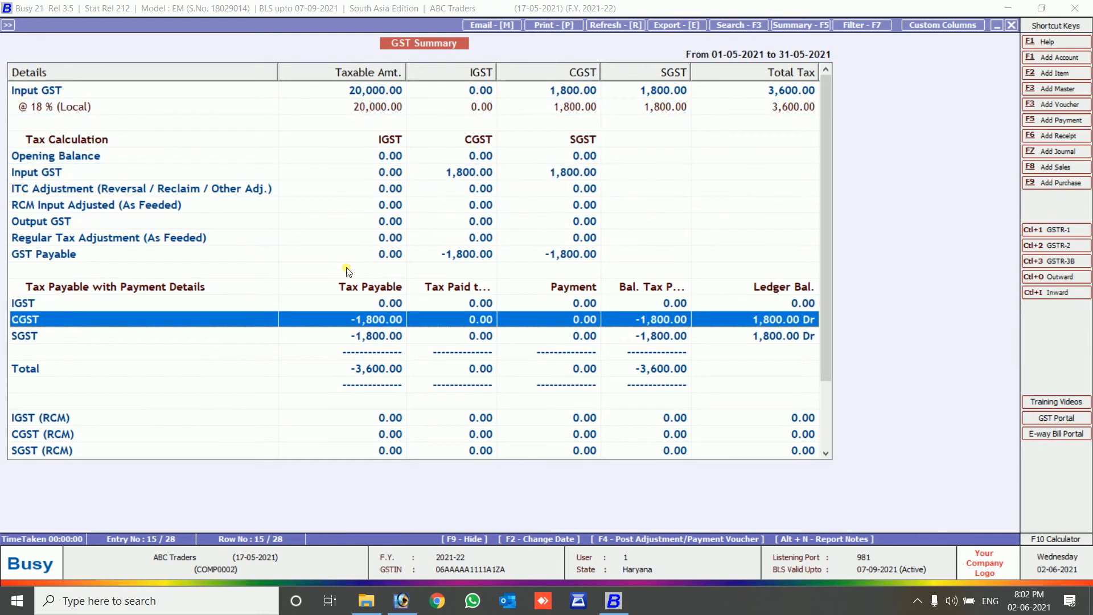
{"action": "key", "text": "Down"}
{"action": "key", "text": "Down"}
{"action": "key", "text": "Down"}
{"action": "key", "text": "Up"}
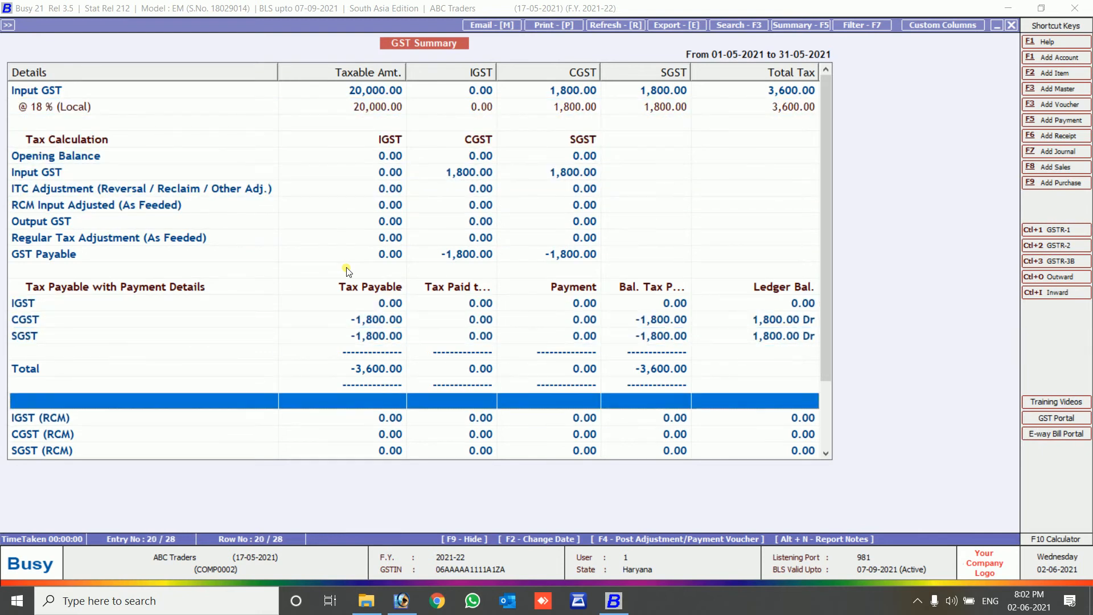
{"action": "key", "text": "Up"}
{"action": "key", "text": "Up"}
{"action": "key", "text": "Up"}
{"action": "key", "text": "Up"}
{"action": "key", "text": "Up"}
{"action": "key", "text": "Up"}
{"action": "key", "text": "Up"}
{"action": "key", "text": "Up"}
{"action": "key", "text": "Up"}
{"action": "key", "text": "Up"}
{"action": "key", "text": "Up"}
{"action": "key", "text": "Up"}
{"action": "key", "text": "Up"}
{"action": "key", "text": "Up"}
{"action": "key", "text": "Up"}
{"action": "key", "text": "Up"}
{"action": "key", "text": "Up"}
{"action": "key", "text": "Up"}
{"action": "key", "text": "Up"}
{"action": "key", "text": "Down"}
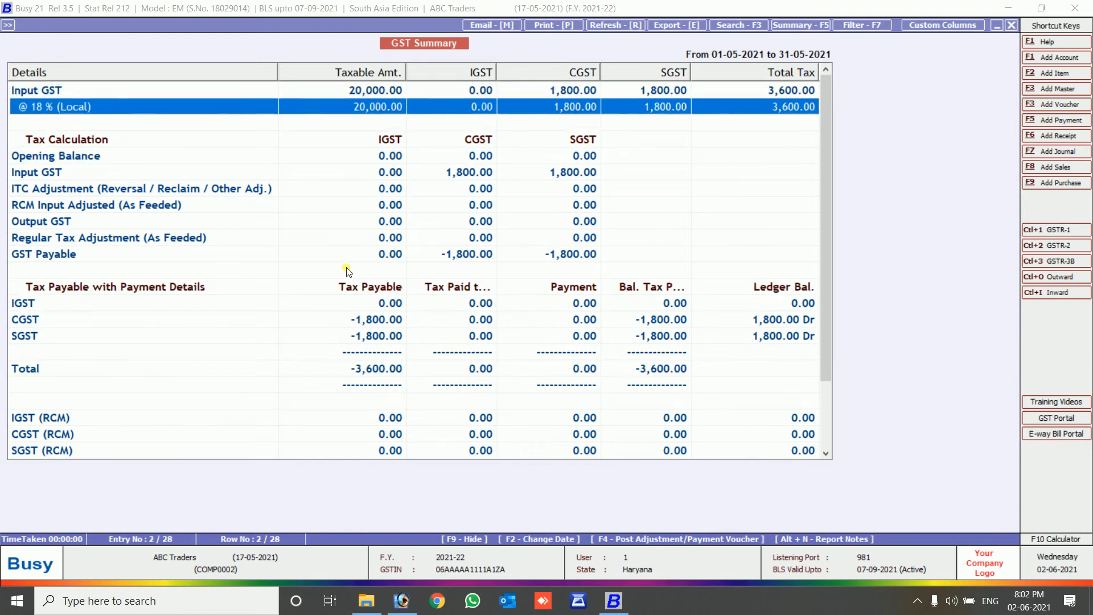
{"action": "key", "text": "Return"}
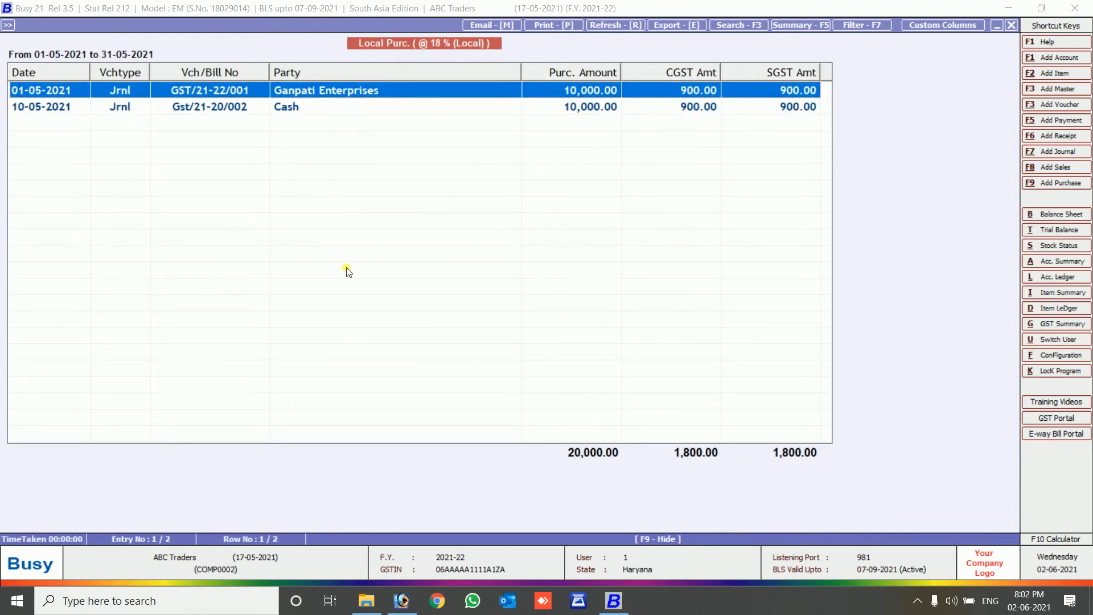
{"action": "key", "text": "Escape"}
{"action": "key", "text": "Escape"}
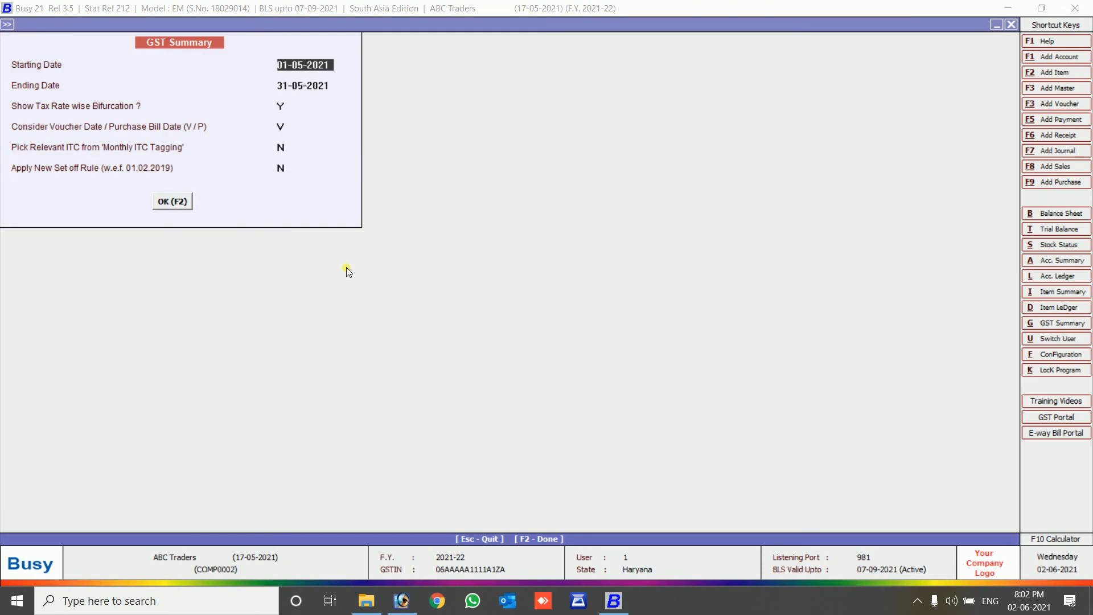
{"action": "key", "text": "Escape"}
{"action": "key", "text": "Down"}
{"action": "key", "text": "Down"}
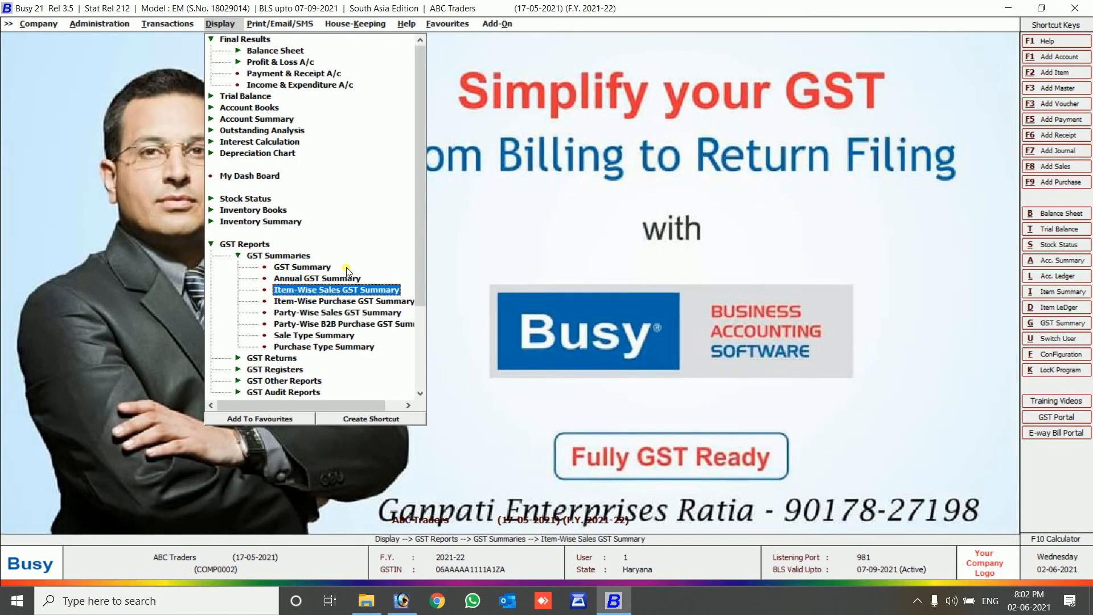
Generate the Form GSTR-3B report for Quarter I.
{"action": "key", "text": "Up"}
{"action": "key", "text": "Up"}
{"action": "key", "text": "Up"}
{"action": "key", "text": "Left"}
{"action": "key", "text": "Down"}
{"action": "key", "text": "Right"}
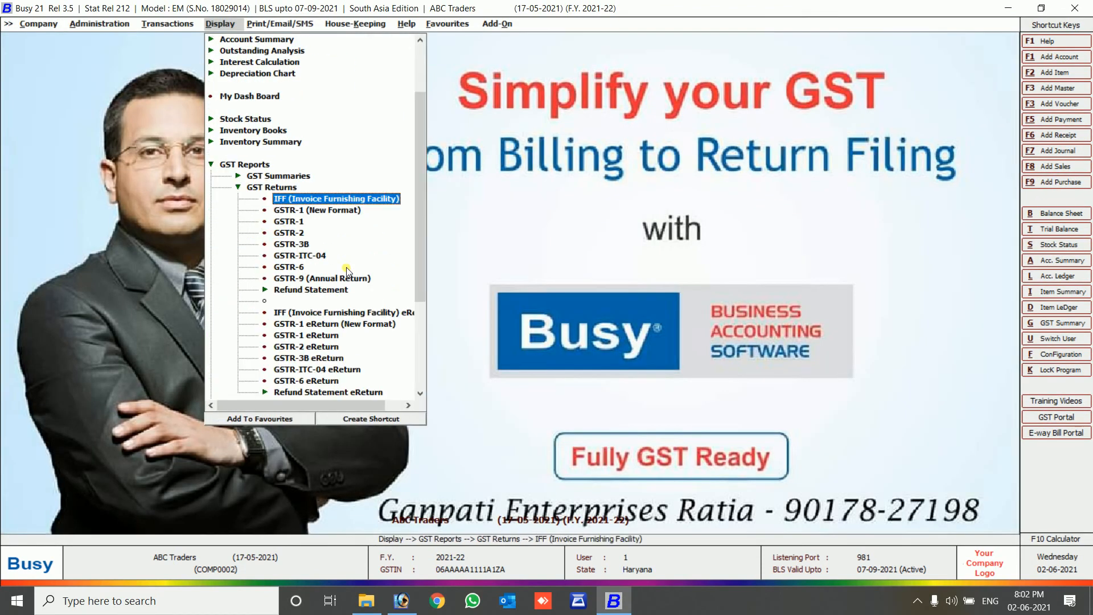
{"action": "key", "text": "Down"}
{"action": "key", "text": "Down"}
{"action": "key", "text": "Down"}
{"action": "key", "text": "Down"}
{"action": "key", "text": "Return"}
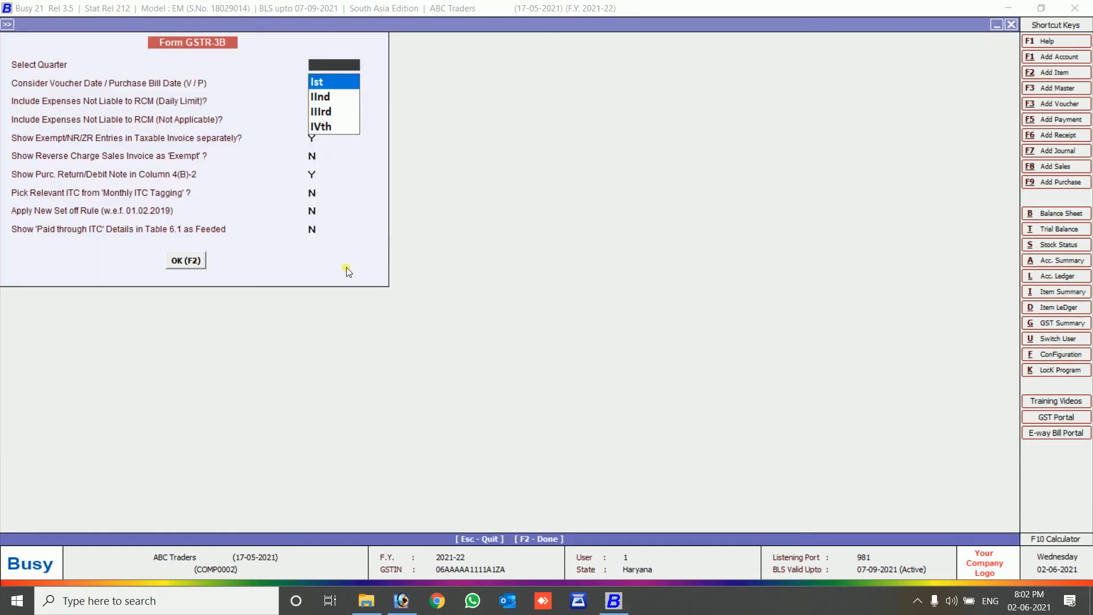
{"action": "key", "text": "Return"}
{"action": "key", "text": "Return"}
{"action": "key", "text": "Return"}
{"action": "key", "text": "Return"}
{"action": "key", "text": "Return"}
{"action": "key", "text": "Return"}
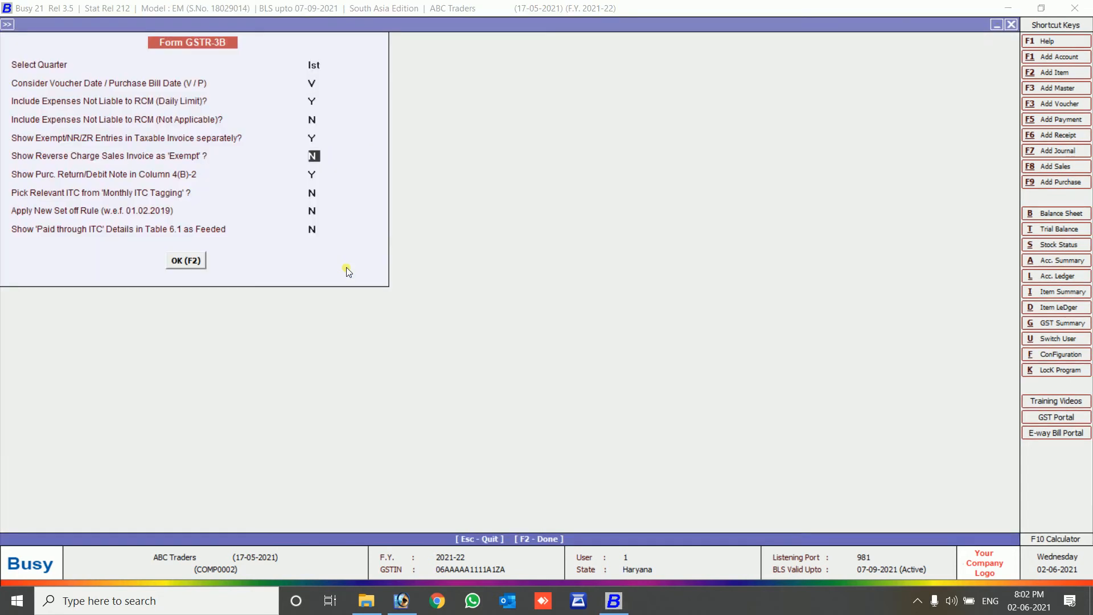
{"action": "key", "text": "Return"}
{"action": "key", "text": "Return"}
{"action": "key", "text": "Return"}
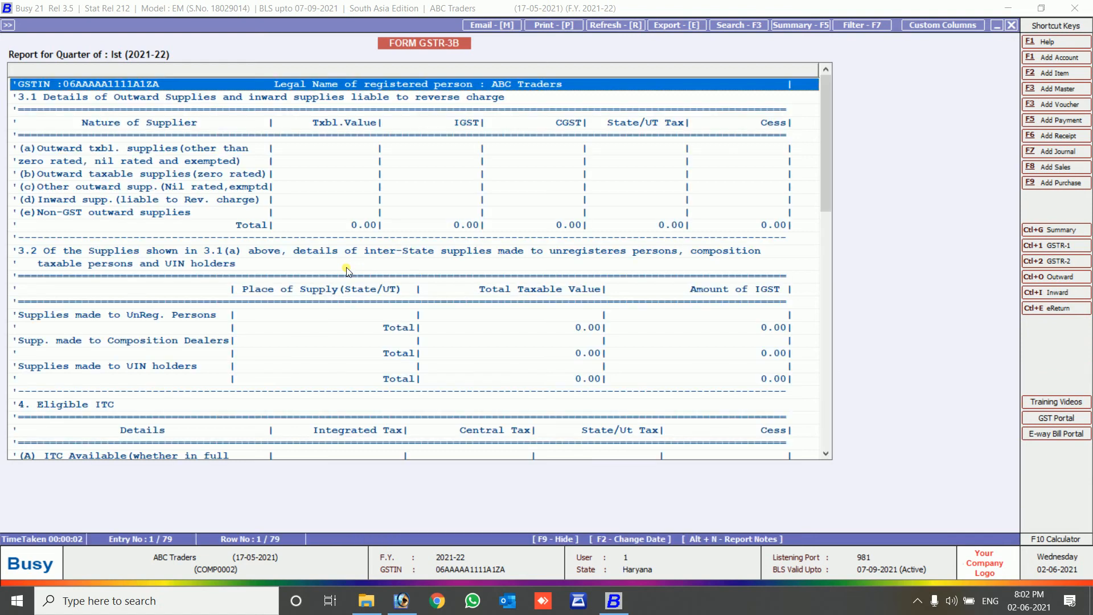
Inspect the All other ITC purchase and journal breakups, then close back to GSTR-3B.
{"action": "key", "text": "Down"}
{"action": "key", "text": "Down"}
{"action": "key", "text": "Down"}
{"action": "key", "text": "Down"}
{"action": "key", "text": "Down"}
{"action": "key", "text": "Down"}
{"action": "key", "text": "Down"}
{"action": "key", "text": "Down"}
{"action": "key", "text": "Down"}
{"action": "key", "text": "Down"}
{"action": "key", "text": "Down"}
{"action": "key", "text": "Down"}
{"action": "key", "text": "Down"}
{"action": "key", "text": "Down"}
{"action": "key", "text": "Down"}
{"action": "key", "text": "Down"}
{"action": "key", "text": "Down"}
{"action": "key", "text": "Down"}
{"action": "key", "text": "Down"}
{"action": "key", "text": "Down"}
{"action": "key", "text": "Down"}
{"action": "key", "text": "Down"}
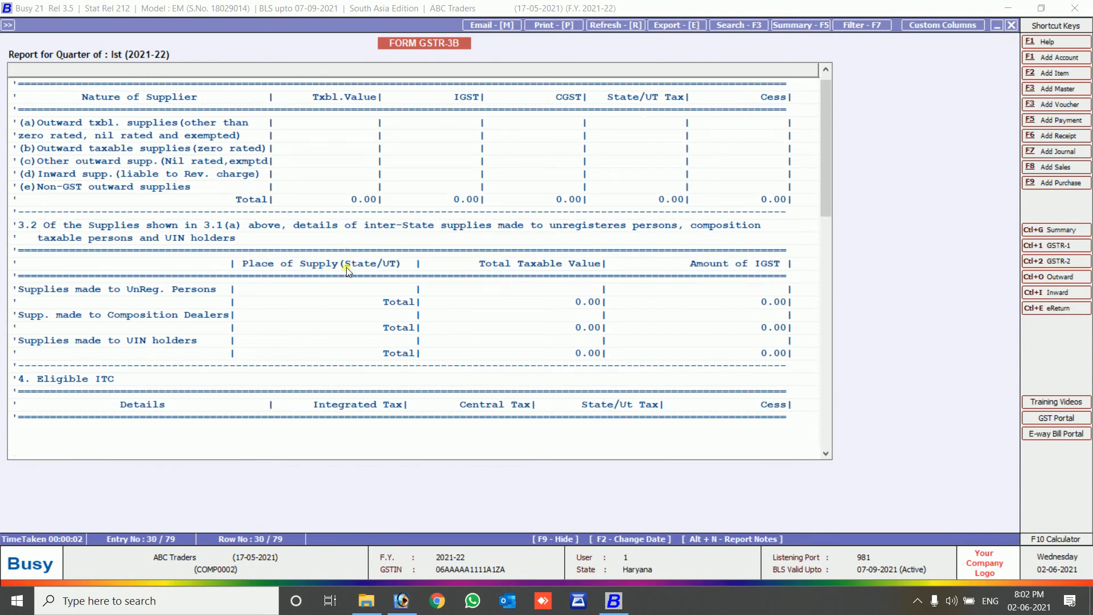
{"action": "key", "text": "Up"}
{"action": "key", "text": "Up"}
{"action": "key", "text": "Up"}
{"action": "key", "text": "Up"}
{"action": "key", "text": "Up"}
{"action": "key", "text": "Up"}
{"action": "key", "text": "Up"}
{"action": "key", "text": "Up"}
{"action": "key", "text": "Up"}
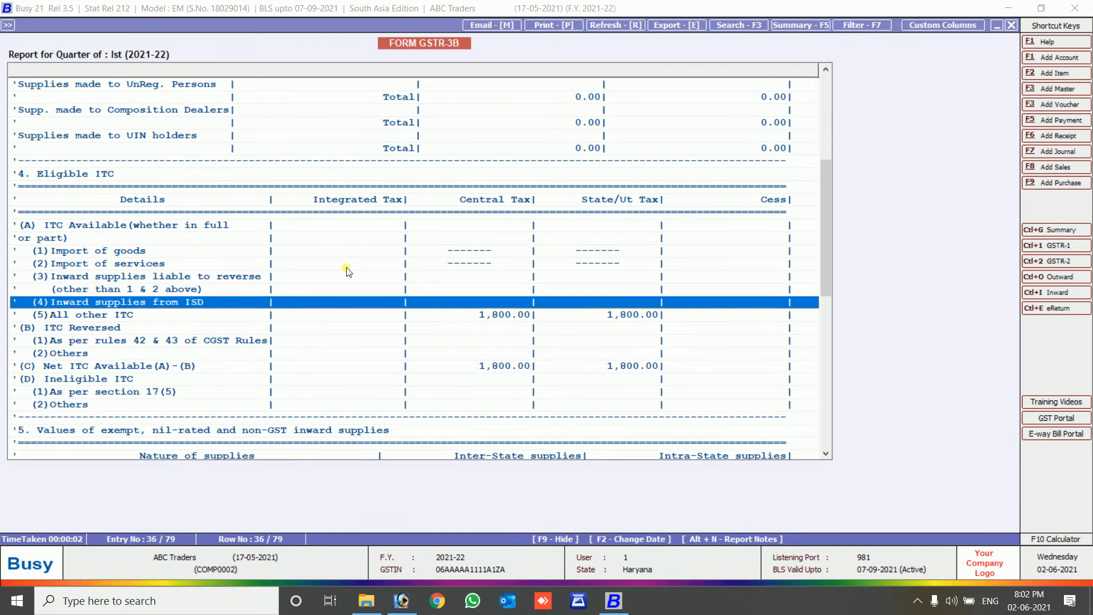
{"action": "key", "text": "Return"}
{"action": "key", "text": "Down"}
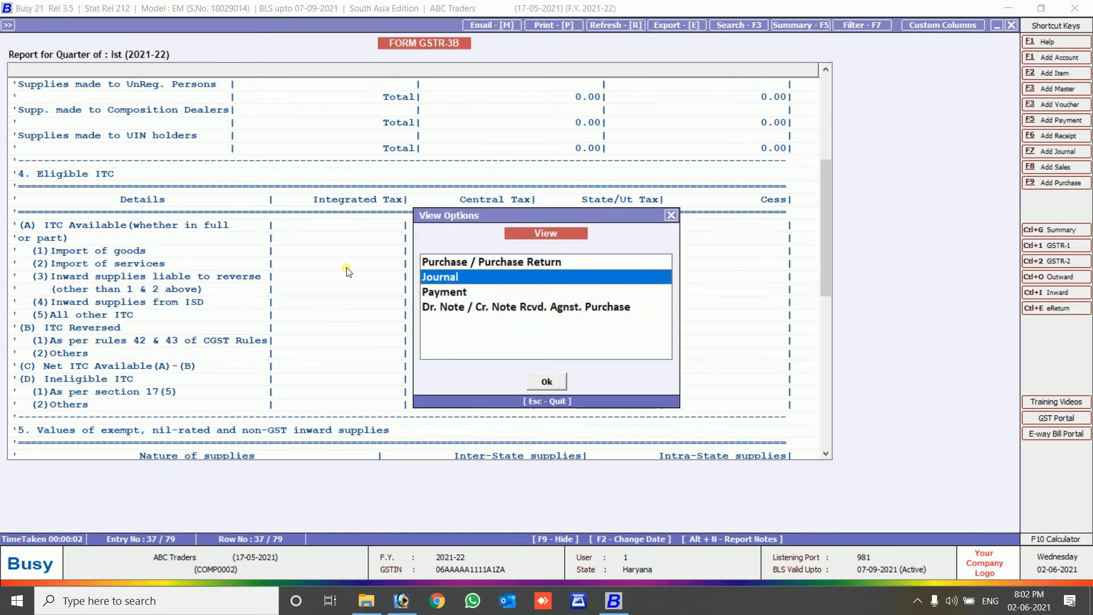
{"action": "key", "text": "Up"}
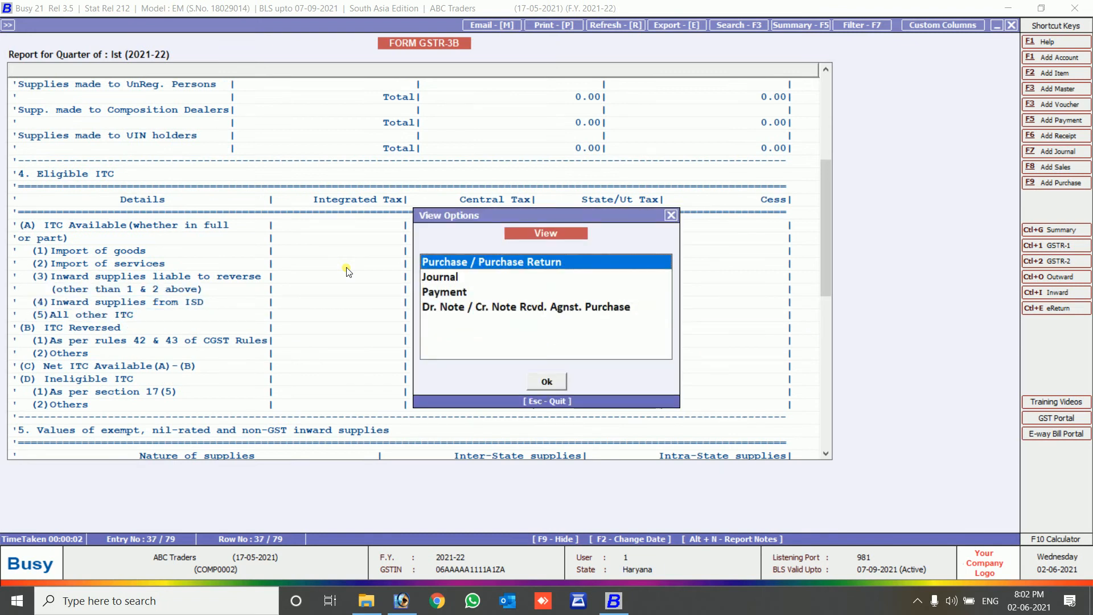
{"action": "key", "text": "Down"}
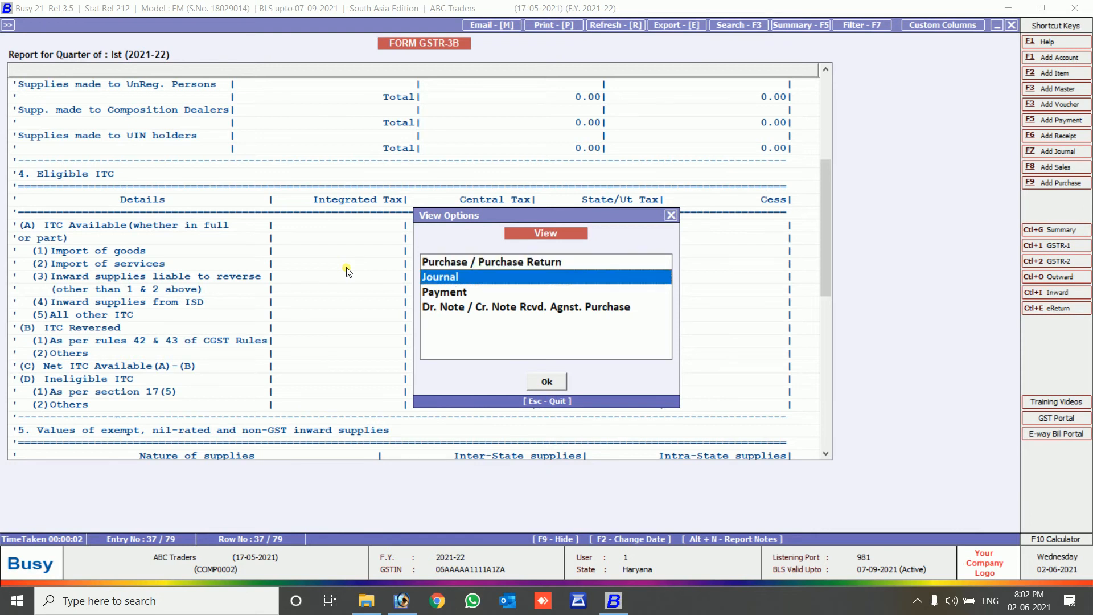
{"action": "key", "text": "Up"}
{"action": "key", "text": "Return"}
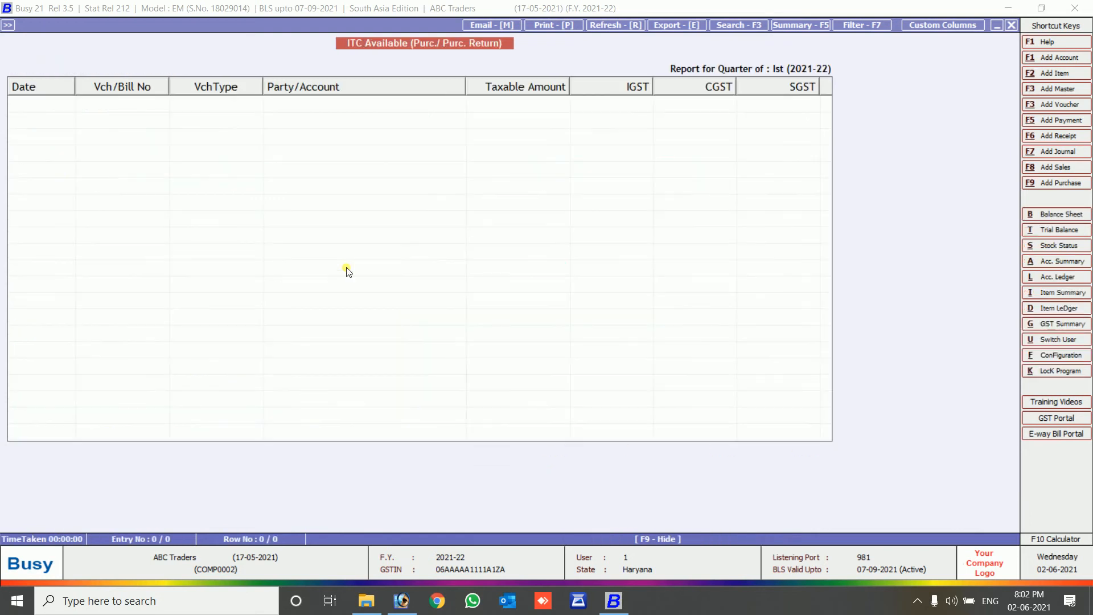
{"action": "key", "text": "Escape"}
{"action": "key", "text": "Down"}
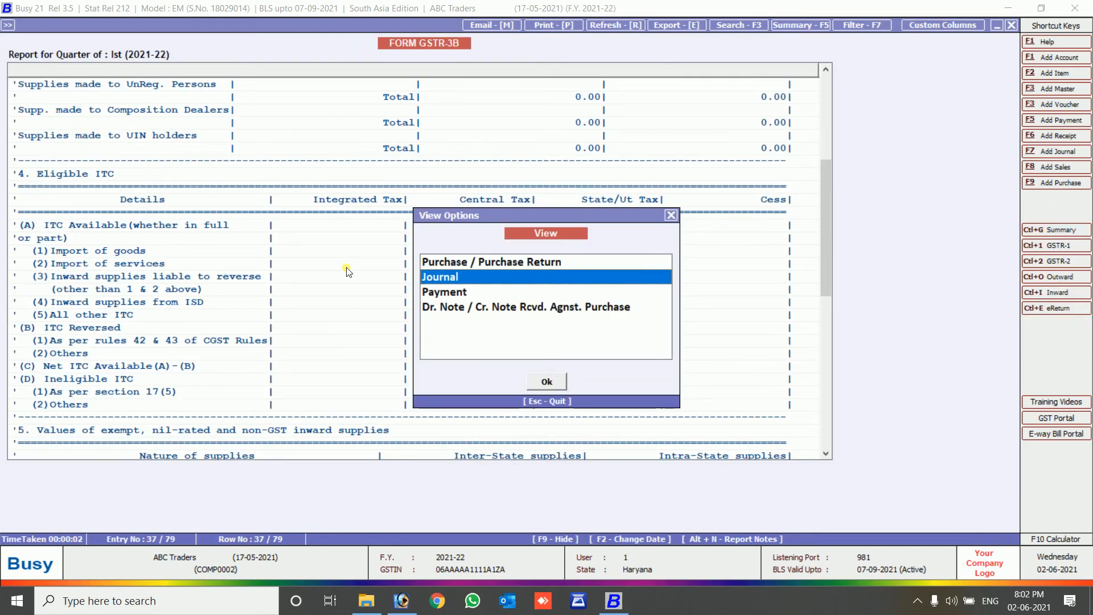
{"action": "key", "text": "Return"}
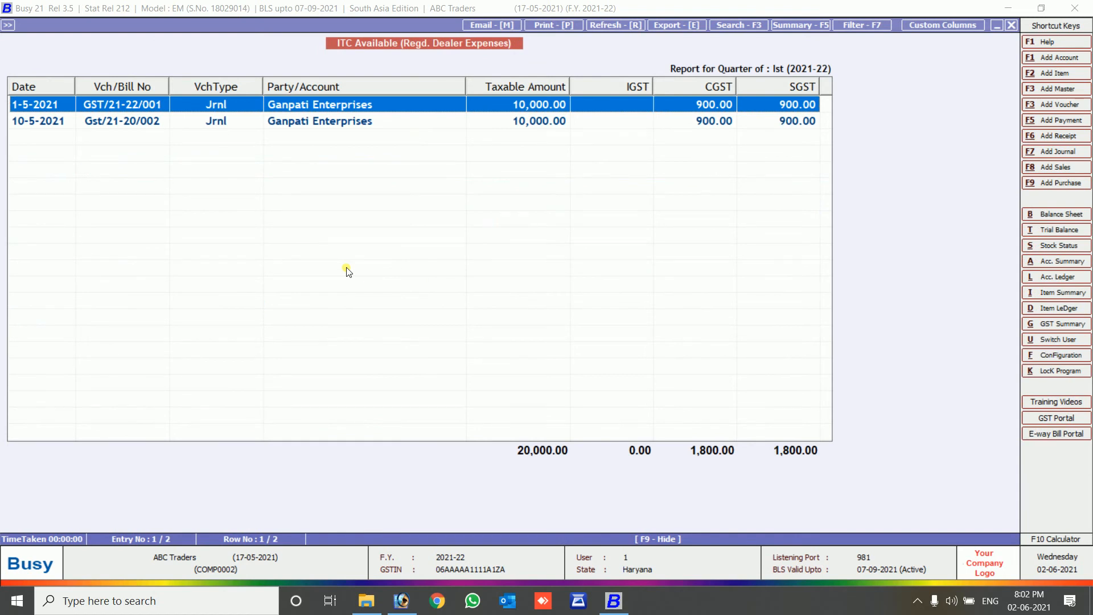
{"action": "key", "text": "Escape"}
{"action": "key", "text": "Escape"}
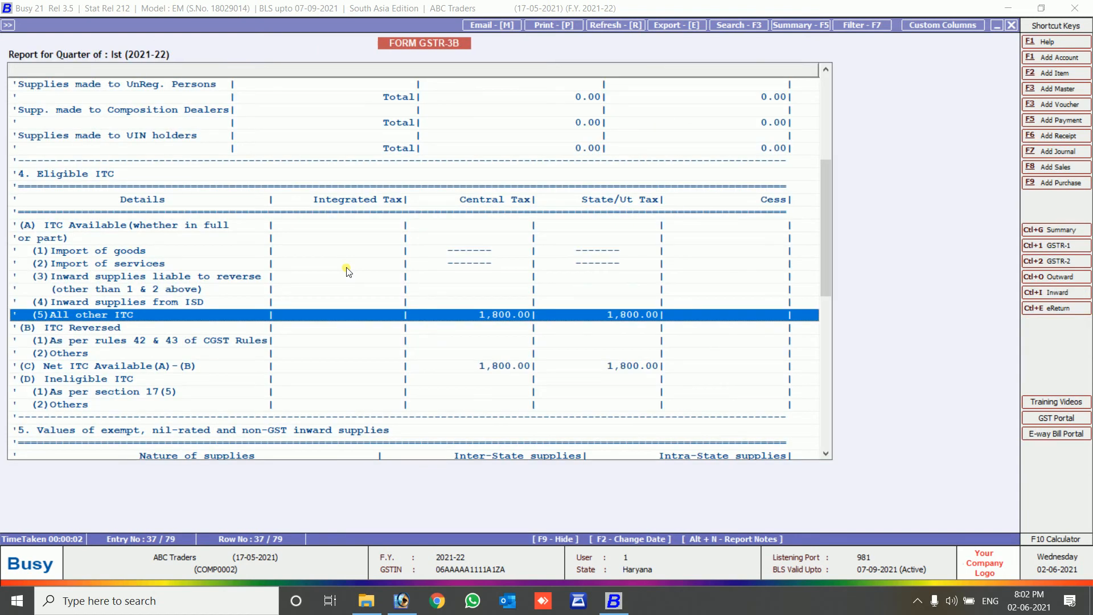
{"action": "key", "text": "Escape"}
{"action": "key", "text": "Escape"}
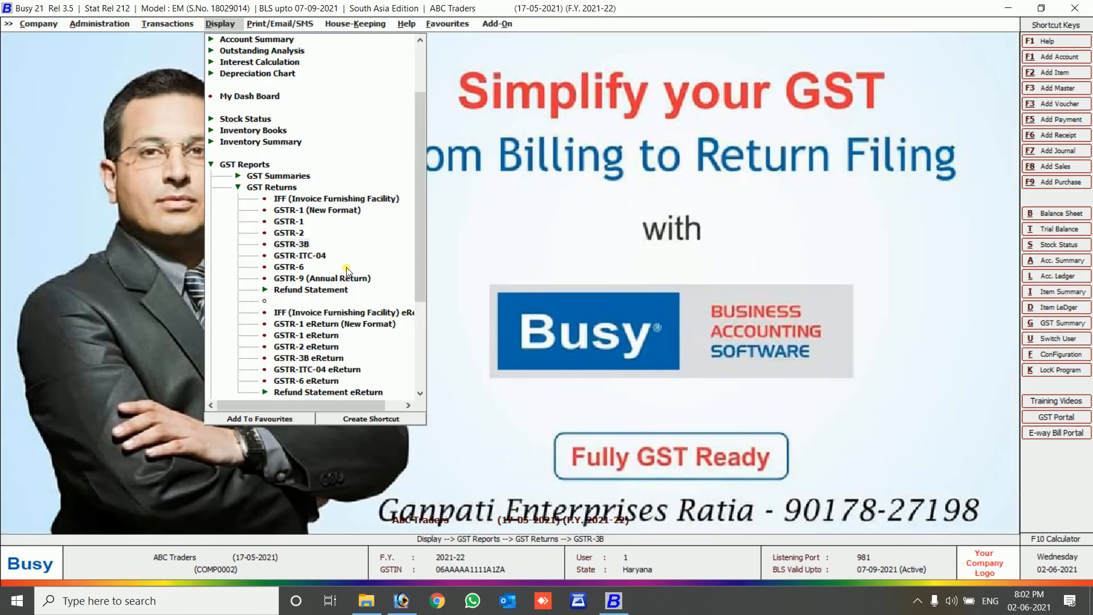
Generate the GSTR-2 report for 1-5-2021 to 10-5-2021.
{"action": "key", "text": "Up"}
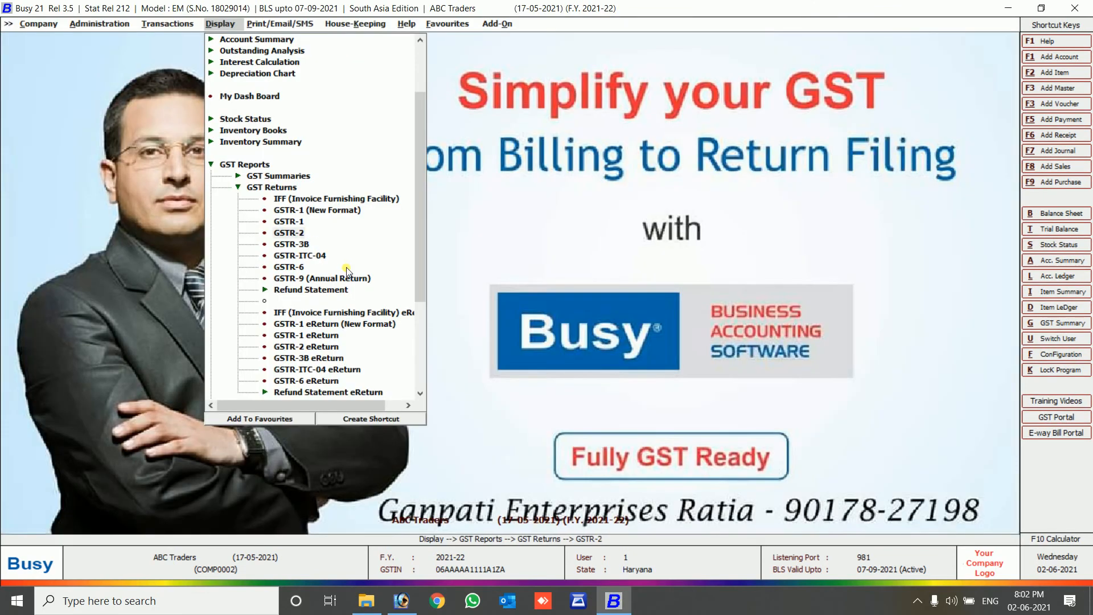
{"action": "key", "text": "Return"}
{"action": "key", "text": "Return"}
{"action": "key", "text": "Return"}
{"action": "key", "text": "Return"}
{"action": "key", "text": "Return"}
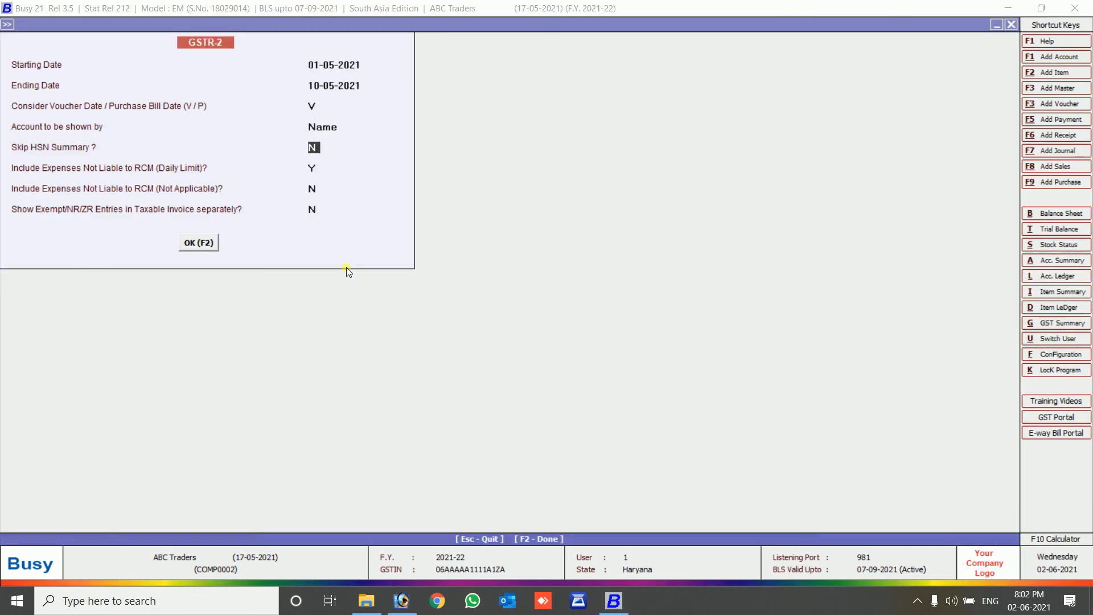
{"action": "key", "text": "F2"}
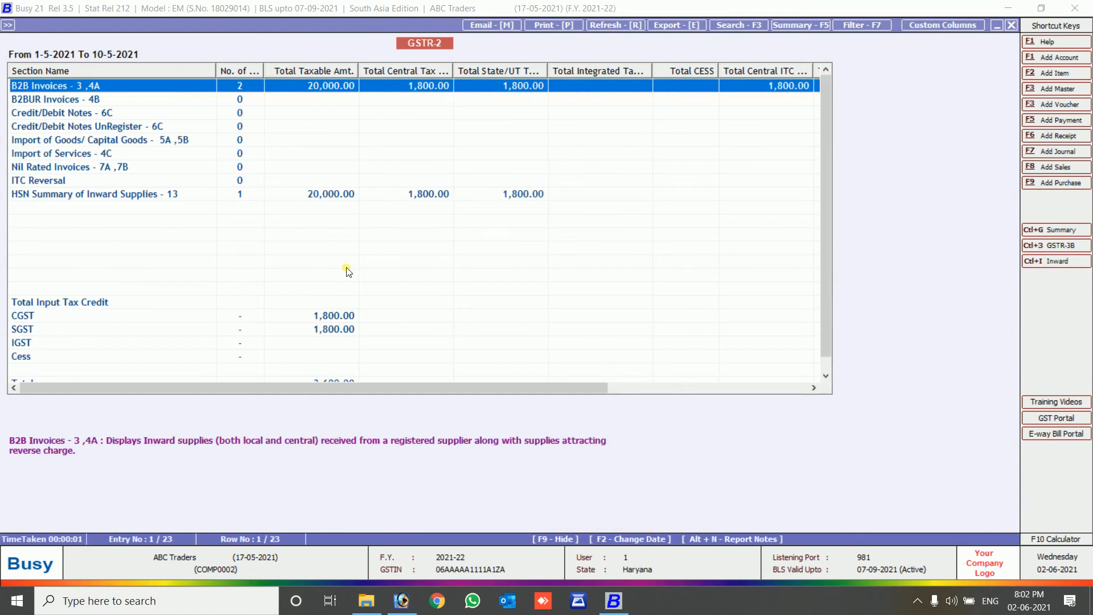
{"action": "key", "text": "Down"}
{"action": "key", "text": "Down"}
{"action": "key", "text": "Down"}
{"action": "key", "text": "Down"}
{"action": "key", "text": "Down"}
{"action": "key", "text": "Down"}
{"action": "key", "text": "Down"}
{"action": "key", "text": "Down"}
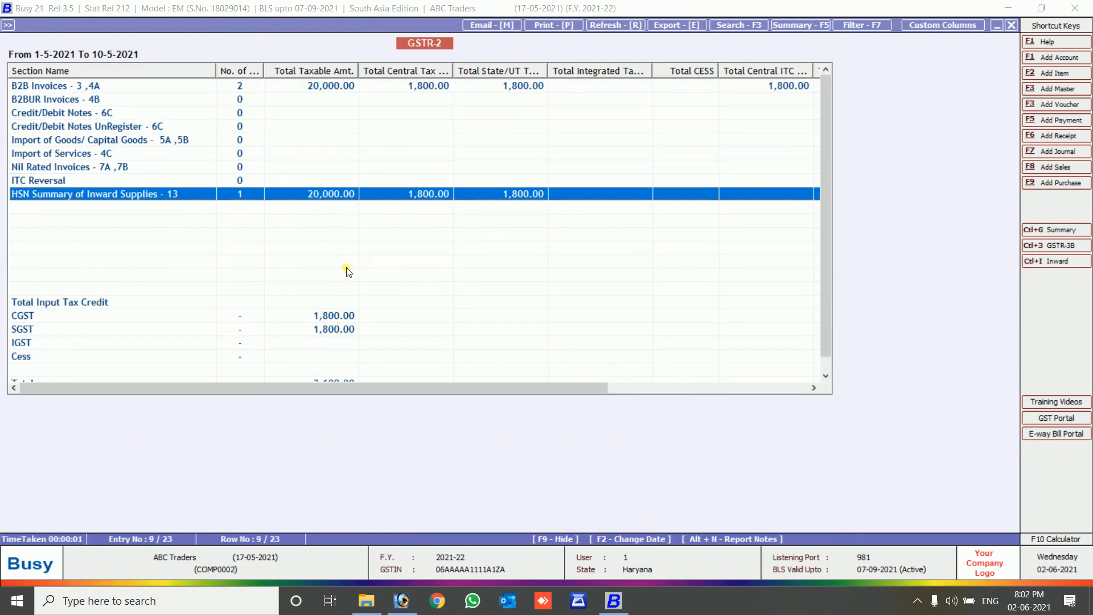
{"action": "key", "text": "Up"}
{"action": "key", "text": "Up"}
{"action": "key", "text": "Up"}
{"action": "key", "text": "Up"}
{"action": "key", "text": "Up"}
{"action": "key", "text": "Up"}
{"action": "key", "text": "Up"}
{"action": "key", "text": "Up"}
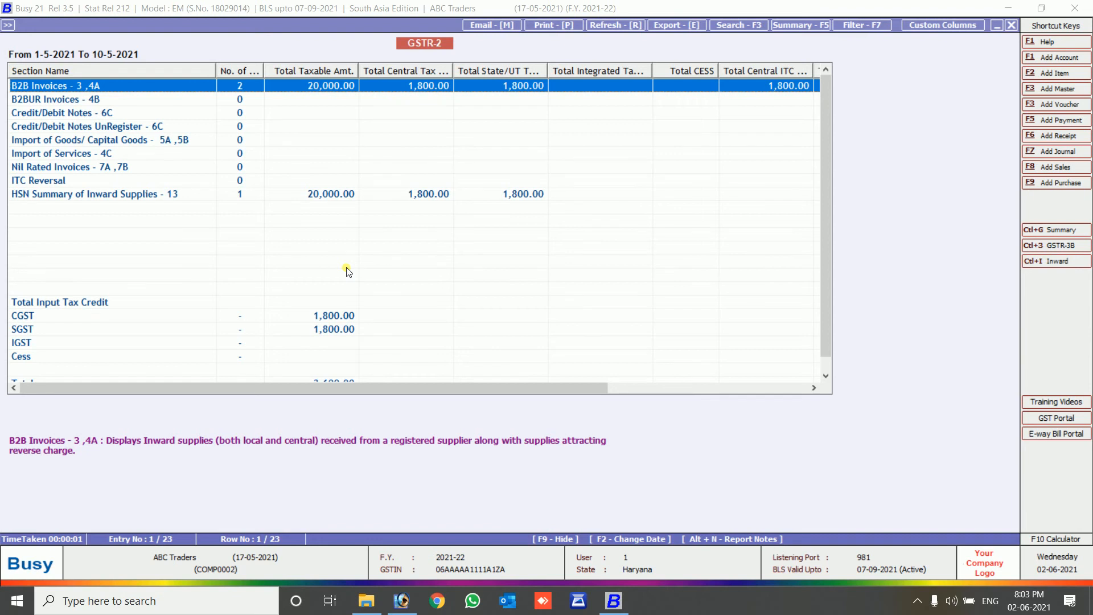
Review the two B2B invoices with a wider Supplier GSTIN column, then move to the HSN summary.
{"action": "key", "text": "Return"}
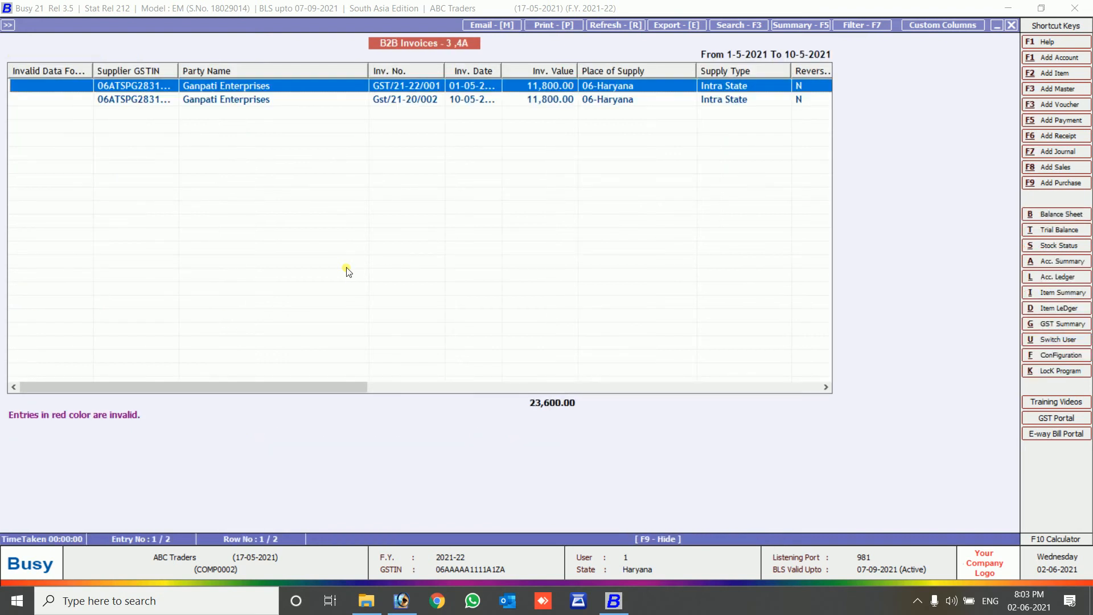
{"action": "key", "text": "Down"}
{"action": "key", "text": "Up"}
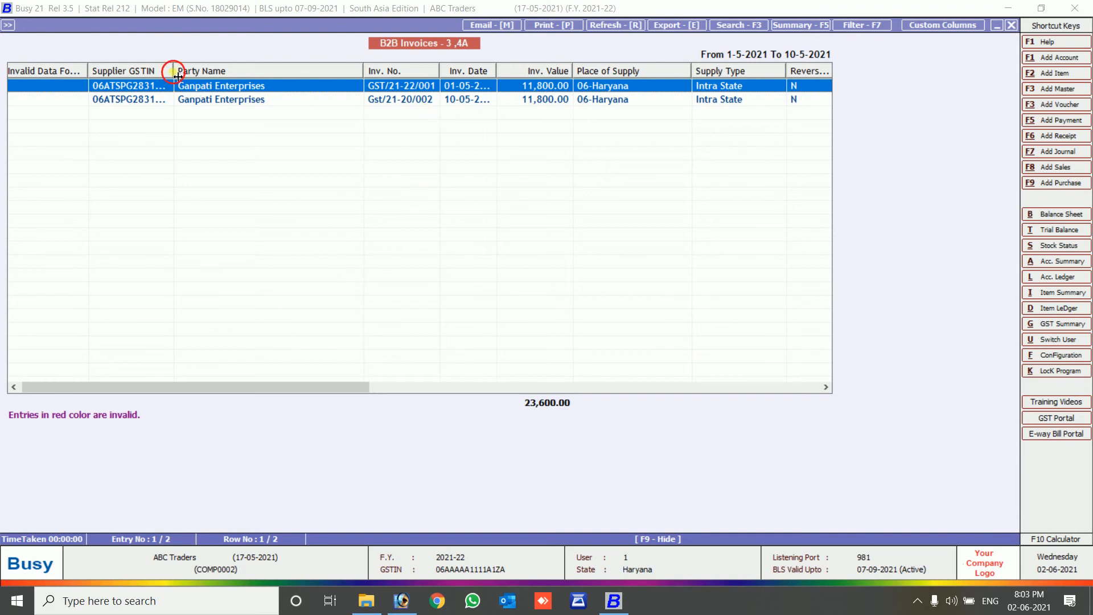
{"action": "left_click_drag", "start_coordinate": [176, 68], "coordinate": [204, 71]}
{"action": "key", "text": "Escape"}
{"action": "key", "text": "Down"}
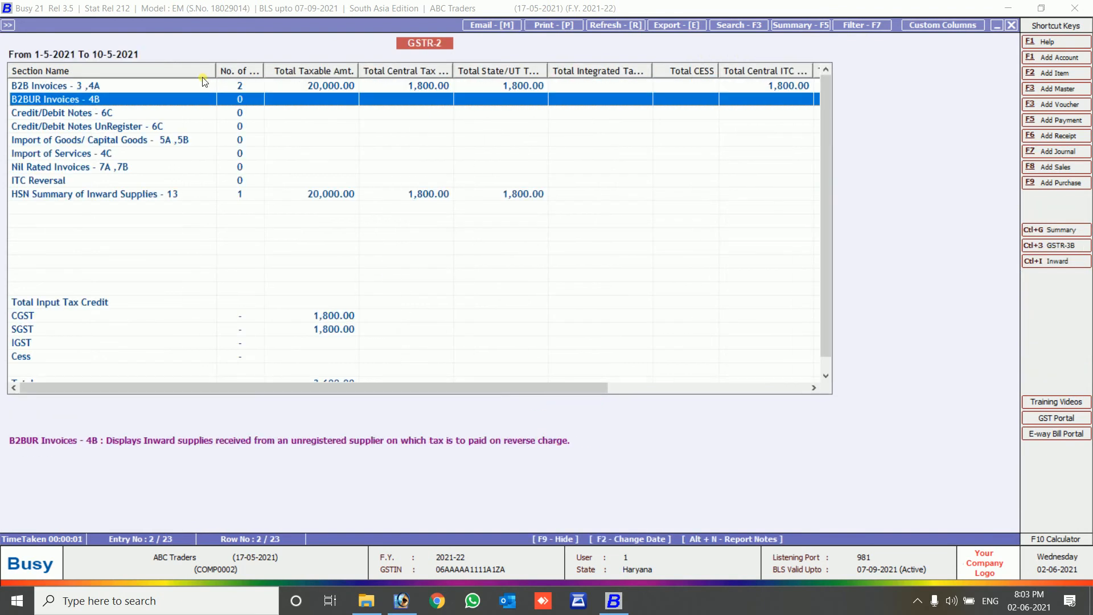
{"action": "key", "text": "Down"}
{"action": "key", "text": "Down"}
{"action": "key", "text": "Down"}
{"action": "key", "text": "Down"}
{"action": "key", "text": "Down"}
{"action": "key", "text": "Down"}
{"action": "key", "text": "Down"}
From the HSN Summary, load all HSN/SAC codes and units for the HSN 3803 row.
{"action": "key", "text": "Return"}
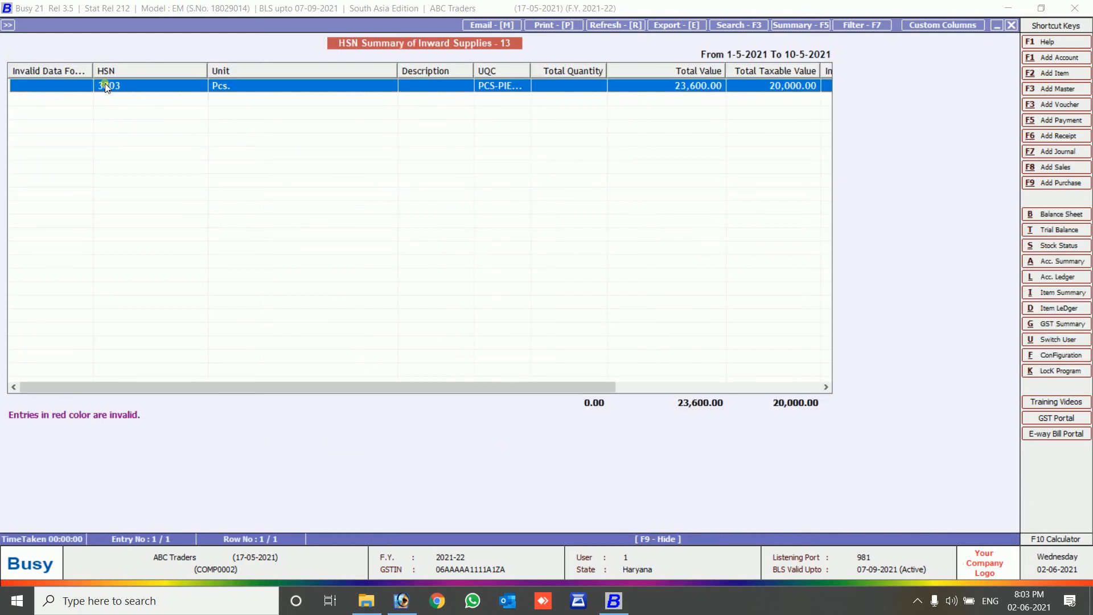
{"action": "double_click", "coordinate": [517, 86]}
{"action": "key", "text": "Down"}
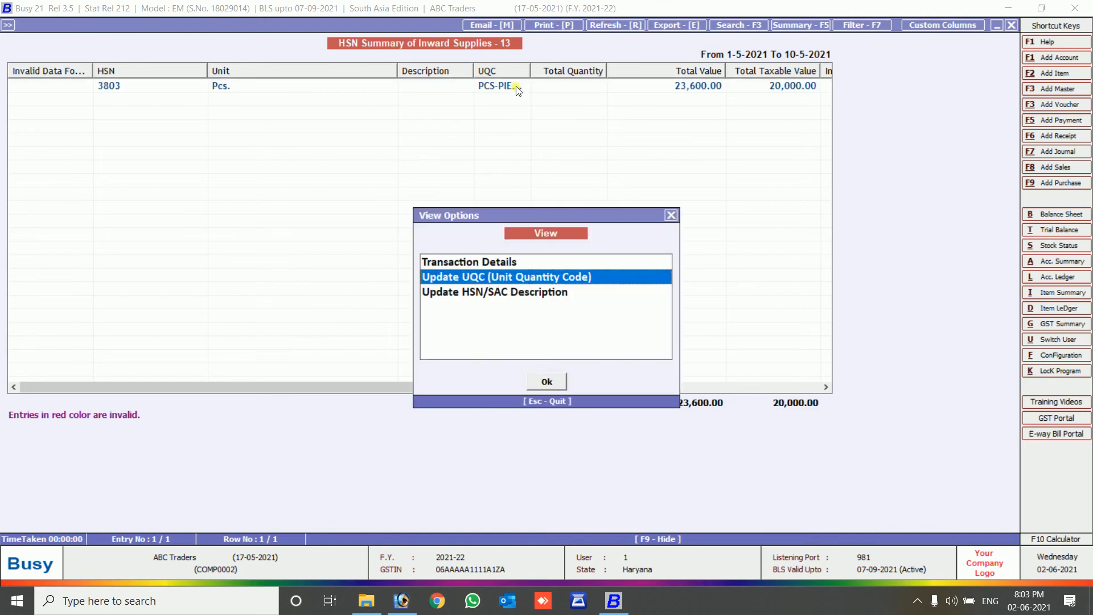
{"action": "key", "text": "Down"}
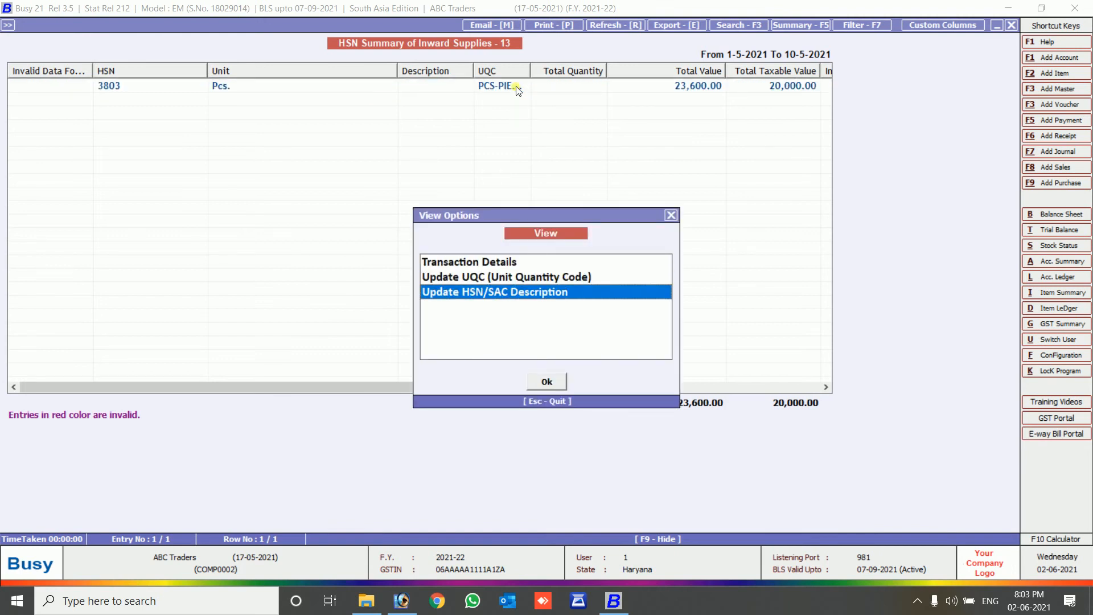
{"action": "key", "text": "Return"}
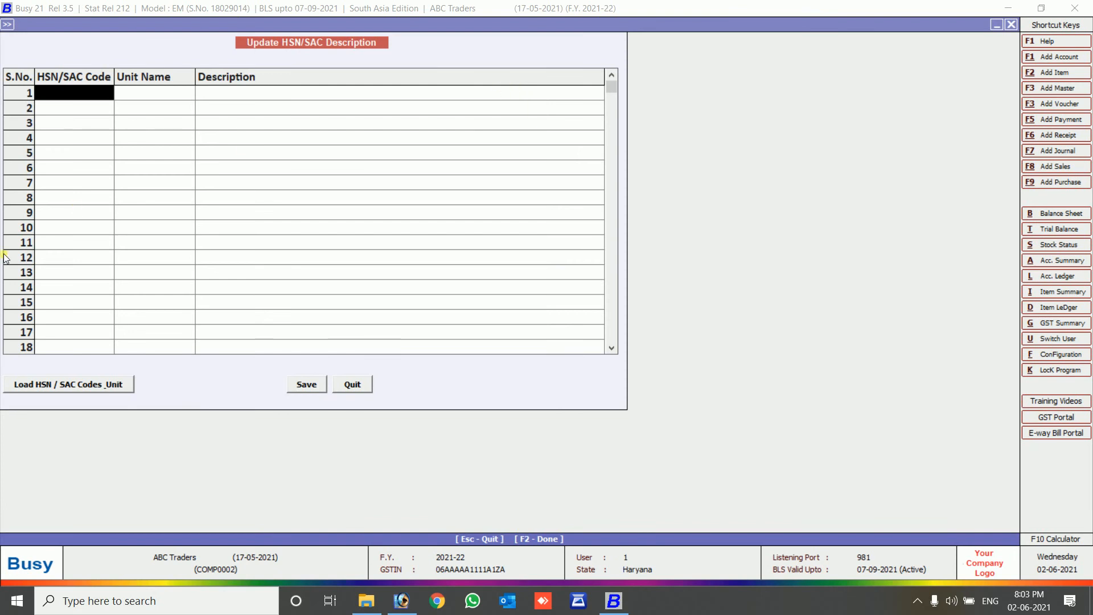
{"action": "left_click", "coordinate": [61, 384]}
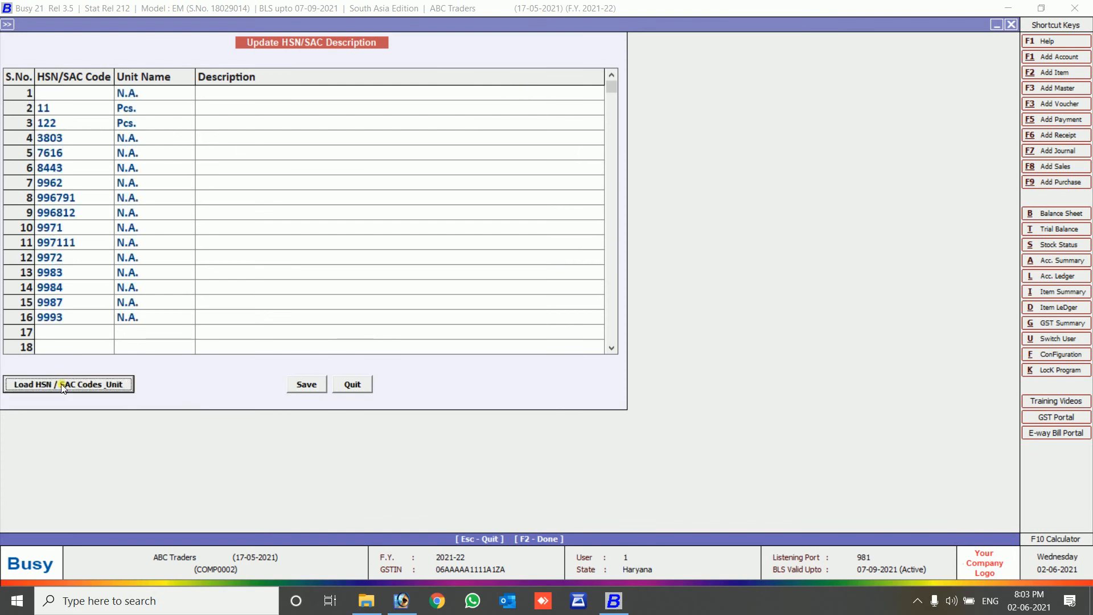
Close the HSN windows and the GSTR-2 report, returning to its 01-05-2021 to 10-05-2021 options.
{"action": "key", "text": "Escape"}
{"action": "key", "text": "Escape"}
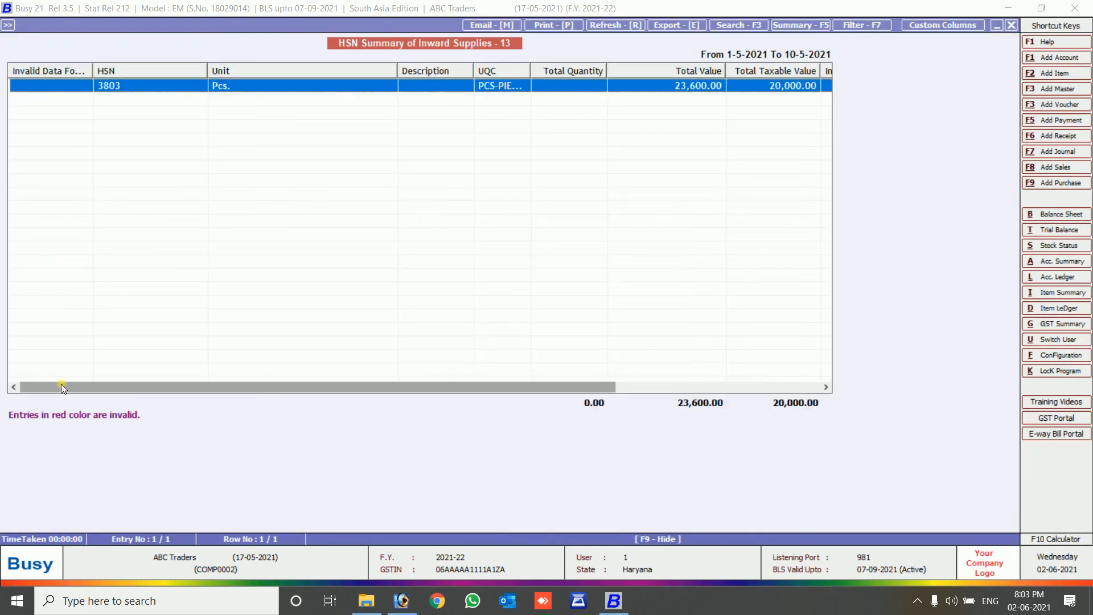
{"action": "key", "text": "Escape"}
{"action": "key", "text": "Down"}
{"action": "key", "text": "Down"}
{"action": "key", "text": "Down"}
{"action": "key", "text": "Down"}
{"action": "key", "text": "Down"}
{"action": "key", "text": "Down"}
{"action": "key", "text": "Down"}
{"action": "key", "text": "Down"}
{"action": "key", "text": "Down"}
{"action": "key", "text": "Down"}
{"action": "key", "text": "Down"}
{"action": "key", "text": "Down"}
{"action": "key", "text": "Down"}
{"action": "key", "text": "Down"}
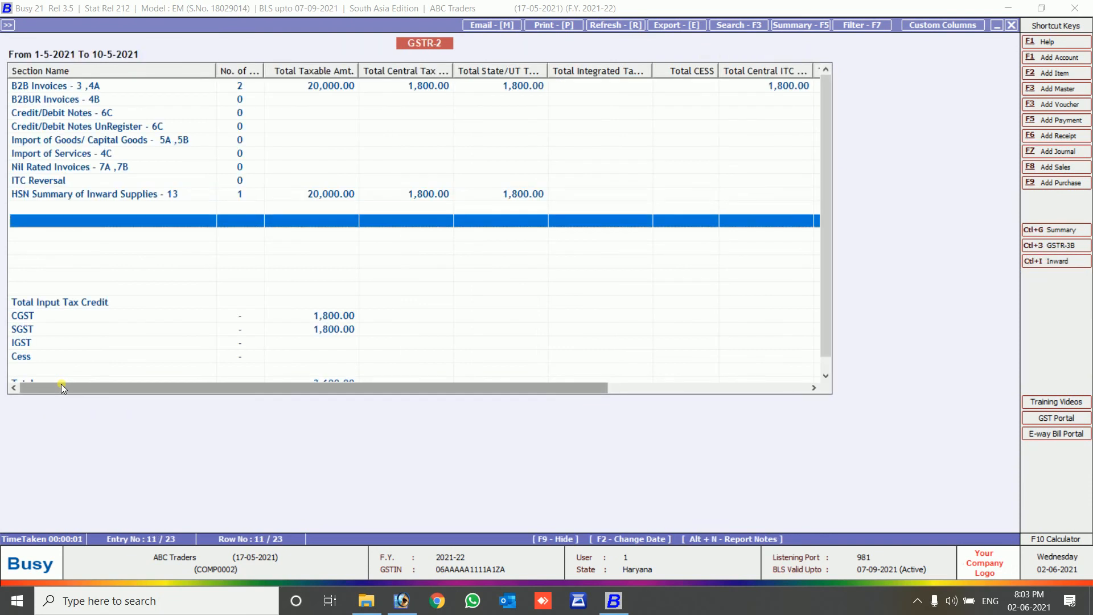
{"action": "key", "text": "Escape"}
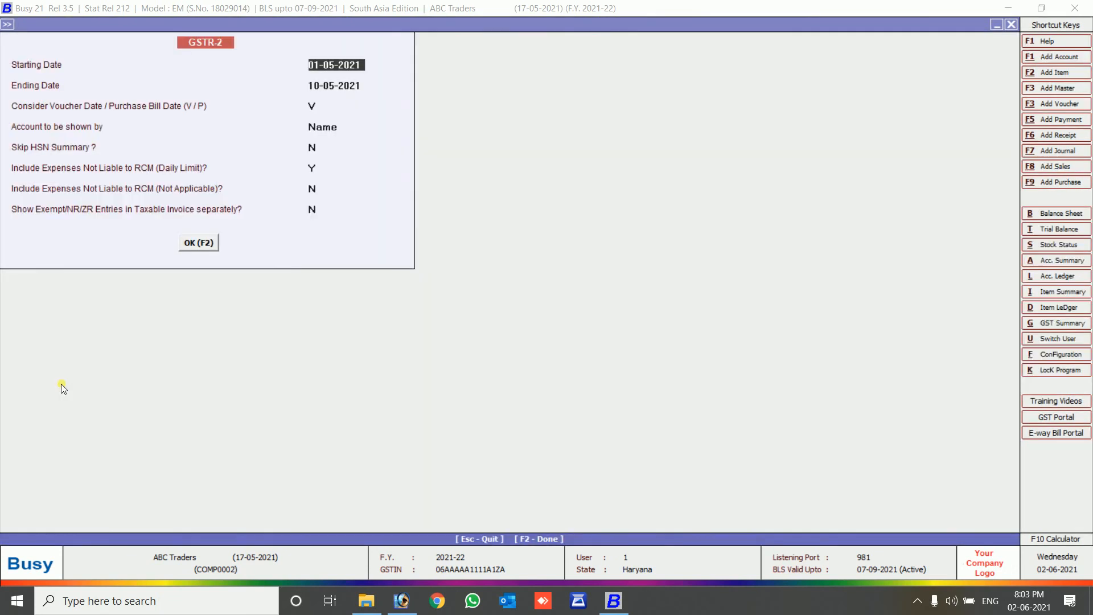
{"action": "key", "text": "Escape"}
{"action": "key", "text": "Escape"}
Generate the GSTR-3B report for Quarter Ist from the GST returns list.
{"action": "key", "text": "Return"}
{"action": "key", "text": "Down"}
{"action": "key", "text": "Down"}
{"action": "key", "text": "Down"}
{"action": "key", "text": "Down"}
{"action": "key", "text": "Down"}
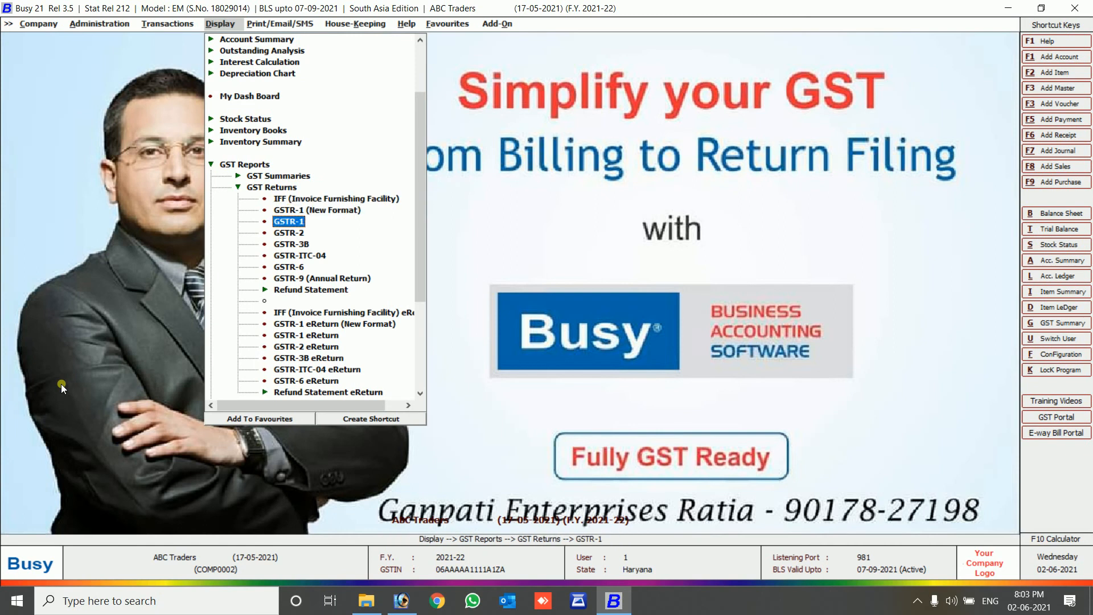
{"action": "key", "text": "Up"}
{"action": "key", "text": "Up"}
{"action": "key", "text": "Return"}
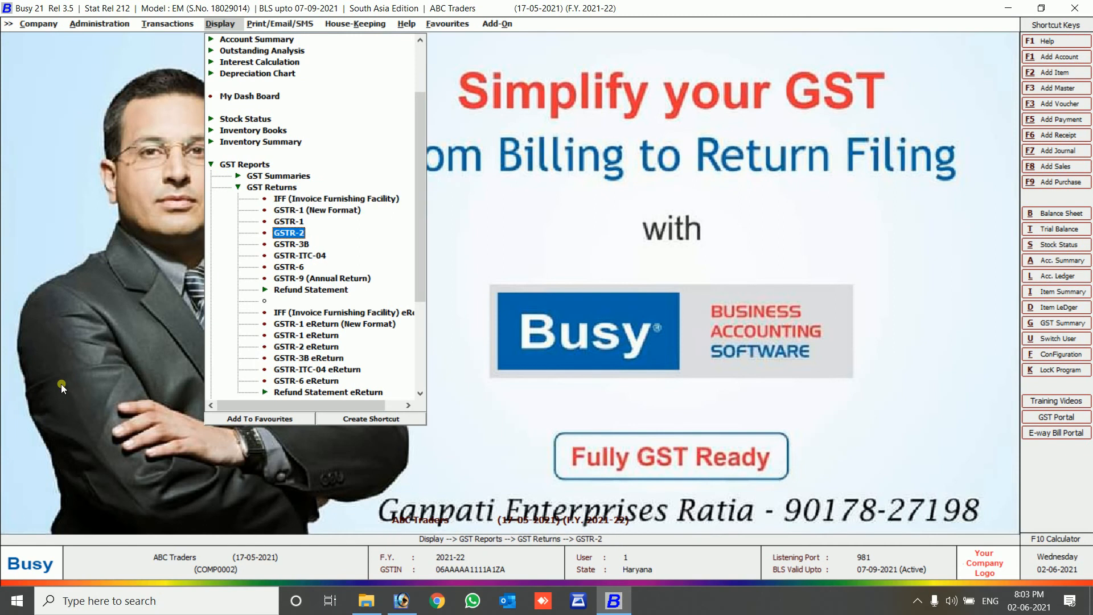
{"action": "key", "text": "Down"}
{"action": "key", "text": "Return"}
{"action": "key", "text": "Return"}
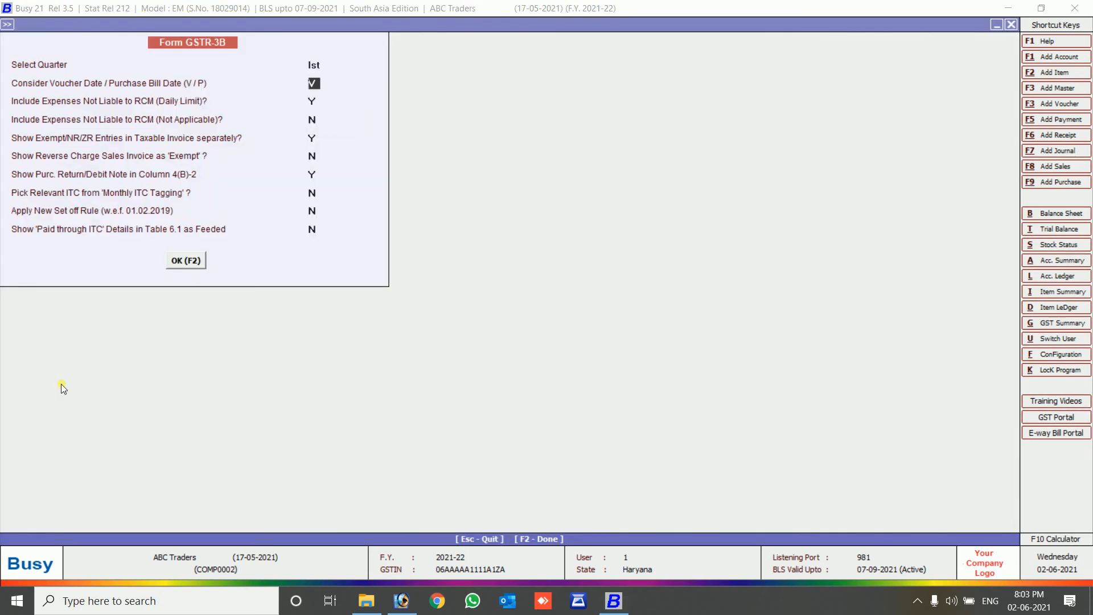
{"action": "key", "text": "Return"}
{"action": "key", "text": "Return"}
{"action": "key", "text": "Return"}
{"action": "key", "text": "Return"}
{"action": "key", "text": "F2"}
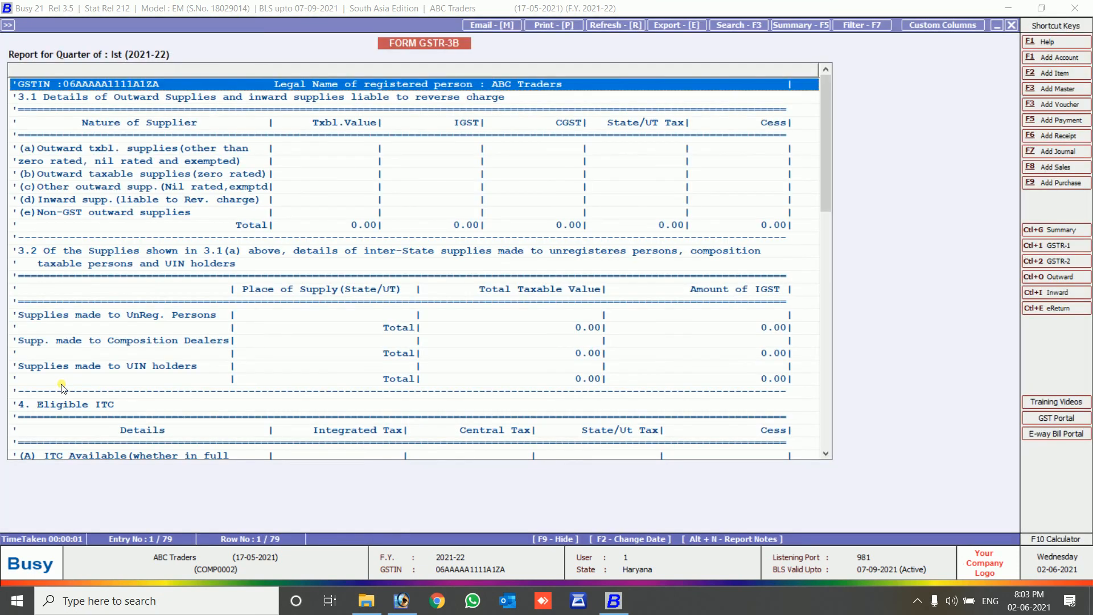
Review the Eligible ITC rows, checking the 1,800.00 net central and state ITC under All other ITC.
{"action": "key", "text": "Down"}
{"action": "key", "text": "Down"}
{"action": "key", "text": "Down"}
{"action": "key", "text": "Down"}
{"action": "key", "text": "Down"}
{"action": "key", "text": "Down"}
{"action": "key", "text": "Down"}
{"action": "key", "text": "Down"}
{"action": "key", "text": "Down"}
{"action": "key", "text": "Down"}
{"action": "key", "text": "Down"}
{"action": "key", "text": "Down"}
{"action": "key", "text": "Down"}
{"action": "key", "text": "Down"}
{"action": "key", "text": "Down"}
{"action": "key", "text": "Down"}
{"action": "key", "text": "Down"}
{"action": "key", "text": "Down"}
{"action": "key", "text": "Down"}
{"action": "key", "text": "Down"}
{"action": "key", "text": "Down"}
{"action": "key", "text": "Down"}
{"action": "key", "text": "Down"}
{"action": "key", "text": "Down"}
{"action": "key", "text": "Down"}
{"action": "key", "text": "Down"}
{"action": "key", "text": "Down"}
{"action": "key", "text": "Down"}
{"action": "key", "text": "Down"}
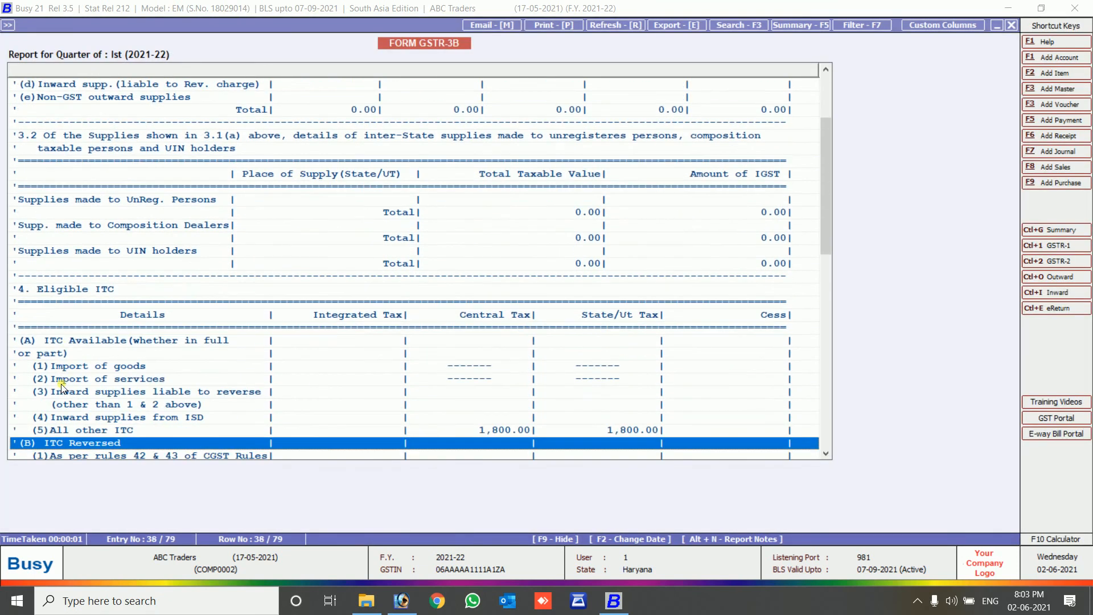
{"action": "key", "text": "Down"}
{"action": "key", "text": "Down"}
{"action": "key", "text": "Down"}
{"action": "key", "text": "Down"}
{"action": "key", "text": "Down"}
{"action": "key", "text": "Down"}
{"action": "key", "text": "Down"}
{"action": "key", "text": "Down"}
{"action": "key", "text": "Down"}
{"action": "key", "text": "Down"}
{"action": "key", "text": "Down"}
{"action": "key", "text": "Down"}
{"action": "key", "text": "Down"}
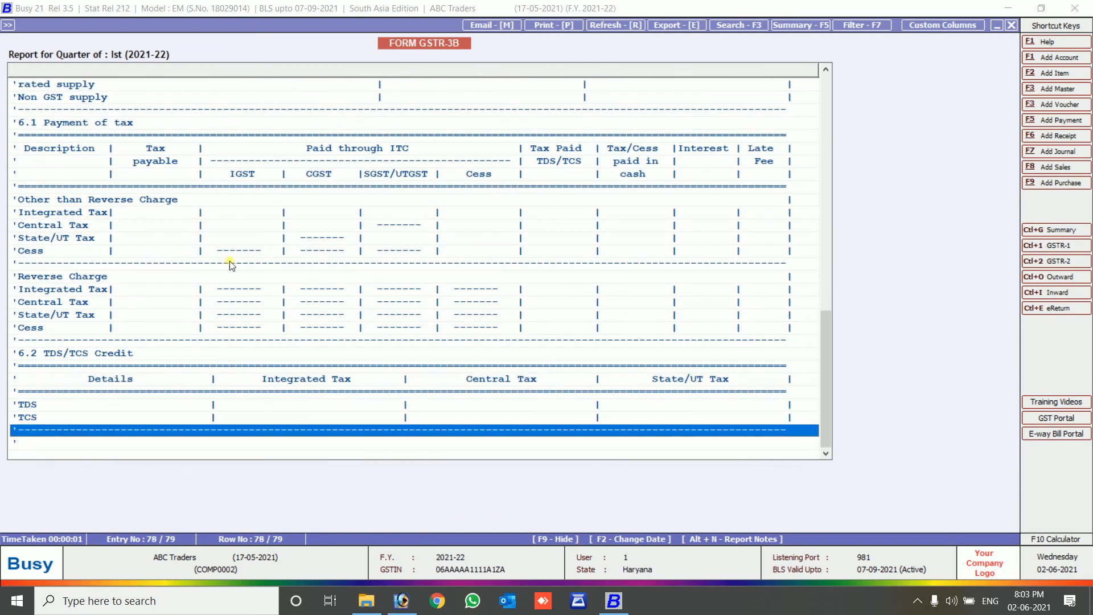
{"action": "key", "text": "Up"}
{"action": "key", "text": "Up"}
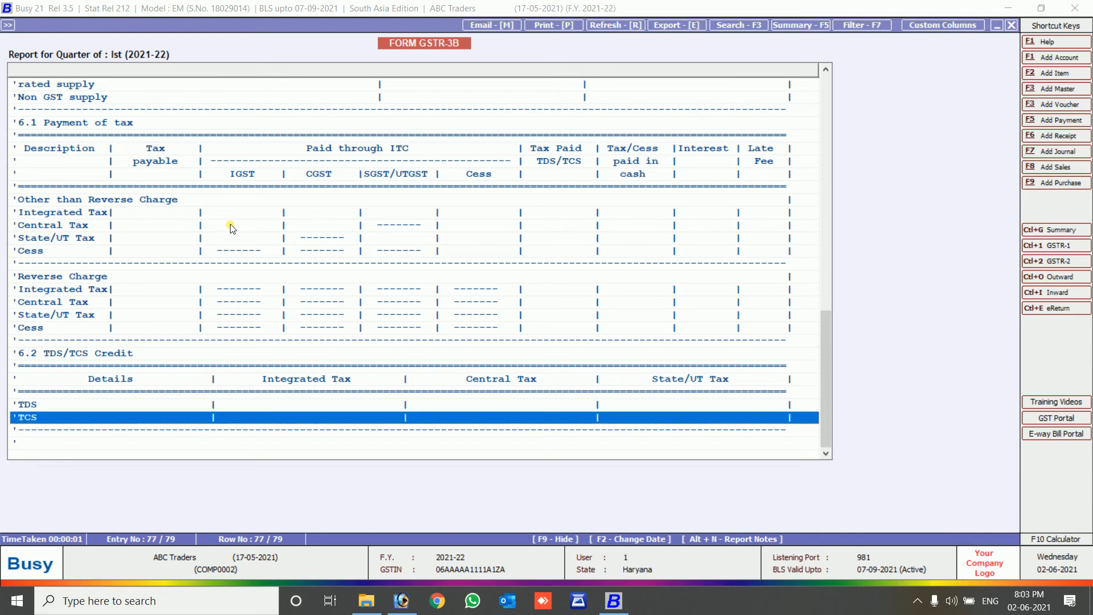
{"action": "key", "text": "Down"}
{"action": "key", "text": "Down"}
{"action": "key", "text": "Down"}
{"action": "key", "text": "Up"}
{"action": "key", "text": "Up"}
{"action": "key", "text": "Up"}
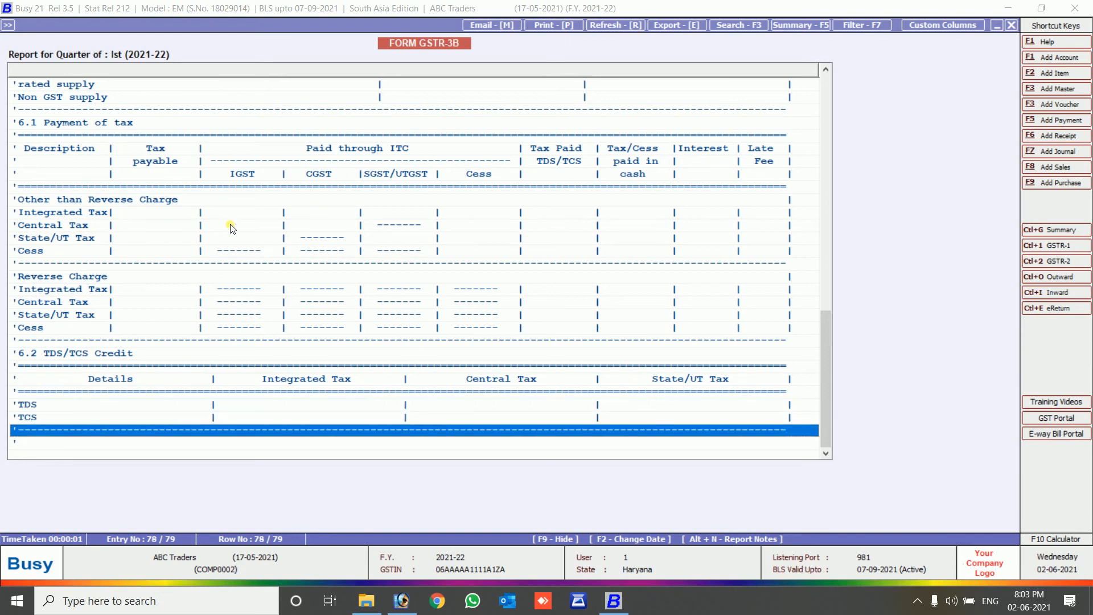
{"action": "key", "text": "Up"}
{"action": "key", "text": "Up"}
{"action": "key", "text": "Up"}
{"action": "key", "text": "Up"}
{"action": "key", "text": "Up"}
{"action": "key", "text": "Up"}
{"action": "key", "text": "Up"}
{"action": "key", "text": "Up"}
{"action": "key", "text": "Up"}
{"action": "key", "text": "Up"}
{"action": "key", "text": "Up"}
{"action": "key", "text": "Up"}
{"action": "key", "text": "Up"}
{"action": "key", "text": "Up"}
{"action": "key", "text": "Up"}
{"action": "key", "text": "Up"}
{"action": "key", "text": "Up"}
{"action": "key", "text": "Up"}
{"action": "key", "text": "Up"}
{"action": "key", "text": "Up"}
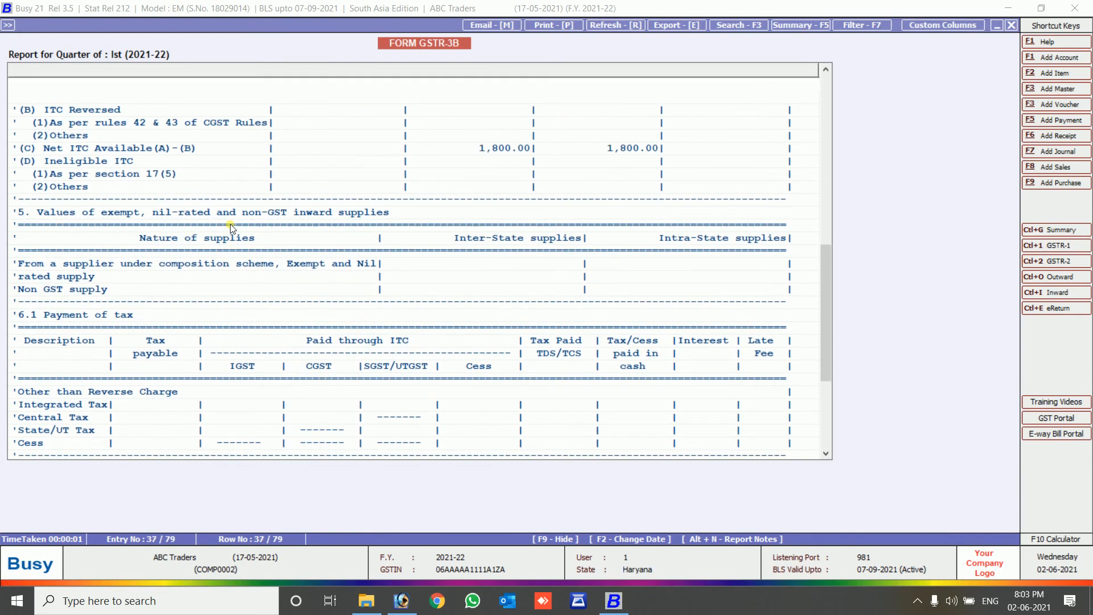
{"action": "key", "text": "Down"}
{"action": "key", "text": "Down"}
{"action": "key", "text": "Down"}
{"action": "key", "text": "Down"}
{"action": "key", "text": "Down"}
{"action": "key", "text": "Down"}
{"action": "key", "text": "Down"}
{"action": "key", "text": "Down"}
{"action": "key", "text": "Down"}
{"action": "key", "text": "Down"}
{"action": "key", "text": "Down"}
{"action": "key", "text": "Down"}
{"action": "key", "text": "Down"}
{"action": "key", "text": "Down"}
{"action": "key", "text": "Down"}
{"action": "key", "text": "Down"}
{"action": "key", "text": "Down"}
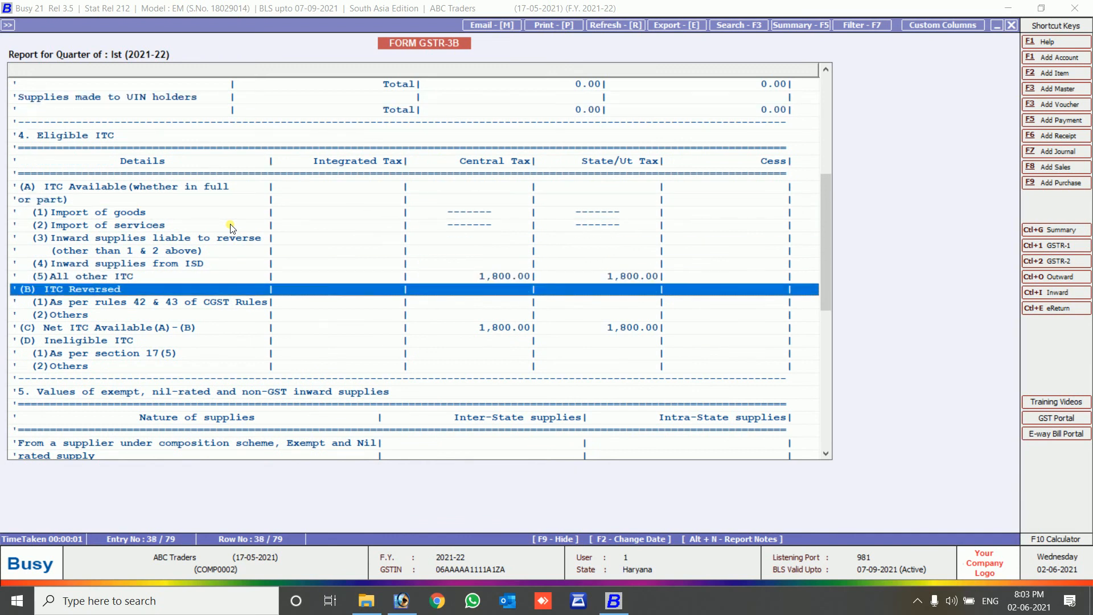
{"action": "key", "text": "Down"}
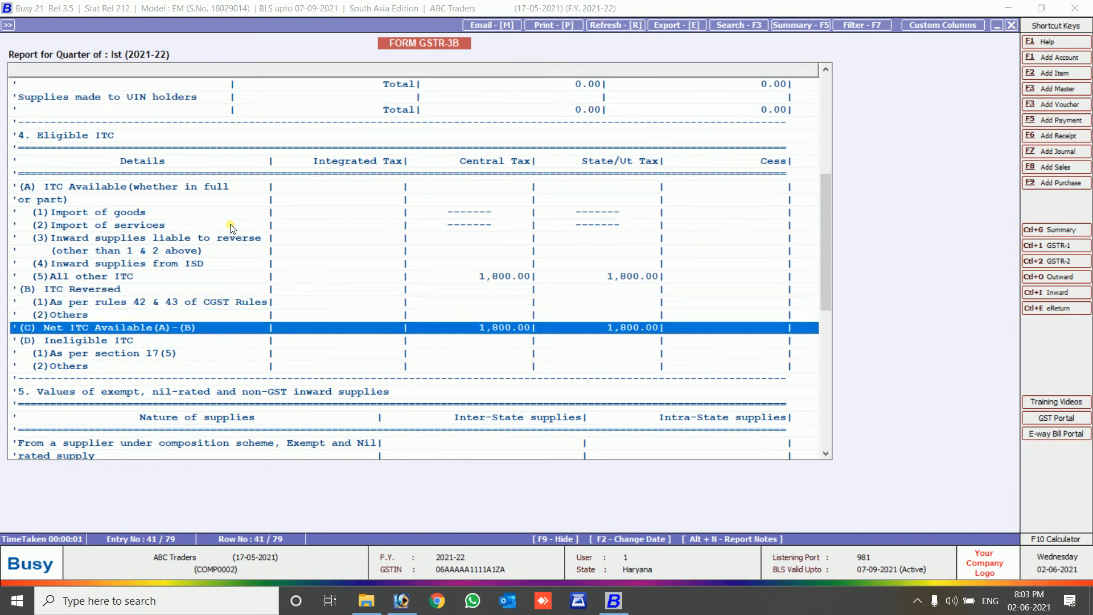
{"action": "key", "text": "Up"}
{"action": "key", "text": "Up"}
{"action": "key", "text": "Up"}
{"action": "key", "text": "Up"}
{"action": "key", "text": "Return"}
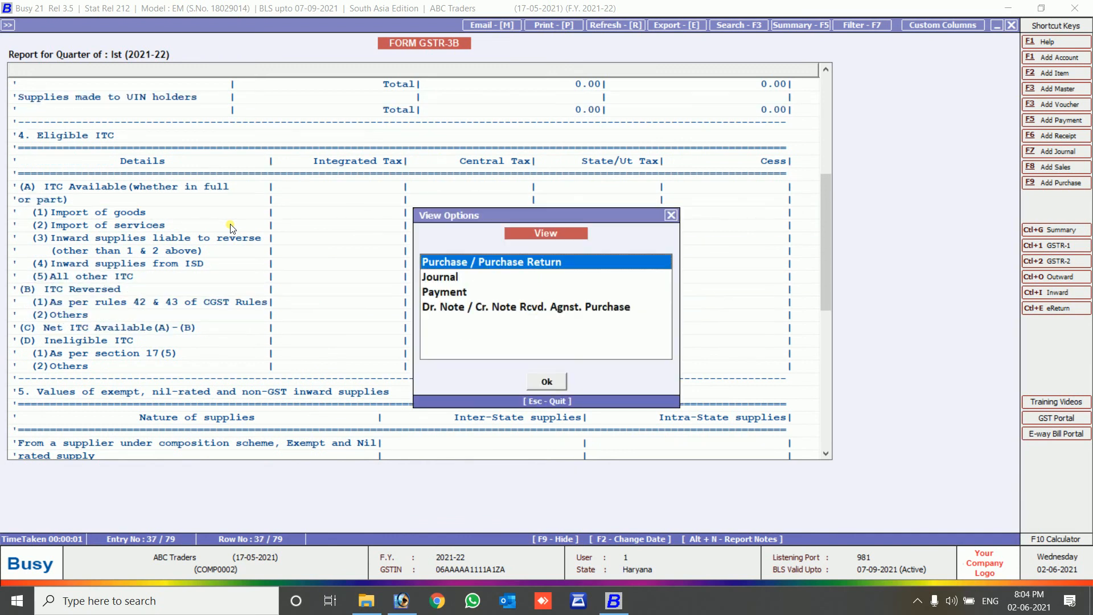
Close the GSTR-3B report and go to the Form GSTR-3B print options.
{"action": "key", "text": "Escape"}
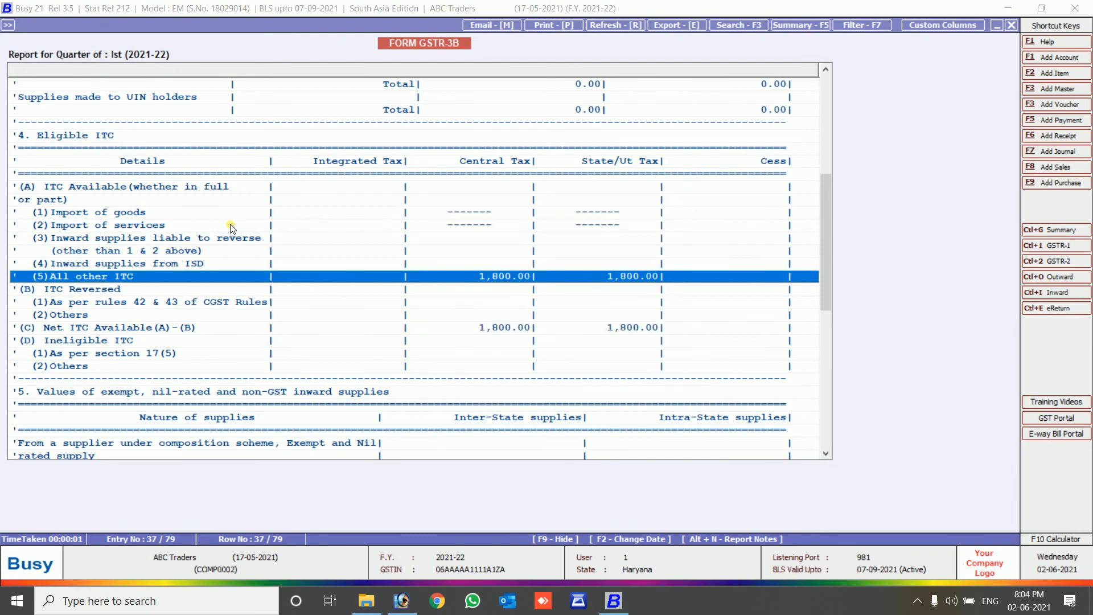
{"action": "key", "text": "p"}
{"action": "key", "text": "Return"}
{"action": "key", "text": "Return"}
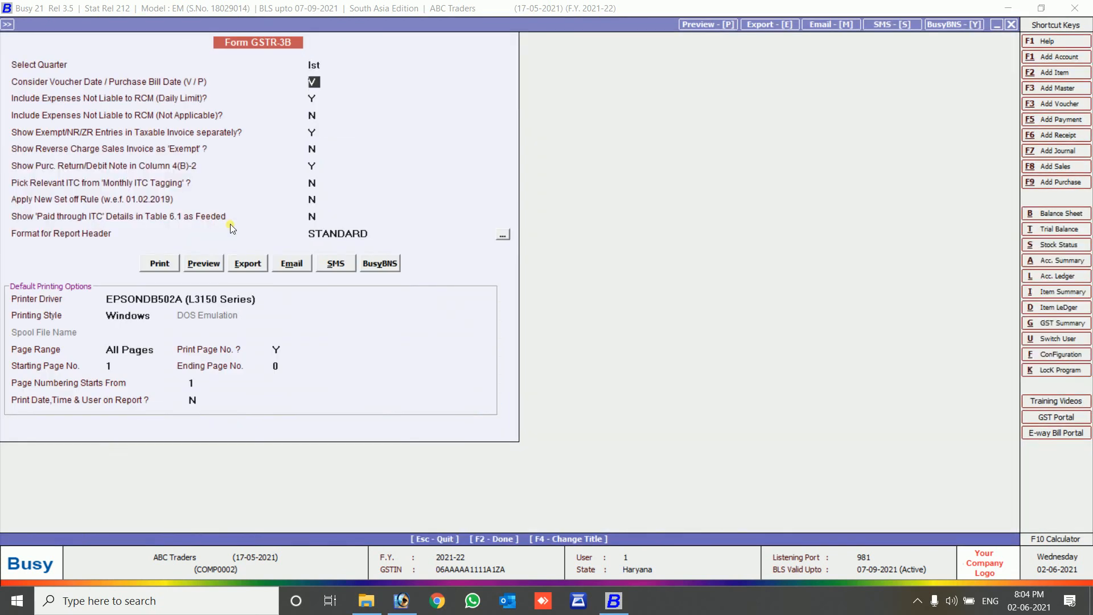
Preview both pages of Form GSTR-3B, then close the preview and the options form.
{"action": "left_click", "coordinate": [204, 266]}
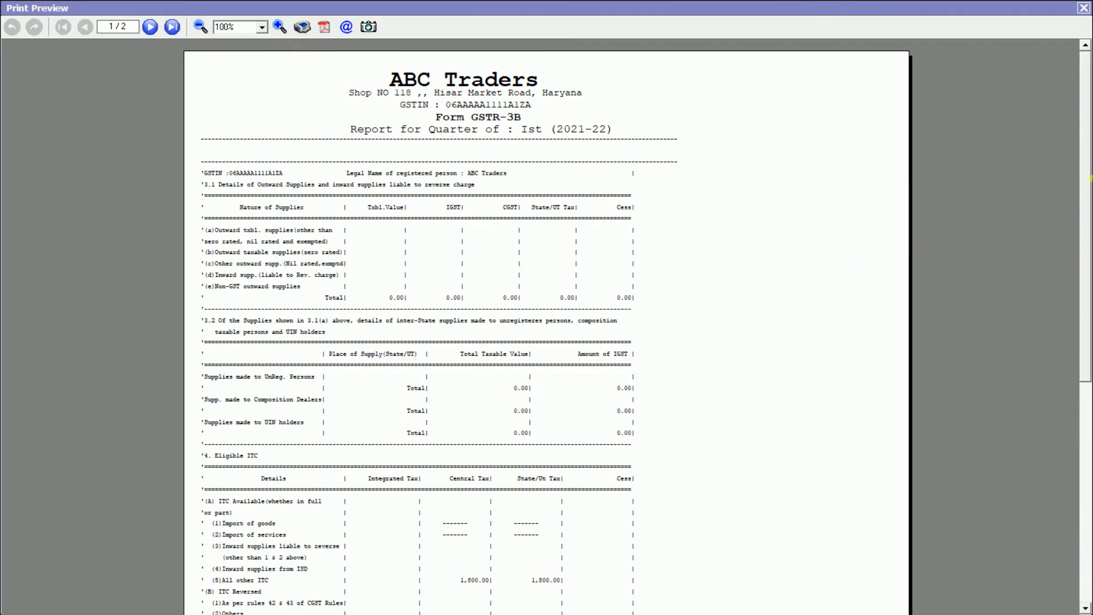
{"action": "left_click_drag", "start_coordinate": [1090, 179], "coordinate": [1087, 293]}
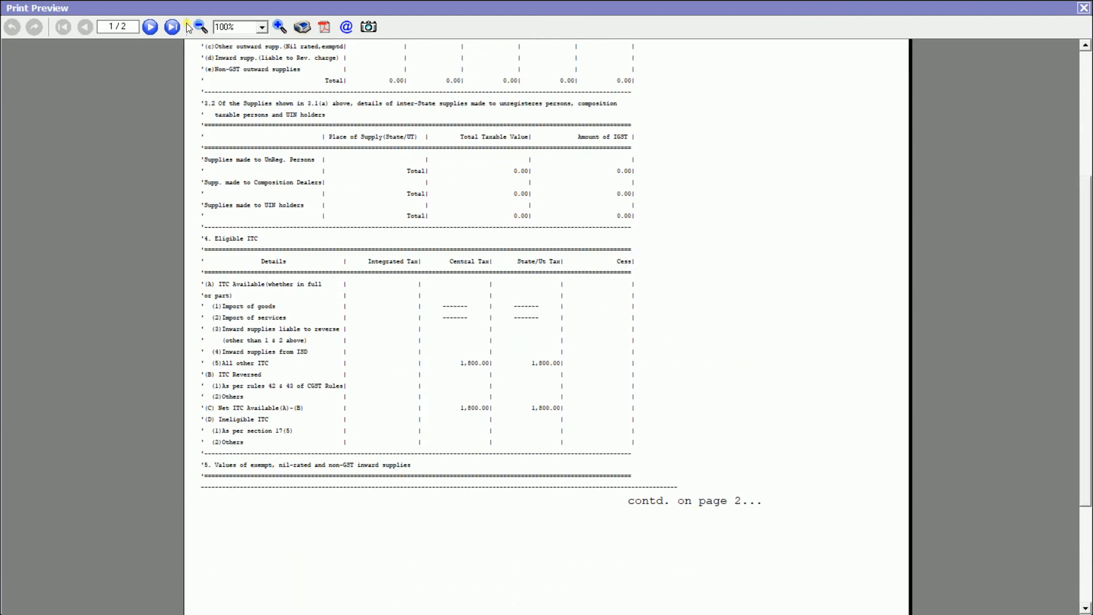
{"action": "left_click", "coordinate": [154, 26]}
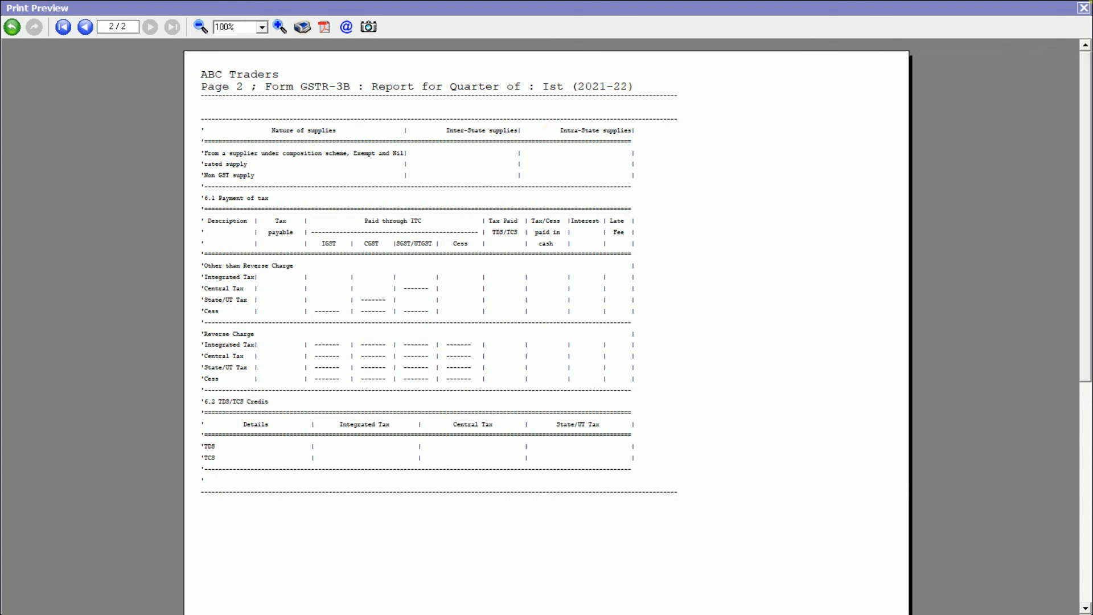
{"action": "left_click", "coordinate": [1084, 9]}
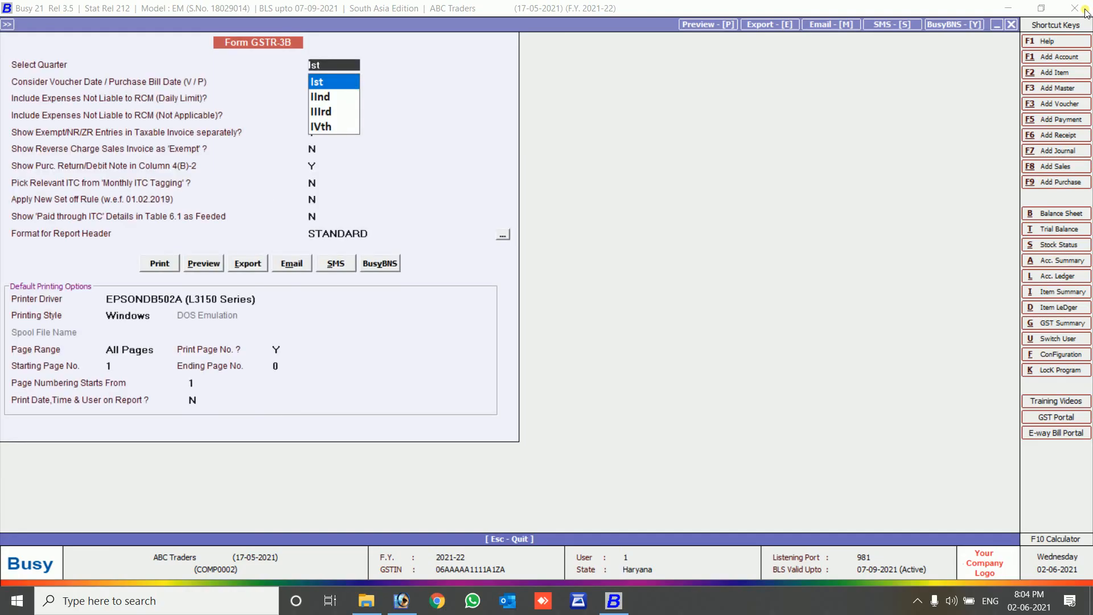
{"action": "key", "text": "Escape"}
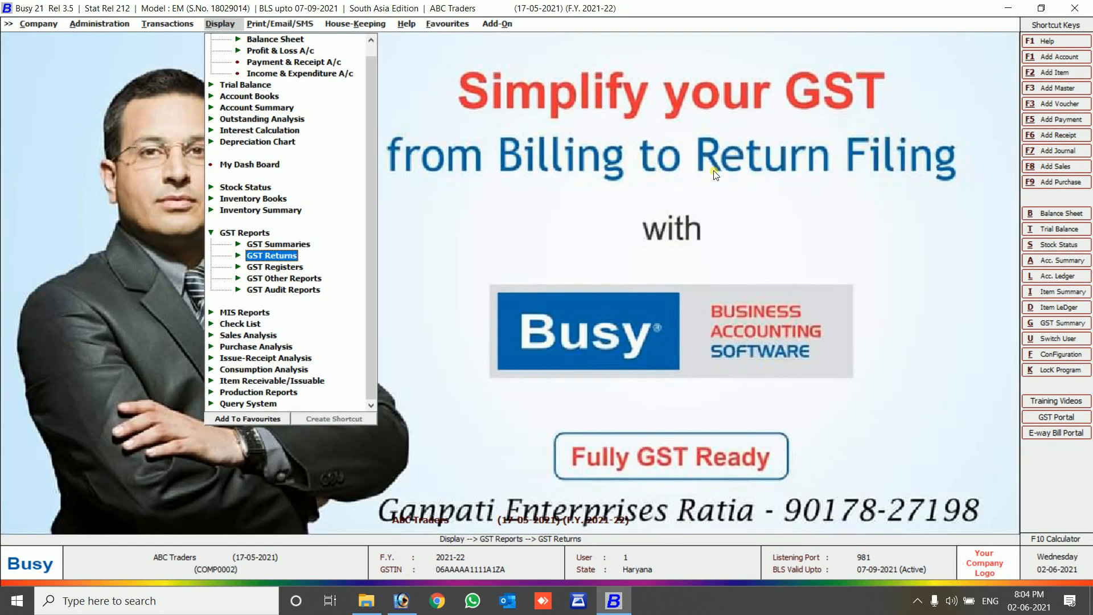
Open the 10-05-2021 Main-series journal voucher for modification.
{"action": "key", "text": "Up"}
{"action": "key", "text": "Up"}
{"action": "key", "text": "Left"}
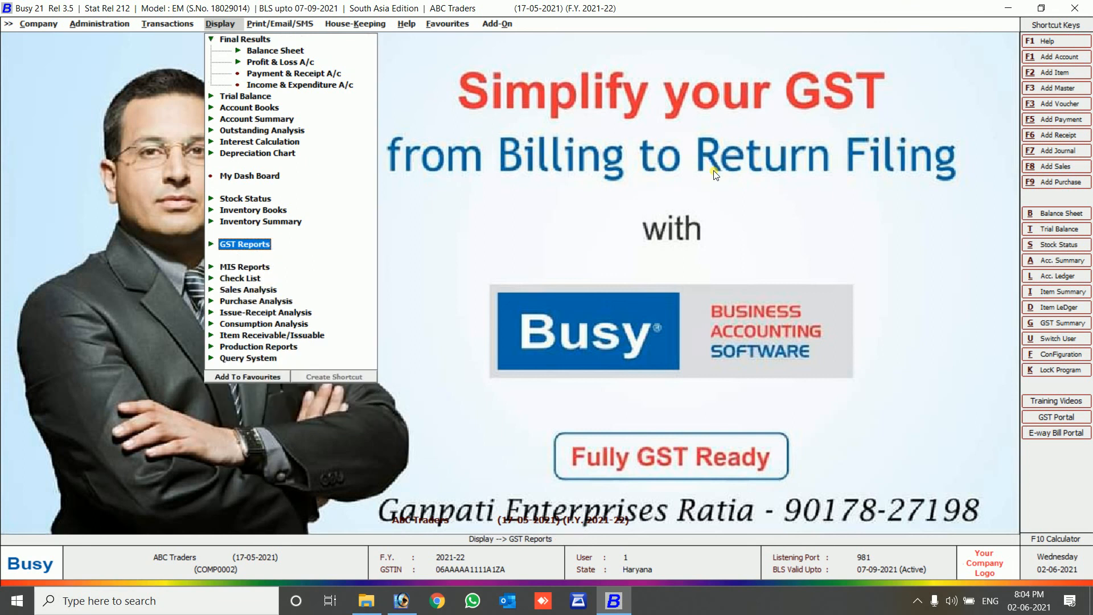
{"action": "key", "text": "Up"}
{"action": "key", "text": "Up"}
{"action": "key", "text": "Up"}
{"action": "key", "text": "Left"}
{"action": "key", "text": "Down"}
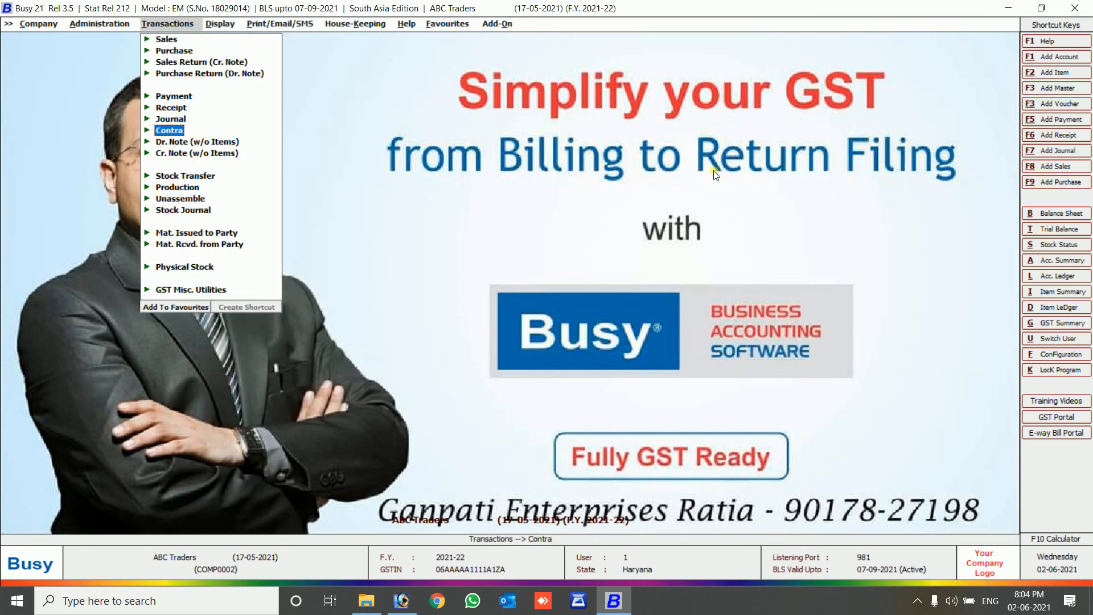
{"action": "key", "text": "Right"}
{"action": "key", "text": "Down"}
{"action": "key", "text": "Return"}
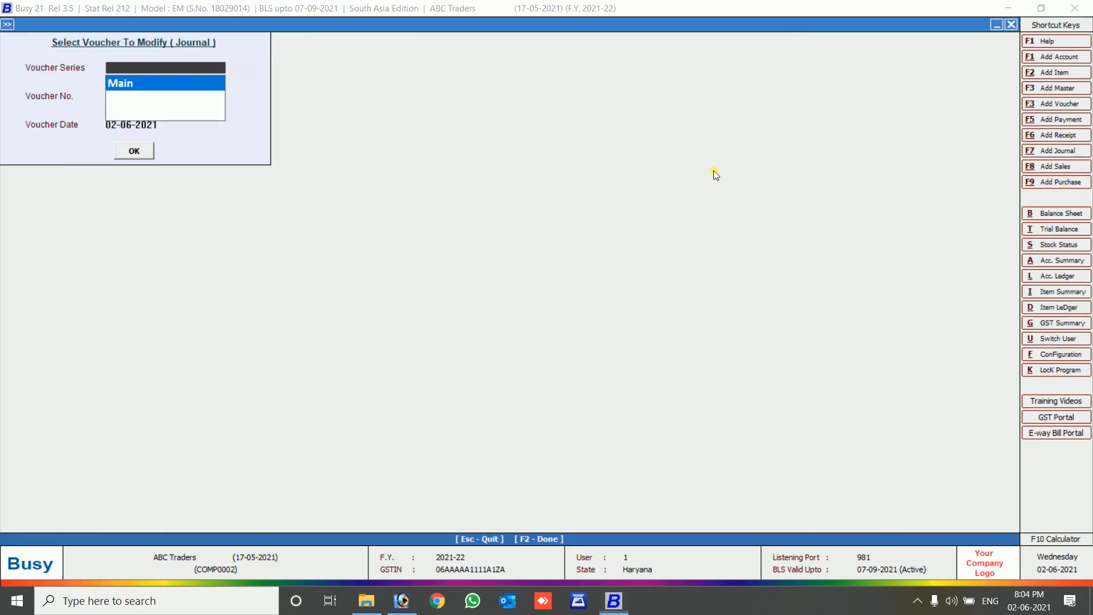
{"action": "key", "text": "Return"}
{"action": "key", "text": "Return"}
{"action": "key", "text": "Return"}
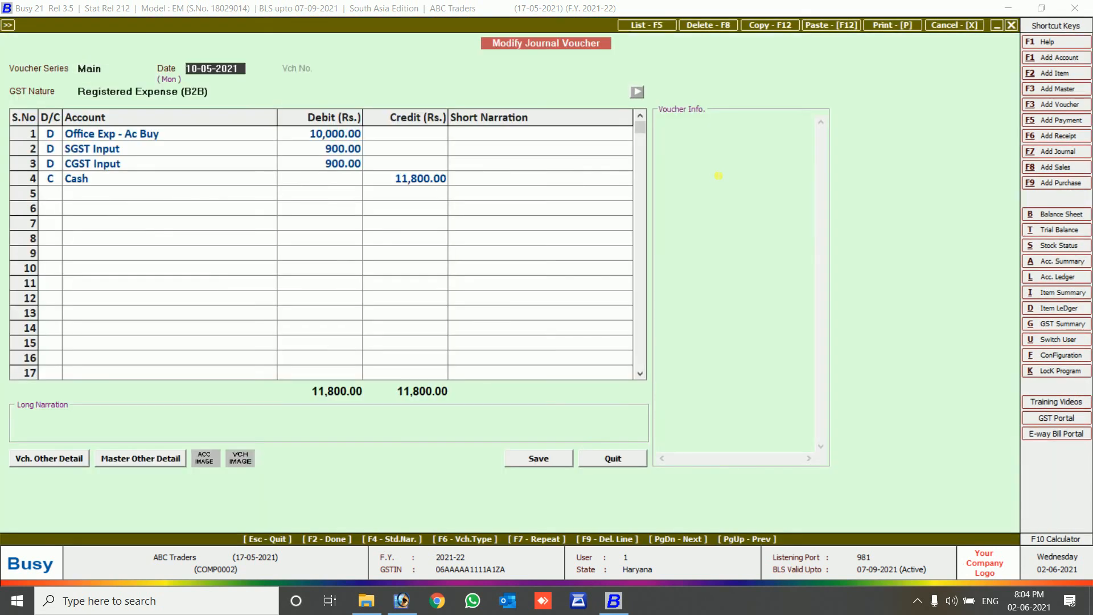
{"action": "key", "text": "Return"}
{"action": "key", "text": "Return"}
Quit the journal without changes and start a new journal voucher.
{"action": "key", "text": "Escape"}
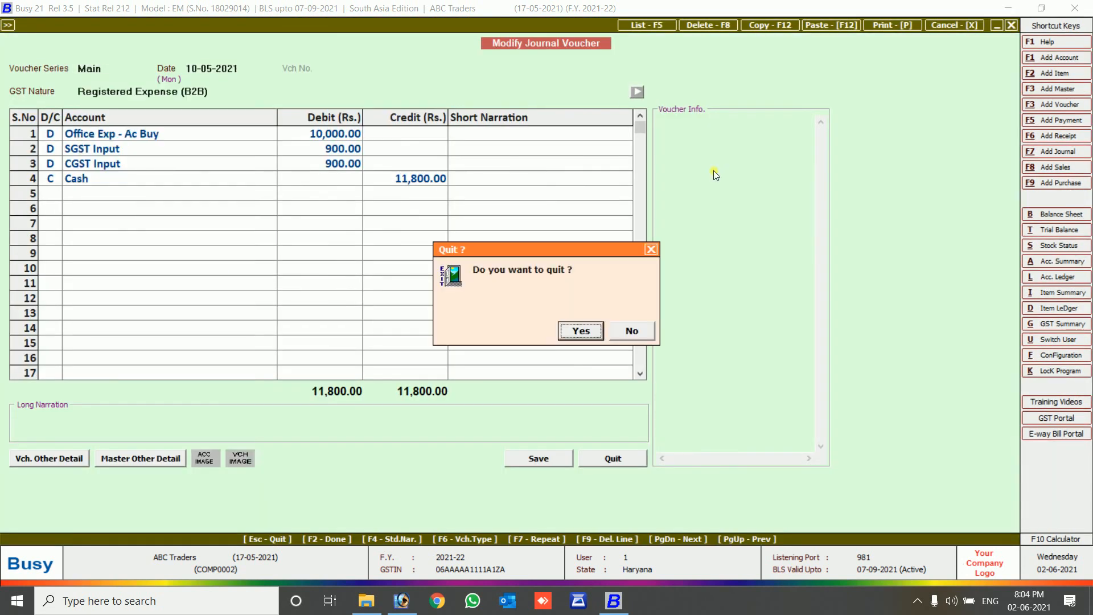
{"action": "key", "text": "Return"}
{"action": "key", "text": "Escape"}
{"action": "key", "text": "Up"}
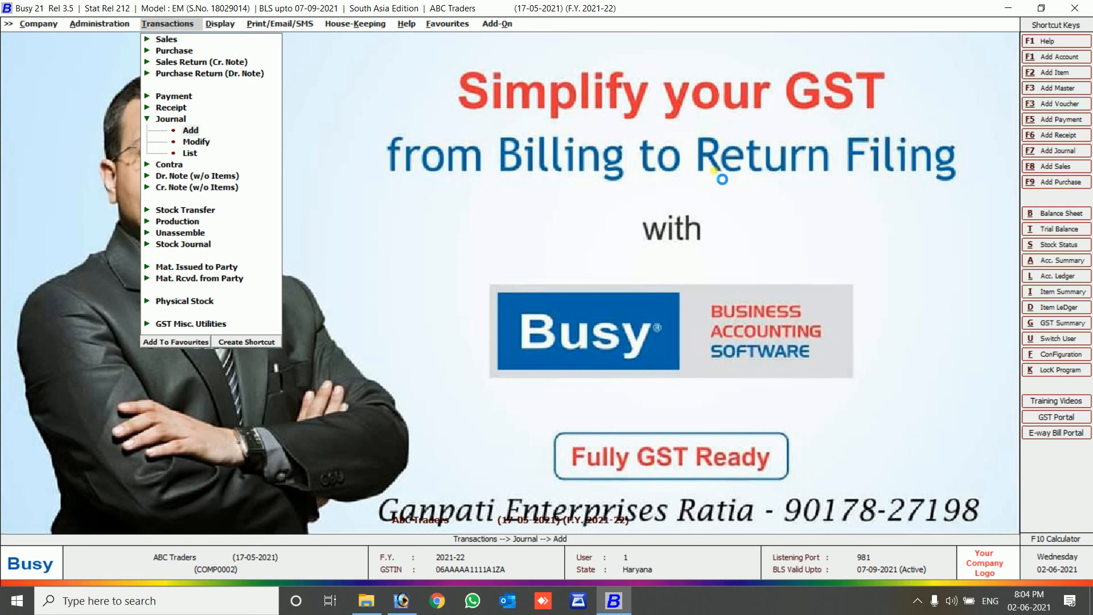
{"action": "key", "text": "Return"}
{"action": "key", "text": "Return"}
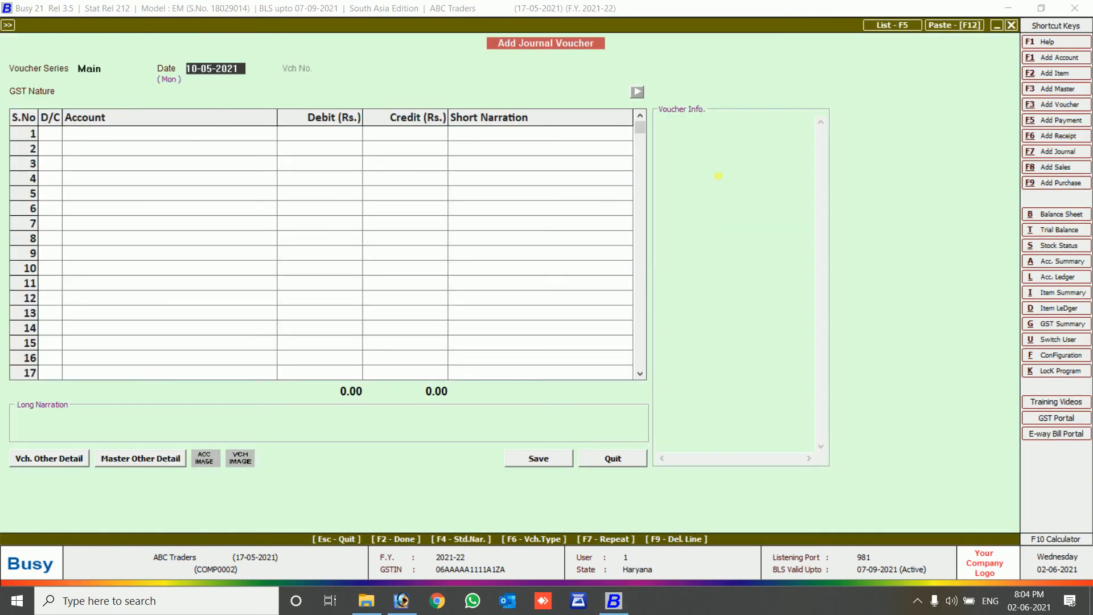
Date the journal 15-05-2021 and create Purchase-group account 'GST 18 % Good Buy' as its first line.
{"action": "type", "text": "15"}
{"action": "key", "text": "Return"}
{"action": "key", "text": "Return"}
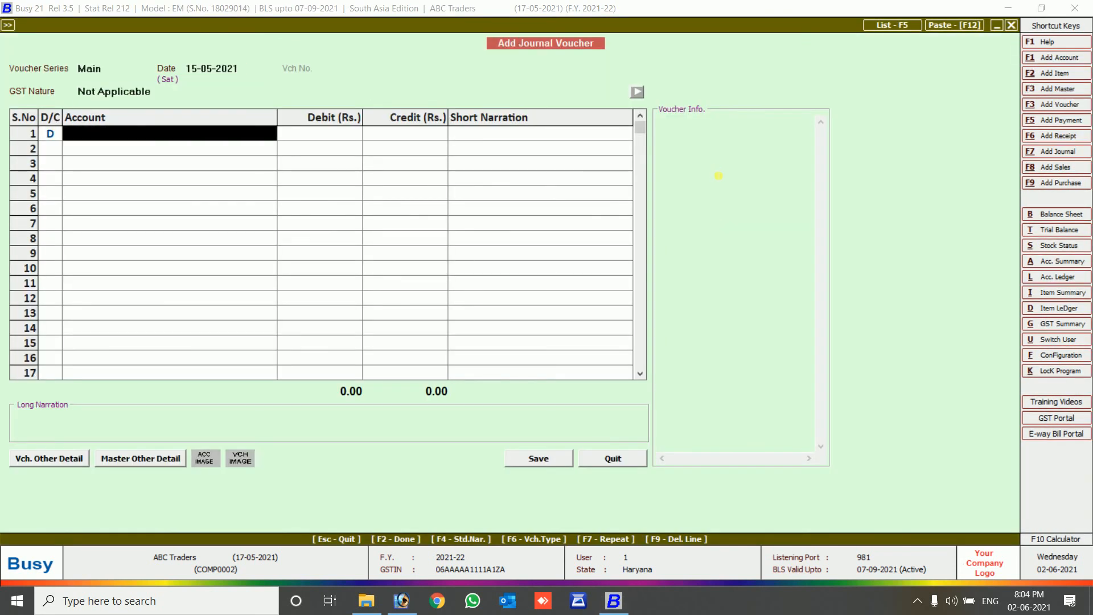
{"action": "key", "text": "alt+F1"}
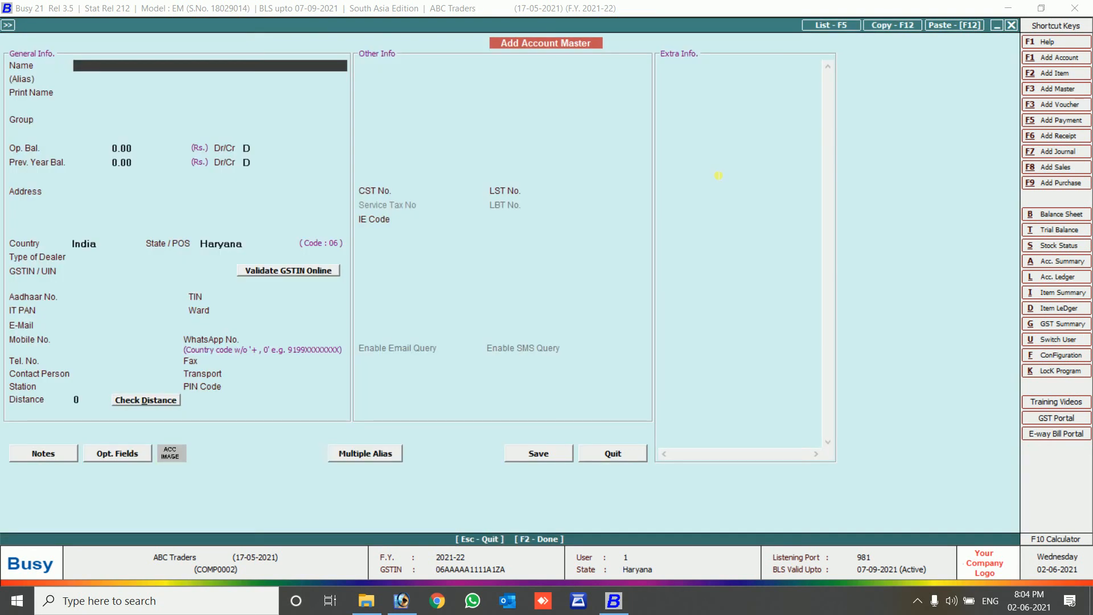
{"action": "type", "text": "GST 18 % Good Buy"}
{"action": "key", "text": "Return"}
{"action": "key", "text": "Return"}
{"action": "key", "text": "Return"}
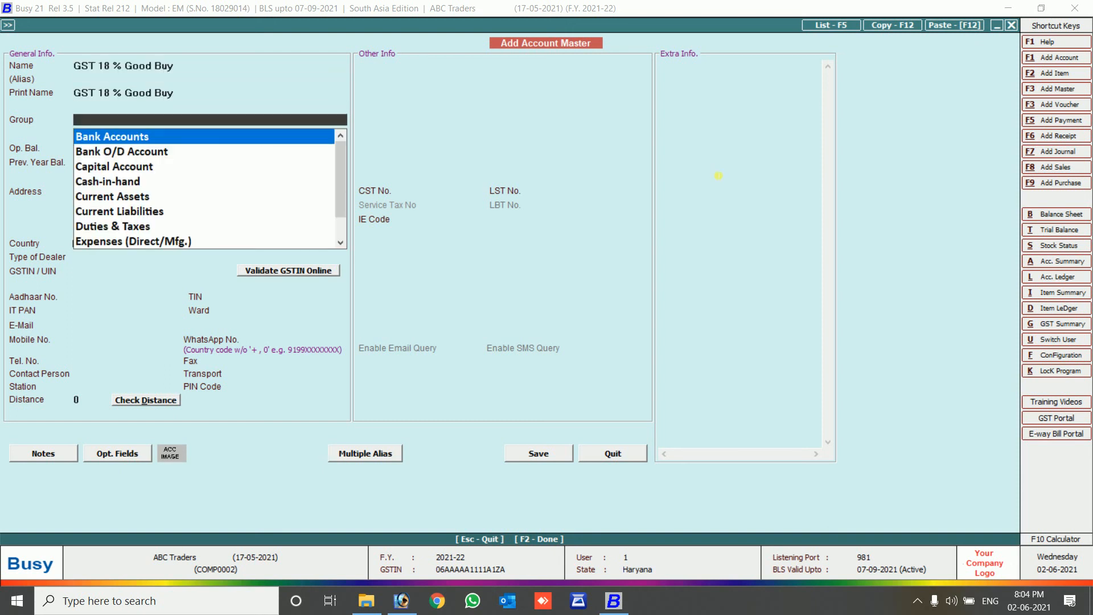
{"action": "type", "text": "pu"}
{"action": "key", "text": "Return"}
{"action": "key", "text": "Return"}
{"action": "key", "text": "Return"}
{"action": "key", "text": "Return"}
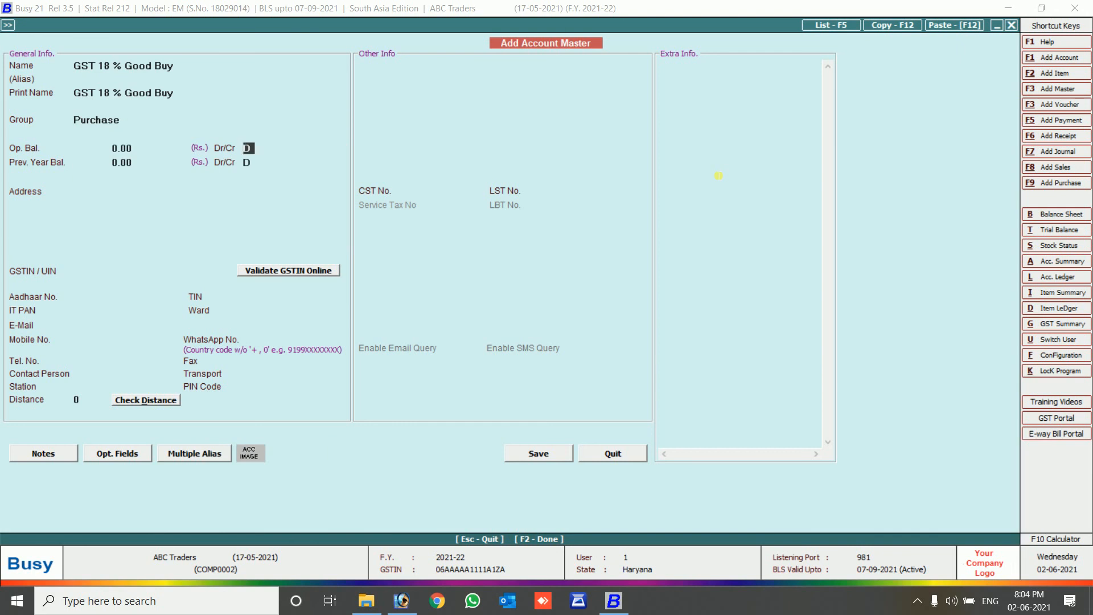
{"action": "key", "text": "Return"}
{"action": "key", "text": "Return"}
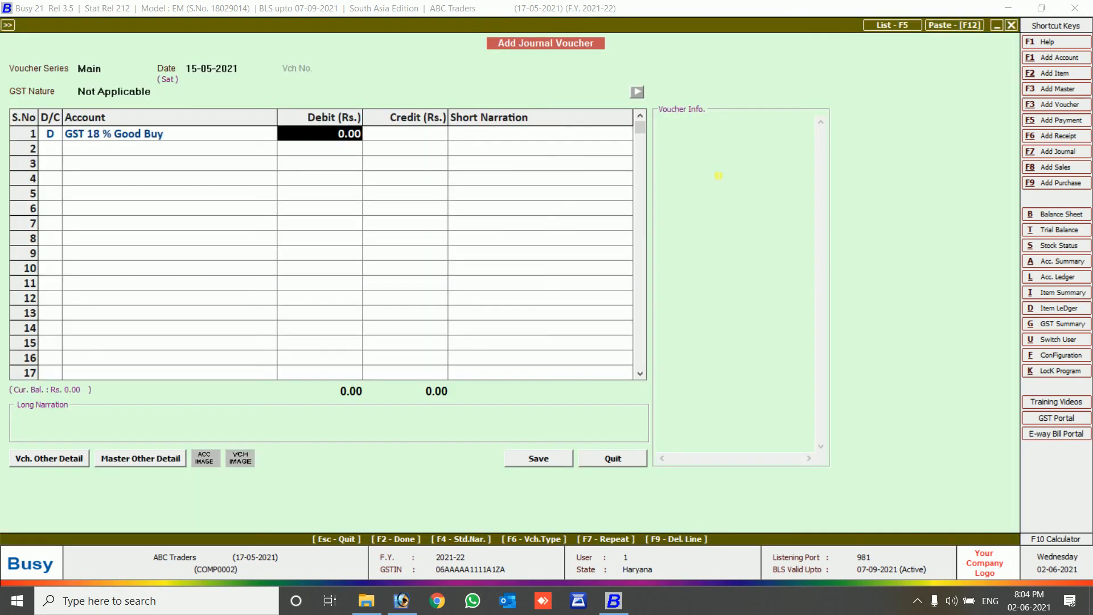
Debit GST 18 % Good Buy 20,000.00 and set GST Nature to Registered Expense (B2B).
{"action": "type", "text": "20000"}
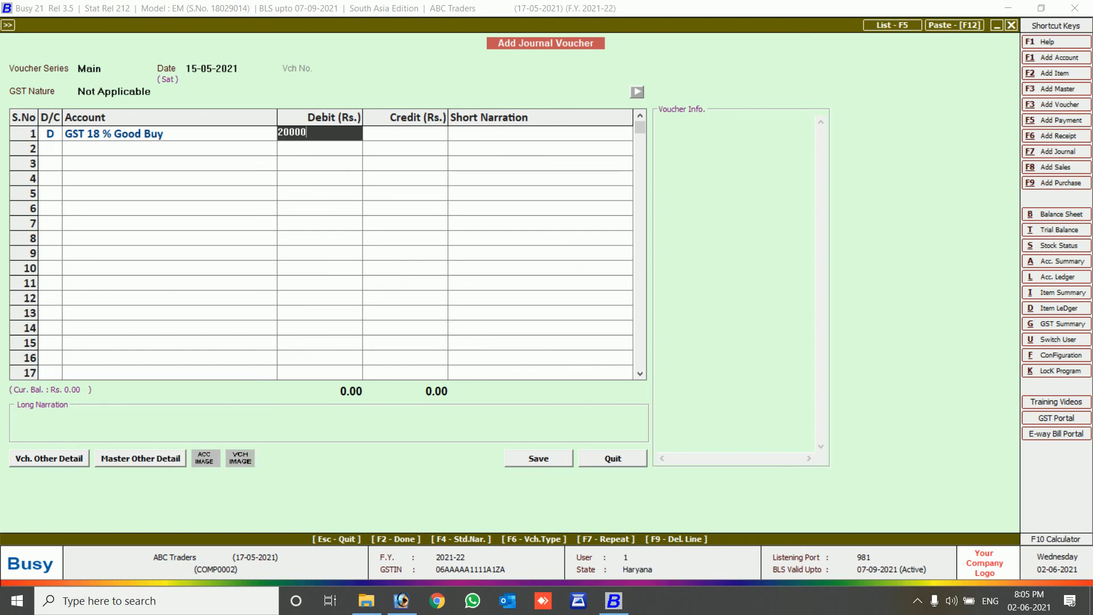
{"action": "key", "text": "Return"}
{"action": "key", "text": "Escape"}
{"action": "key", "text": "Escape"}
{"action": "key", "text": "Return"}
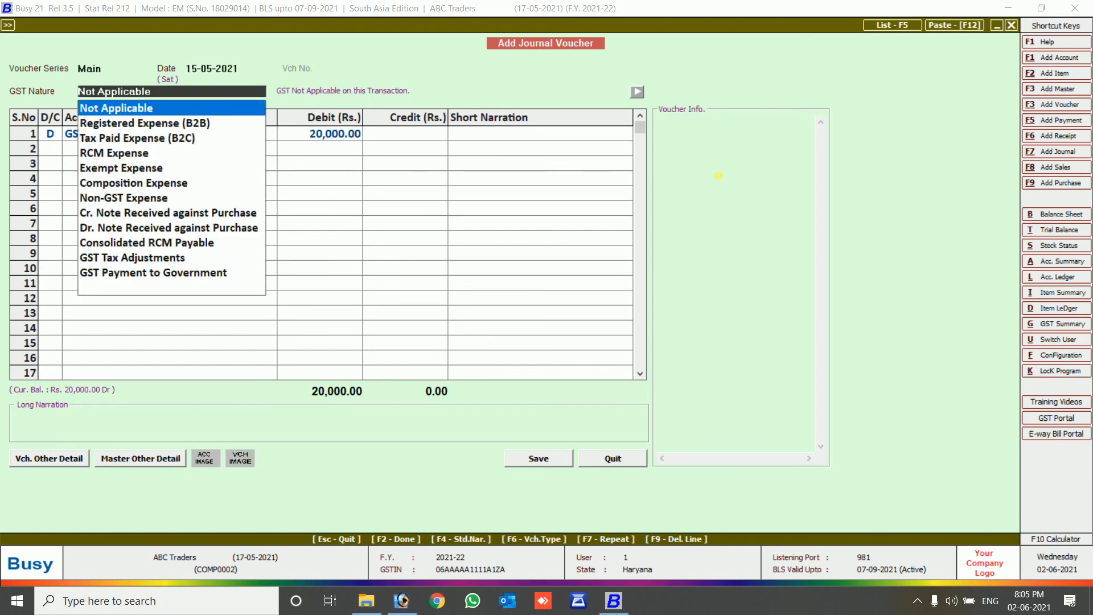
{"action": "key", "text": "Down"}
{"action": "key", "text": "Down"}
{"action": "key", "text": "Down"}
{"action": "key", "text": "Down"}
{"action": "key", "text": "Down"}
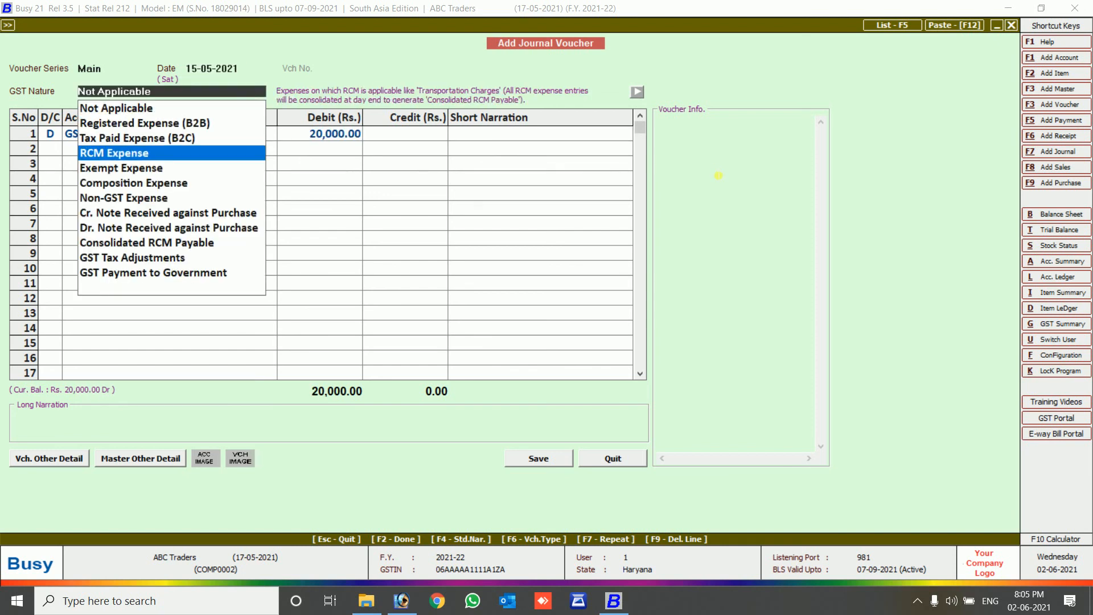
{"action": "key", "text": "Down"}
{"action": "key", "text": "Down"}
{"action": "key", "text": "Up"}
{"action": "key", "text": "Up"}
{"action": "key", "text": "Up"}
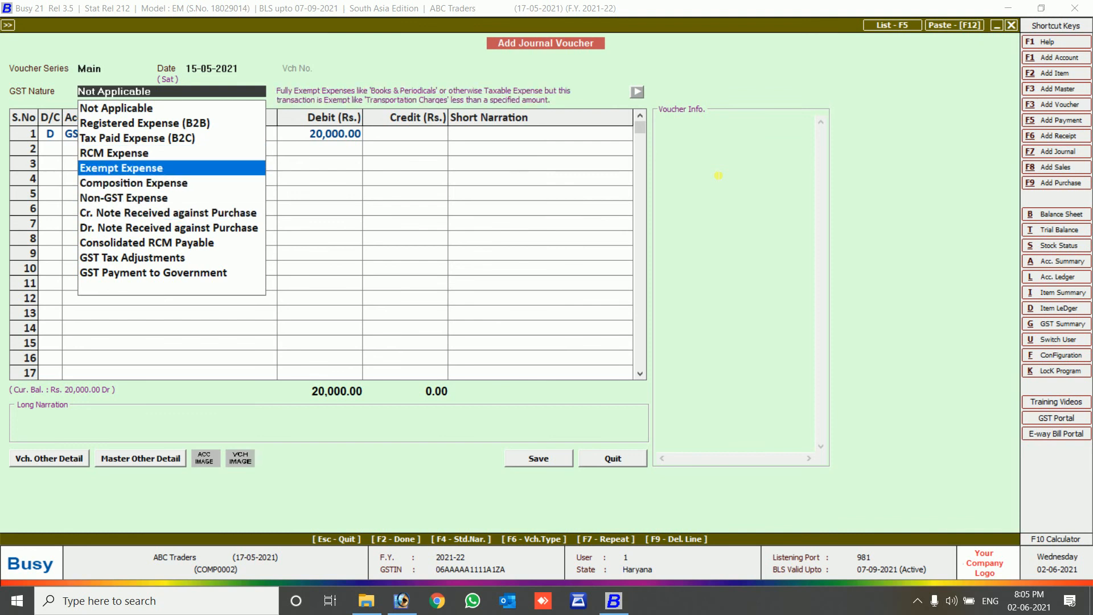
{"action": "key", "text": "Down"}
{"action": "key", "text": "Down"}
{"action": "key", "text": "Down"}
{"action": "key", "text": "Down"}
{"action": "key", "text": "Down"}
{"action": "key", "text": "Down"}
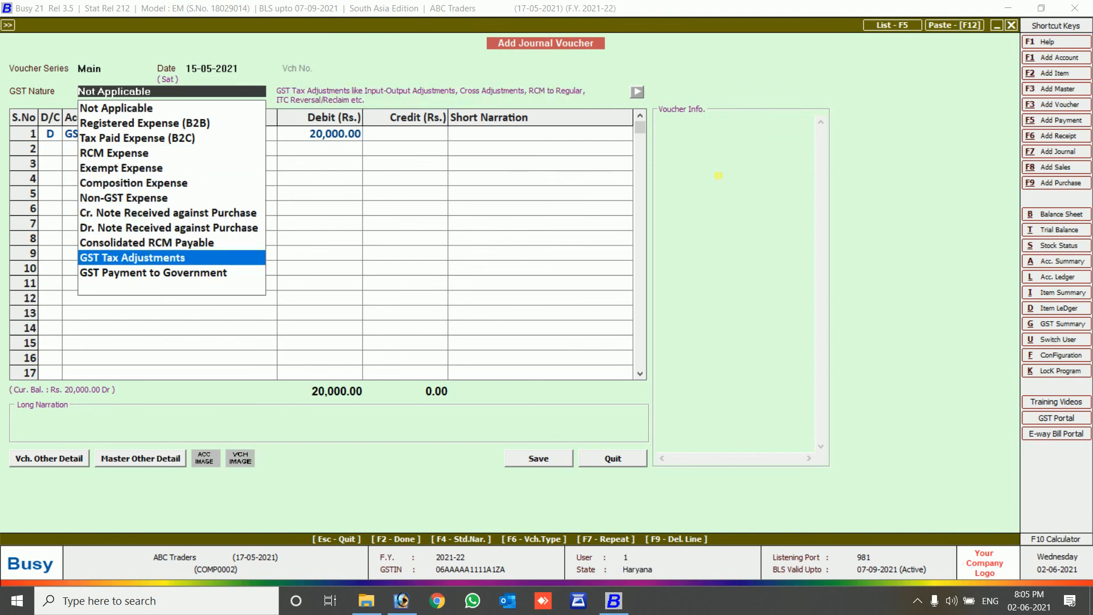
{"action": "key", "text": "Up"}
{"action": "key", "text": "Up"}
{"action": "key", "text": "Up"}
{"action": "key", "text": "Up"}
{"action": "key", "text": "Up"}
{"action": "key", "text": "Up"}
{"action": "key", "text": "Up"}
{"action": "key", "text": "Up"}
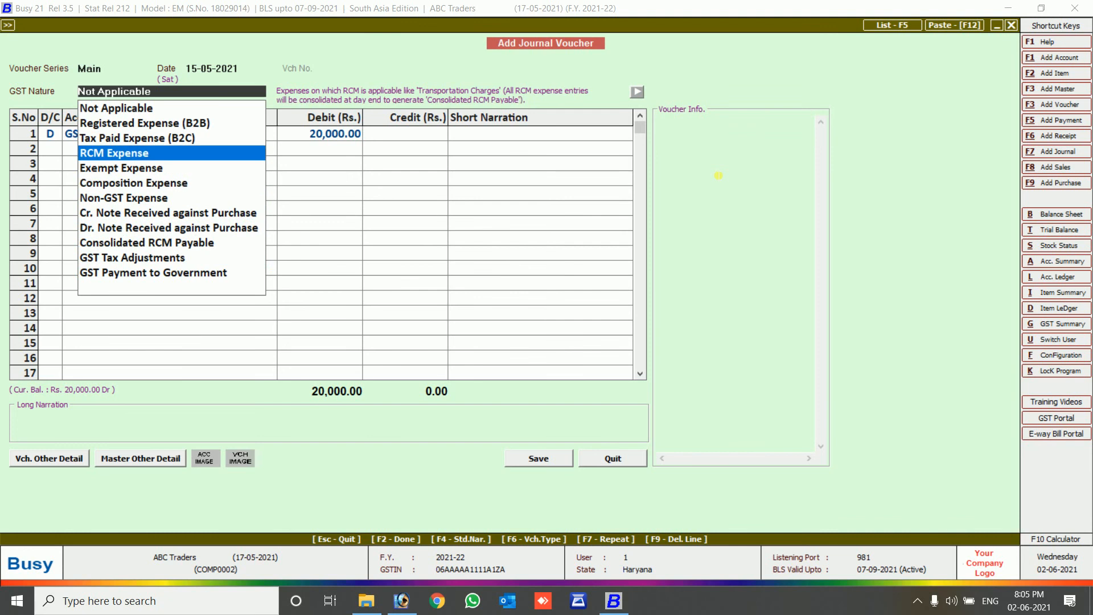
{"action": "key", "text": "Down"}
{"action": "key", "text": "Down"}
{"action": "key", "text": "Down"}
{"action": "key", "text": "Up"}
{"action": "key", "text": "Up"}
{"action": "key", "text": "Up"}
{"action": "key", "text": "Up"}
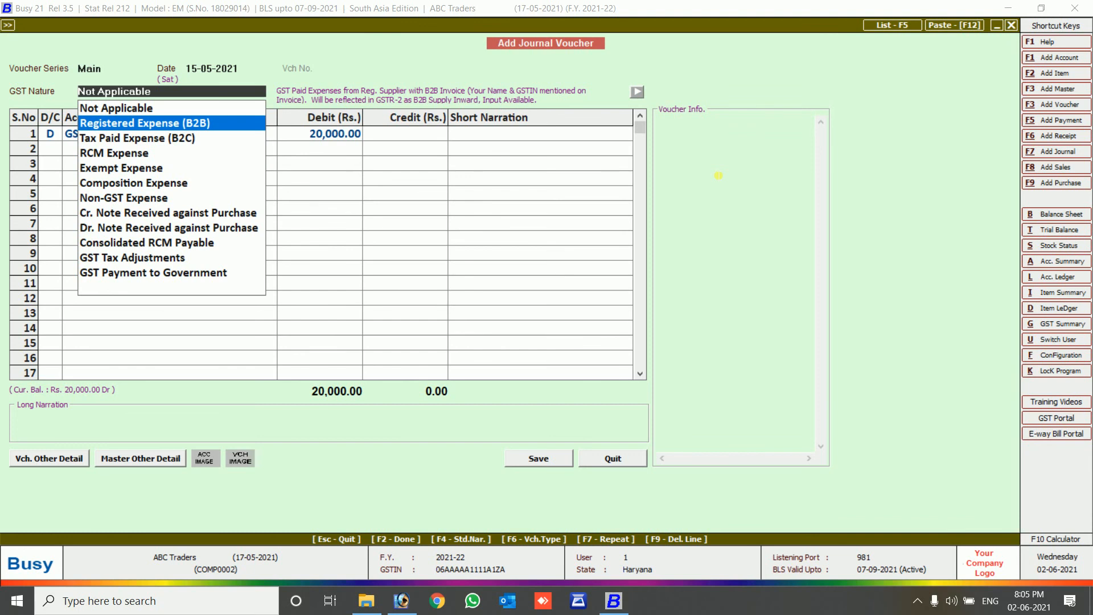
{"action": "key", "text": "Return"}
{"action": "key", "text": "Return"}
Make the second journal line a debit to SGST Input.
{"action": "key", "text": "Return"}
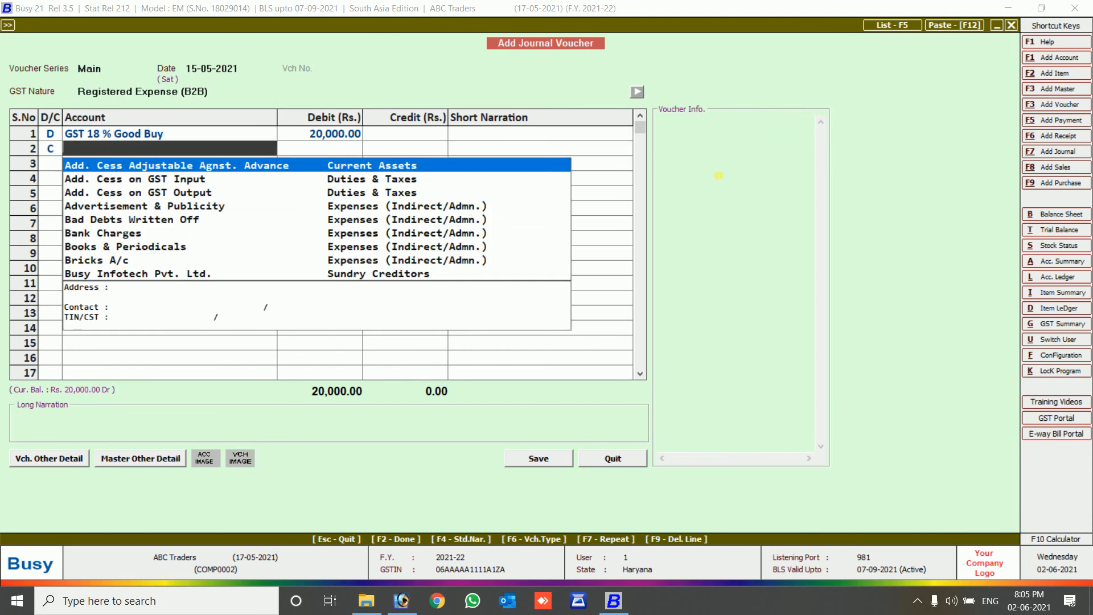
{"action": "key", "text": "Return"}
{"action": "key", "text": "Left"}
{"action": "key", "text": "Left"}
{"action": "type", "text": "D"}
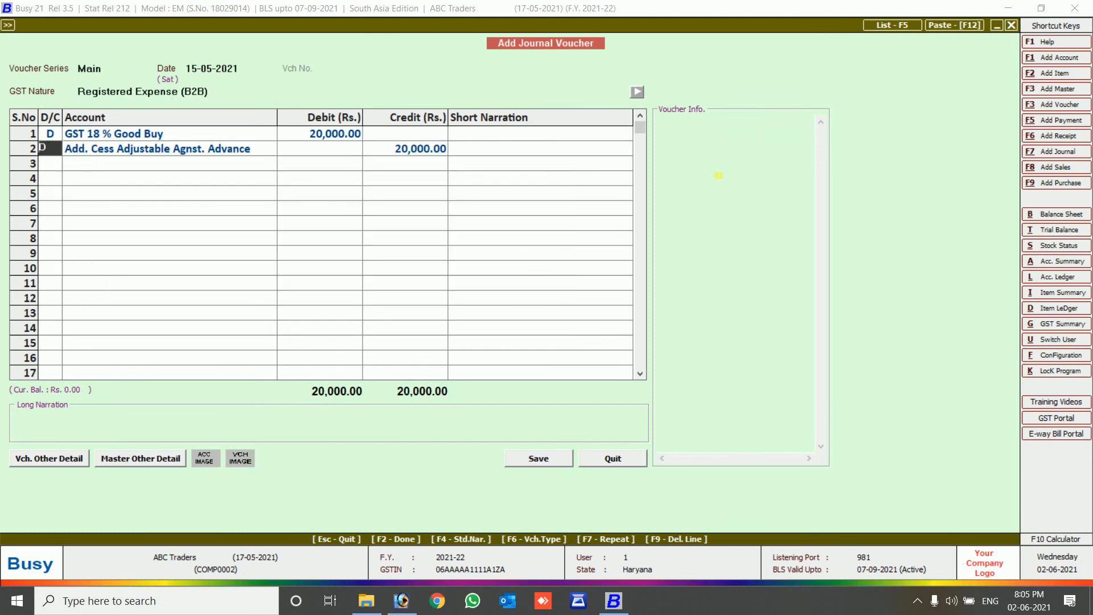
{"action": "key", "text": "Return"}
{"action": "type", "text": "sg"}
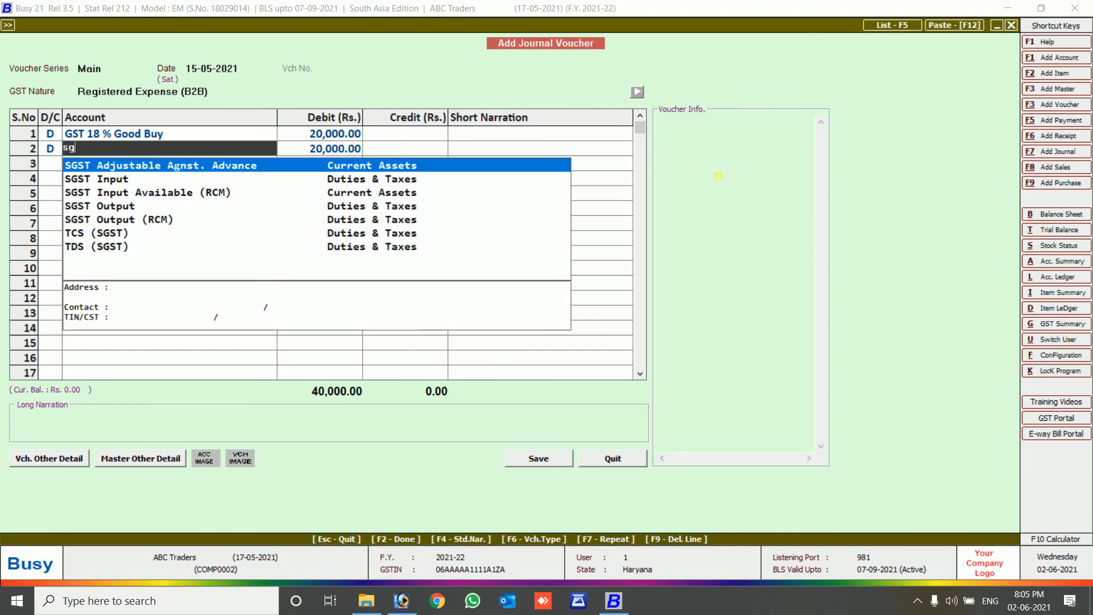
{"action": "key", "text": "Down"}
{"action": "key", "text": "Return"}
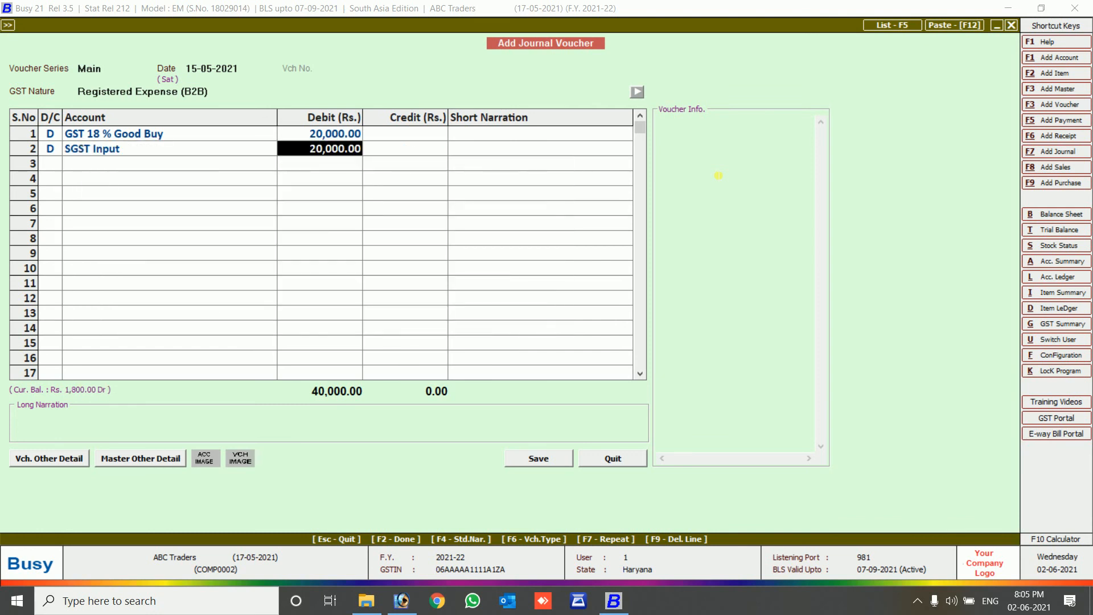